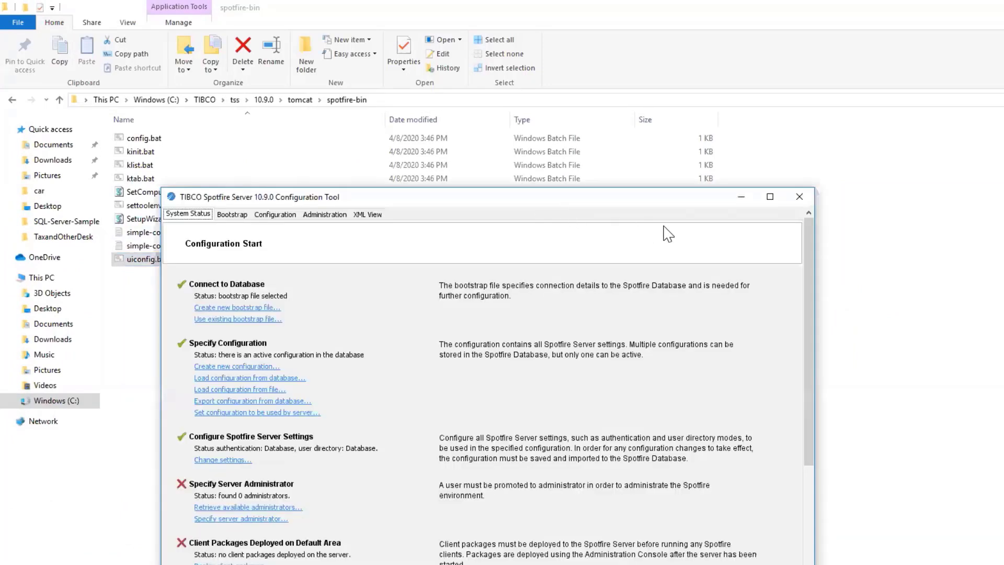
# Enable the Teradata data source template in the maximized Spotfire Server Configuration Tool
pyautogui.click(769, 199)
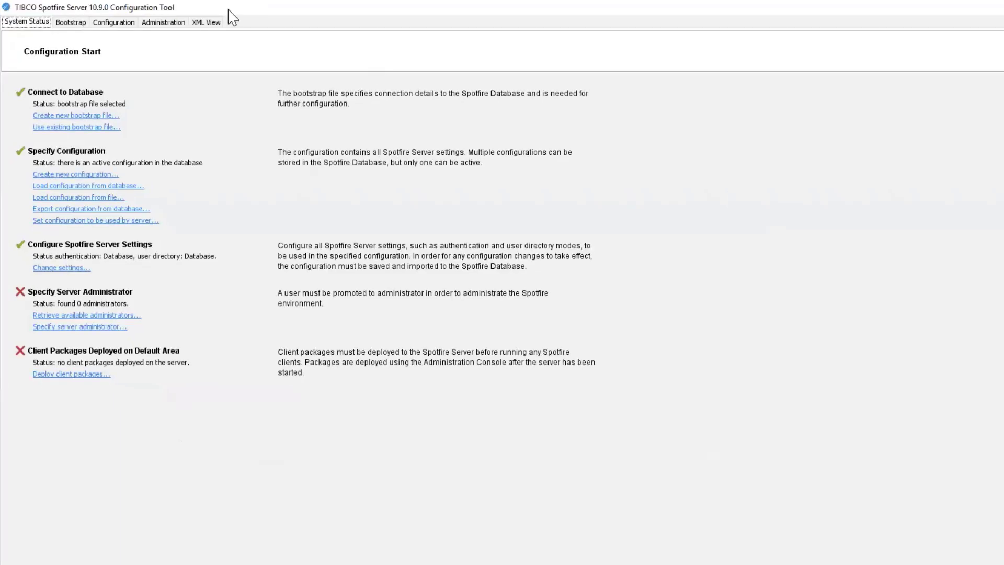
pyautogui.click(109, 23)
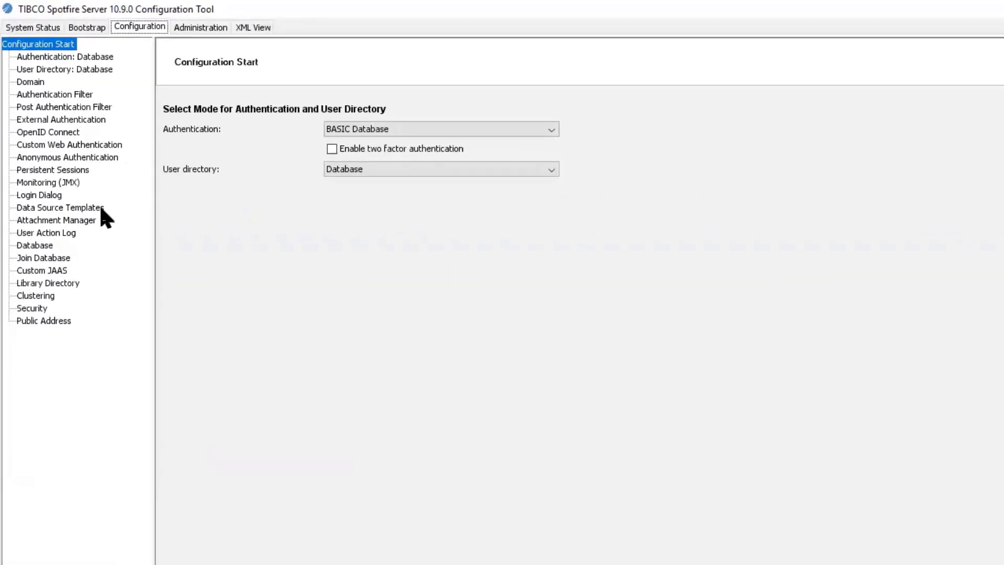
pyautogui.click(102, 208)
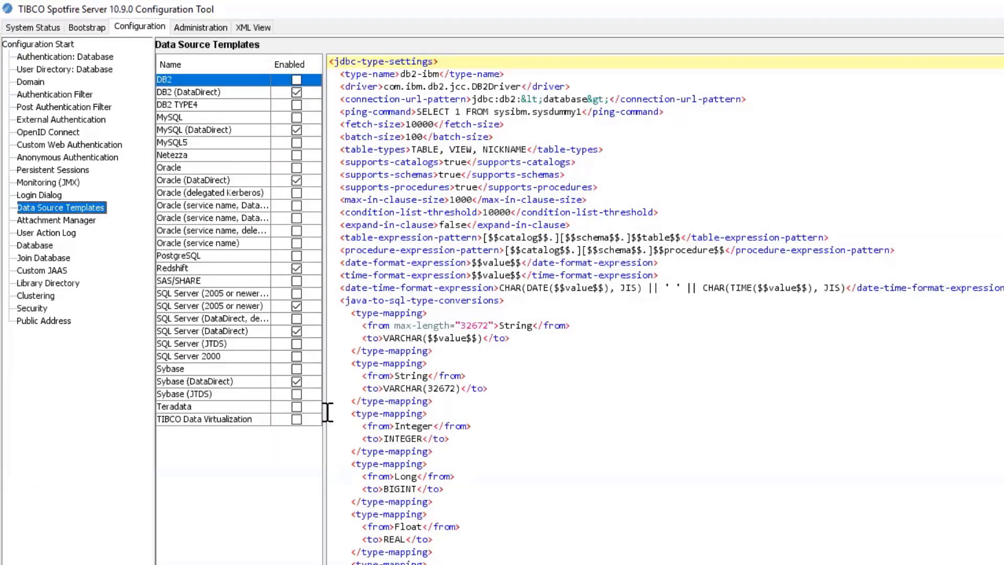
pyautogui.click(297, 409)
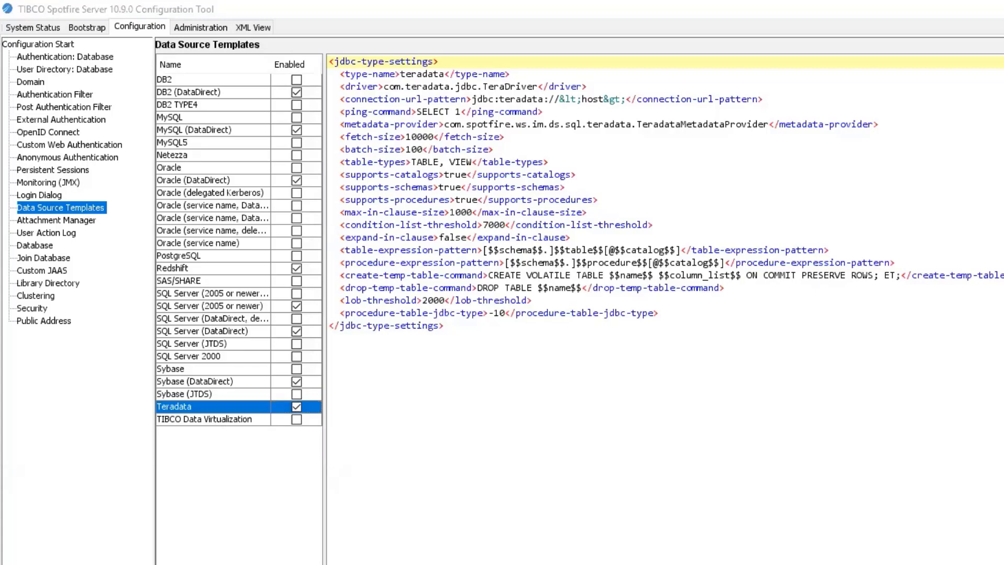
# Switch to Information Designer and check which database types the new data source form offers
pyautogui.hotkey('alt', 'Tab')
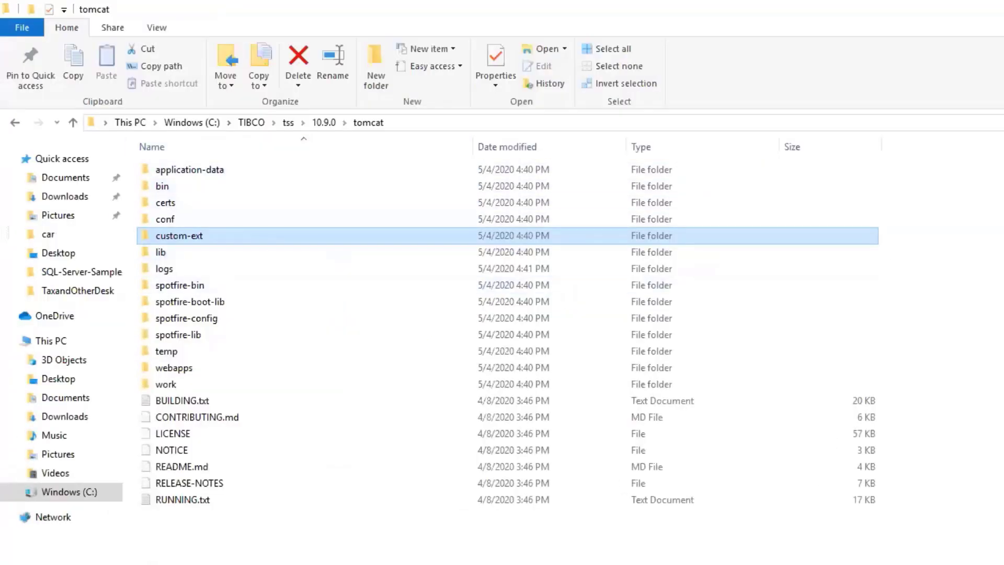
pyautogui.hotkey('alt', 'Tab')
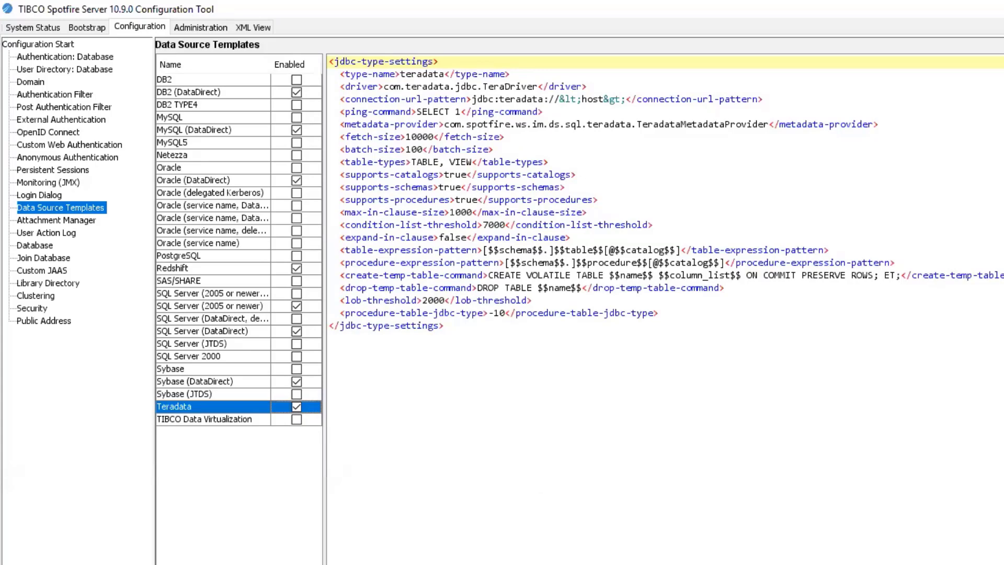
pyautogui.hotkey('alt', 'Tab')
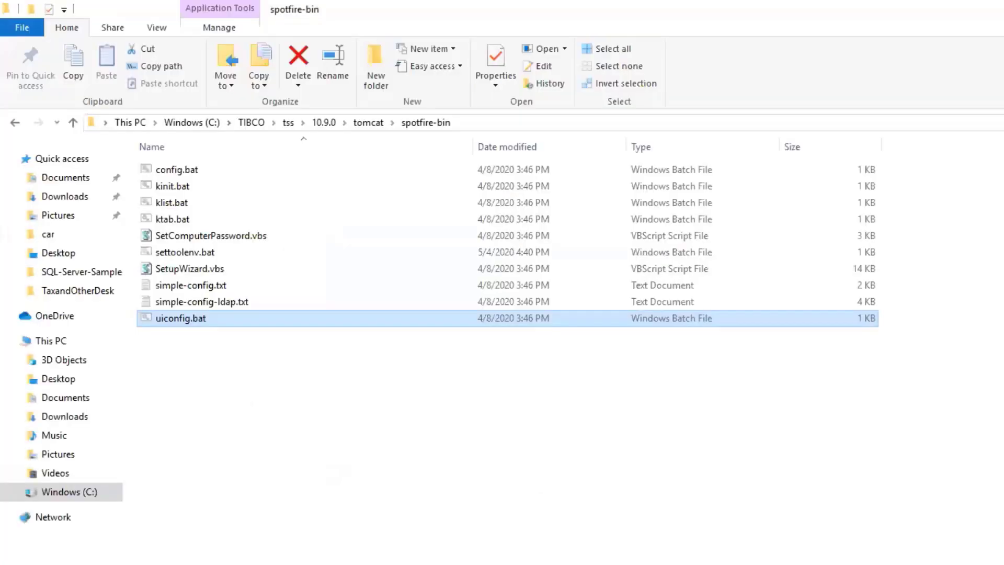
pyautogui.hotkey('alt', 'Tab')
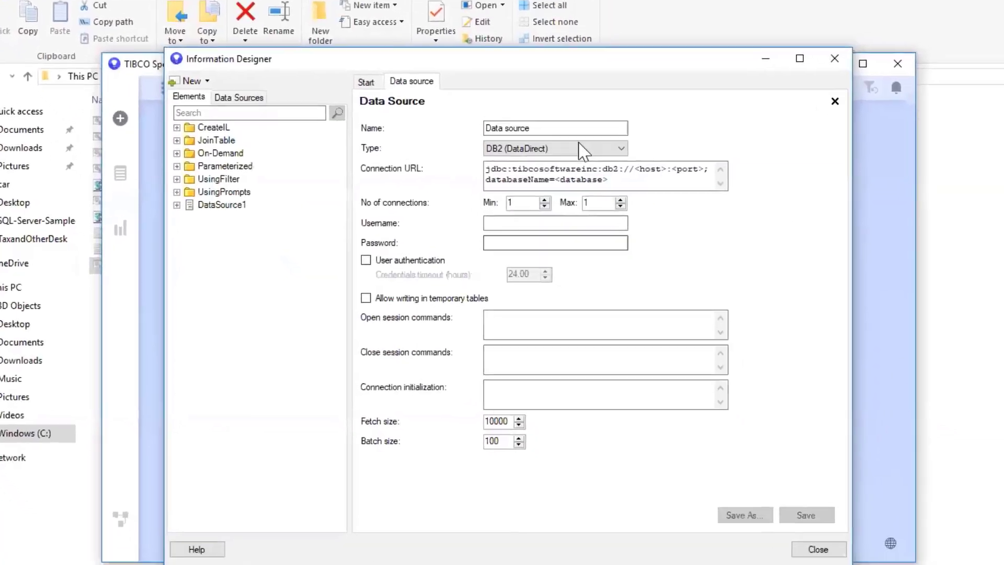
pyautogui.click(638, 203)
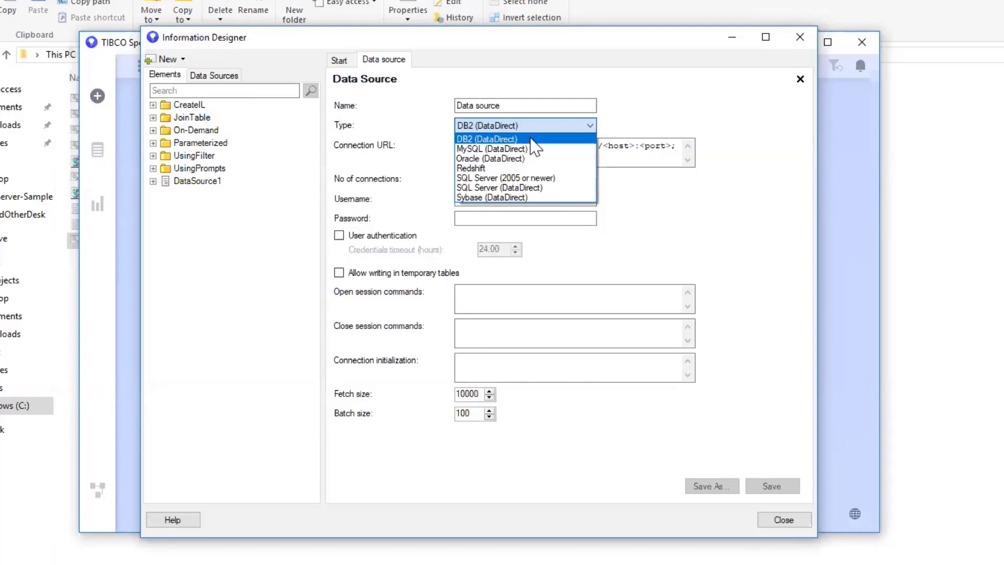
pyautogui.click(748, 255)
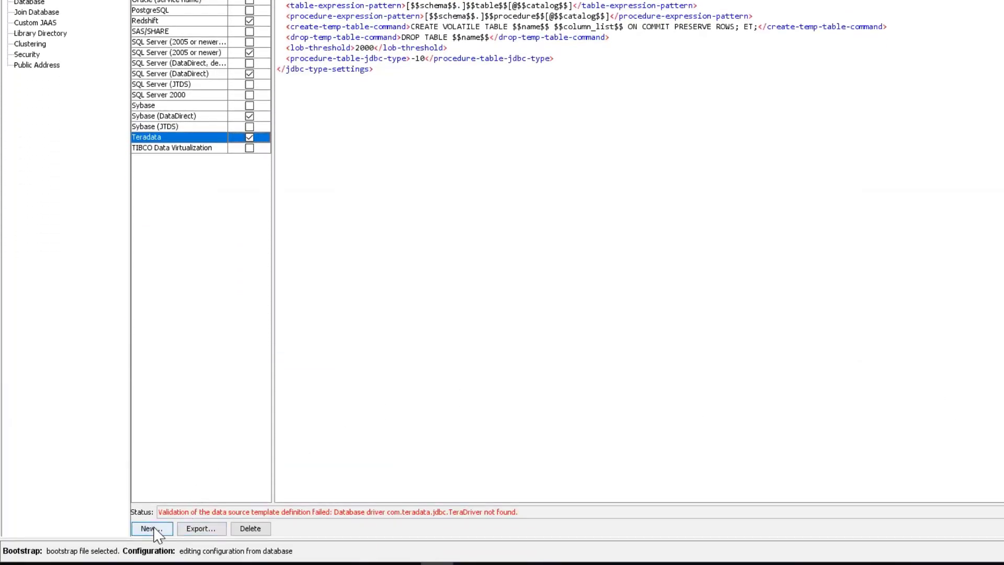
# In the Configuration Tool, start a new data source template named Apache Cassandra
pyautogui.click(154, 528)
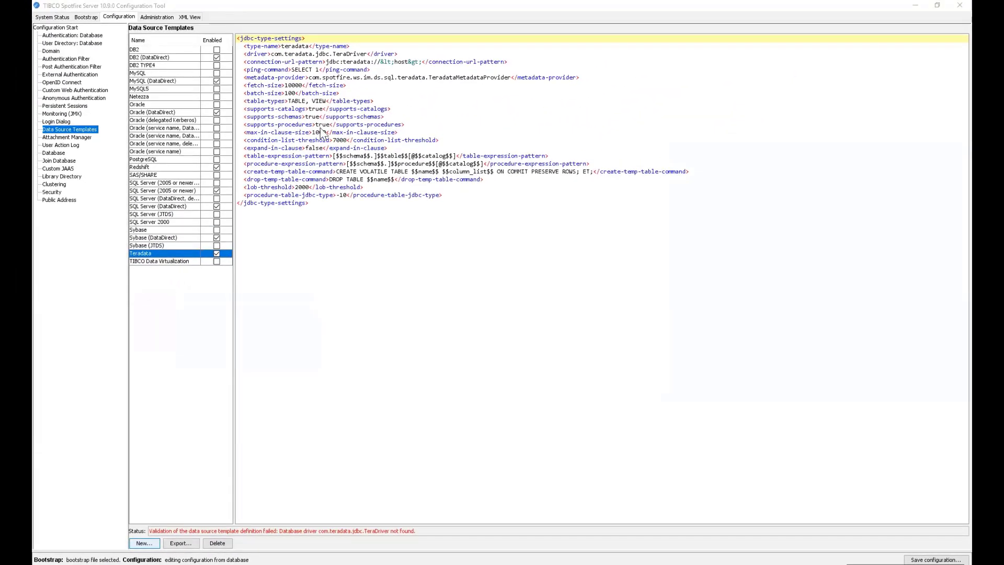
pyautogui.write('Appa')
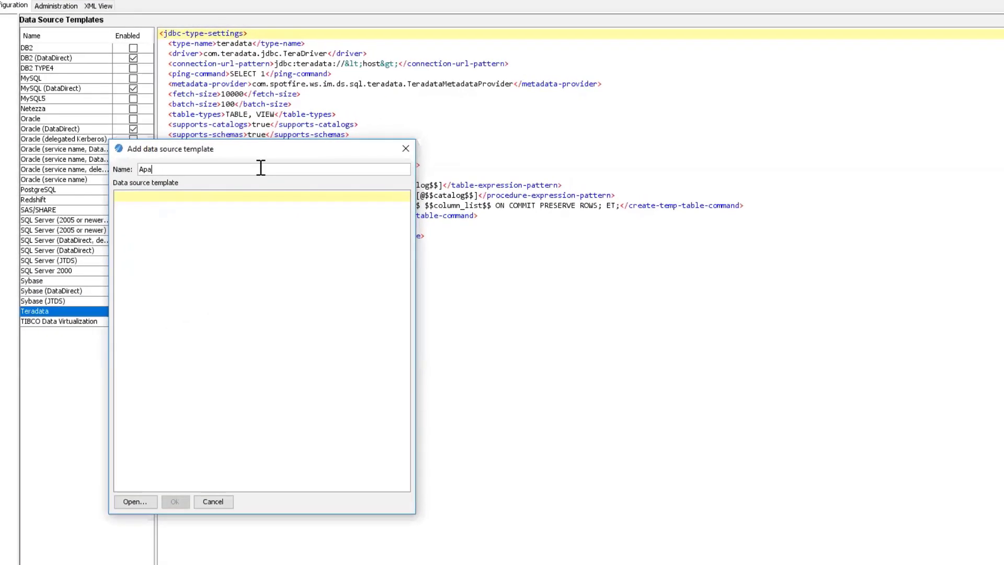
pyautogui.write('he Cassandra')
pyautogui.moveTo(282, 154); pyautogui.dragTo(220, 197)
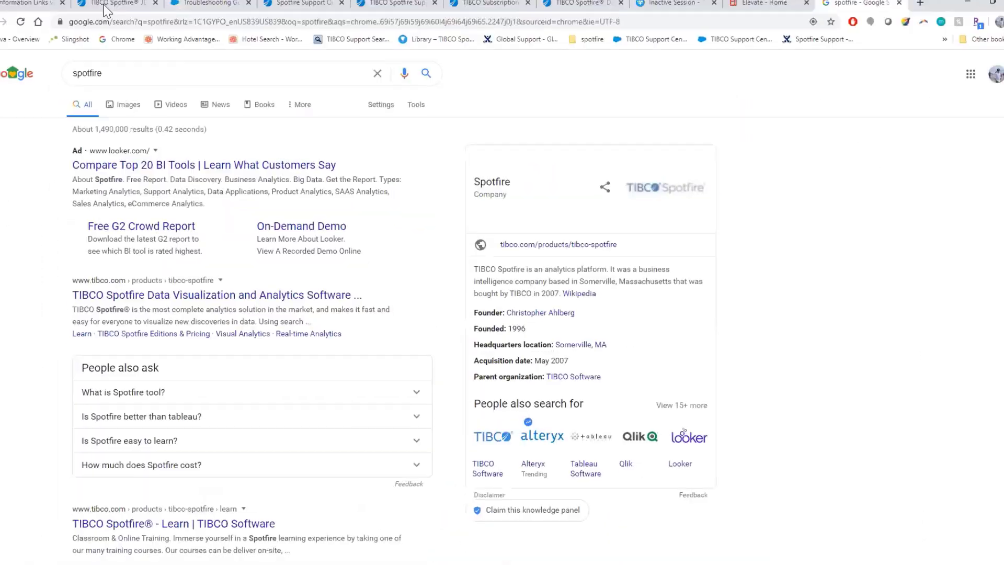
# In the browser, copy the Apache Cassandra template XML from the TIBCO Community JDBC Data Access Connectivity Details page
pyautogui.click(143, 7)
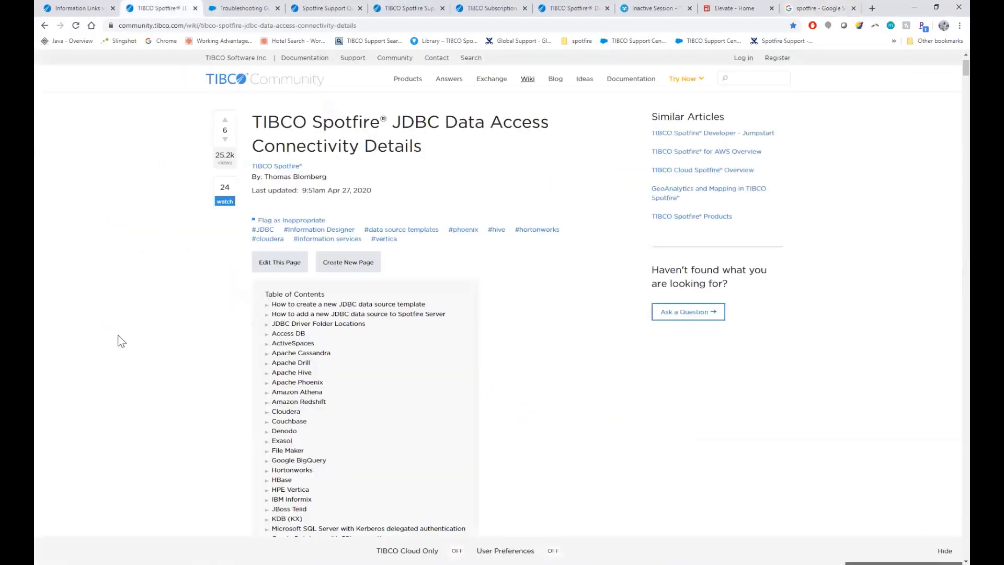
pyautogui.scroll(-1, 122, 337)
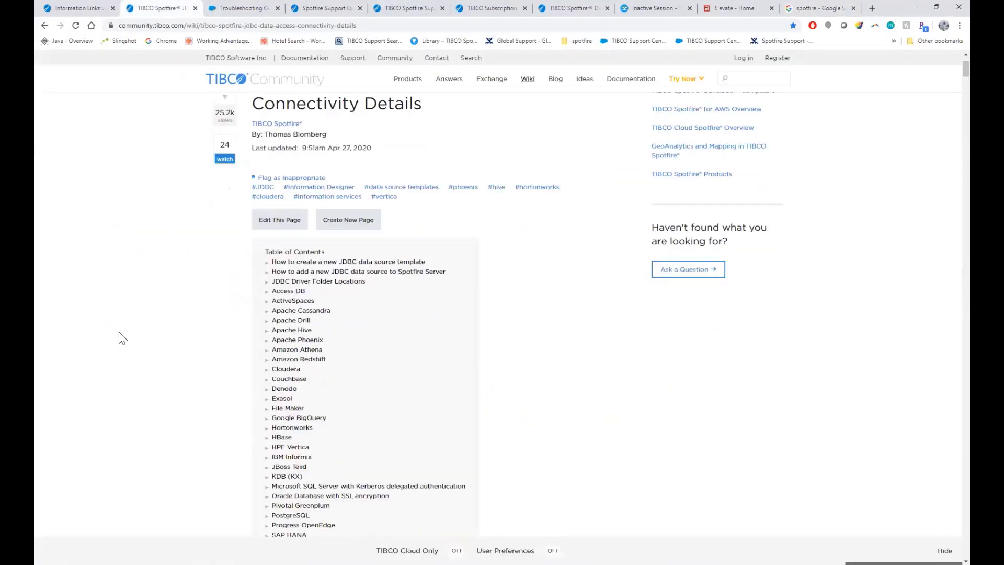
pyautogui.scroll(1, 122, 337)
pyautogui.scroll(-4, 122, 338)
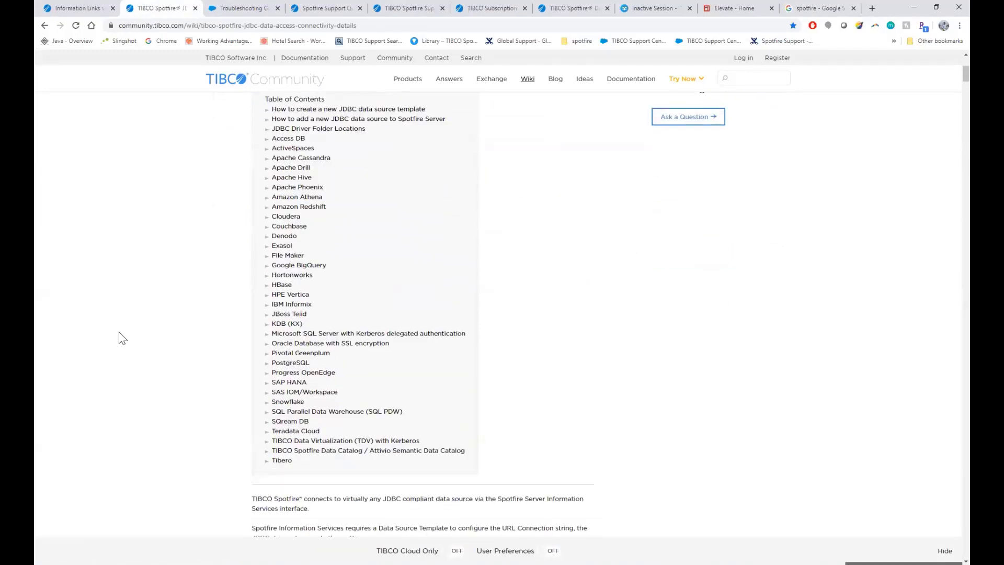
pyautogui.click(289, 158)
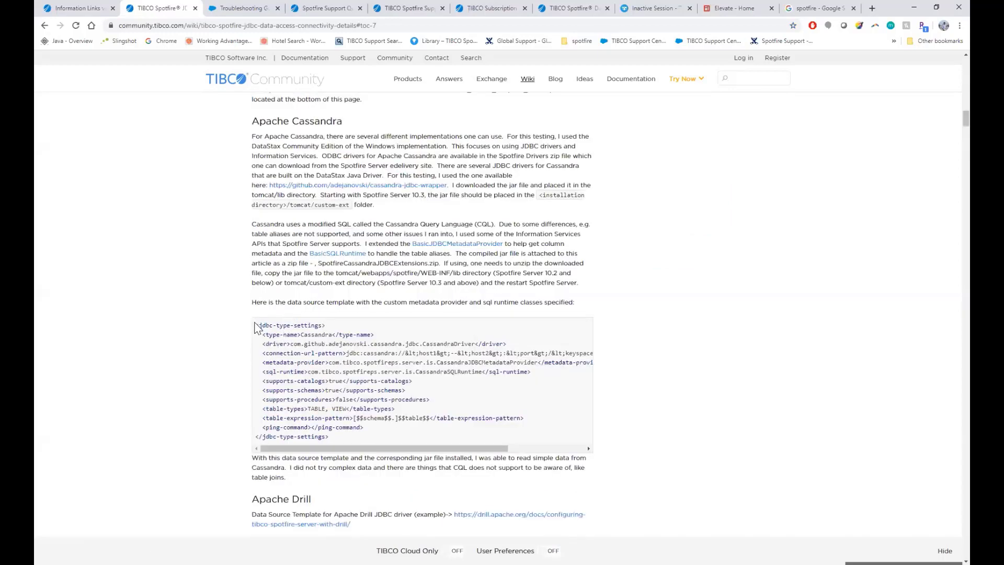
pyautogui.moveTo(255, 325); pyautogui.dragTo(337, 442)
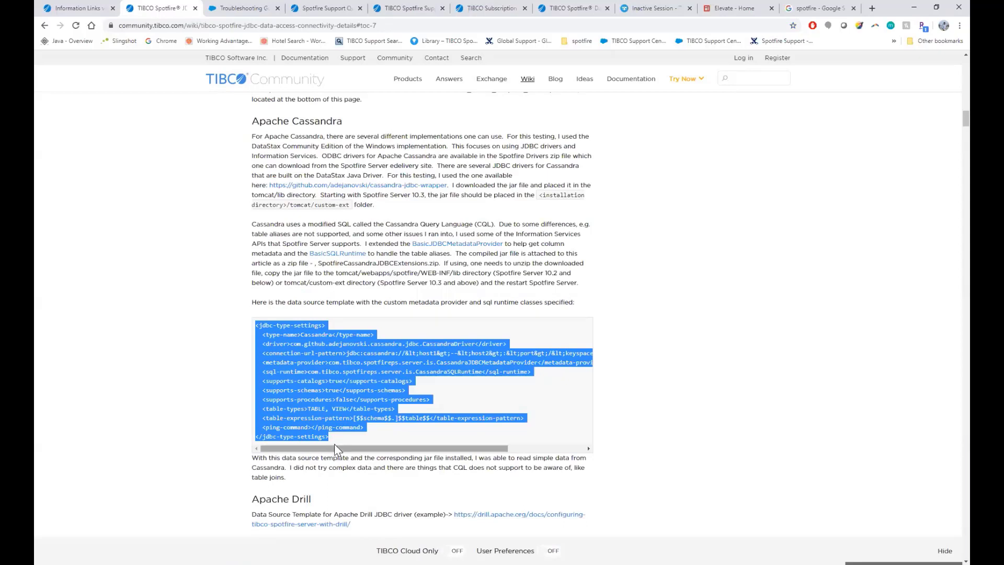
# Add the Apache Cassandra template with the copied jdbc-type-settings XML as its definition and enable it
pyautogui.hotkey('alt', 'Tab')
pyautogui.click(257, 275)
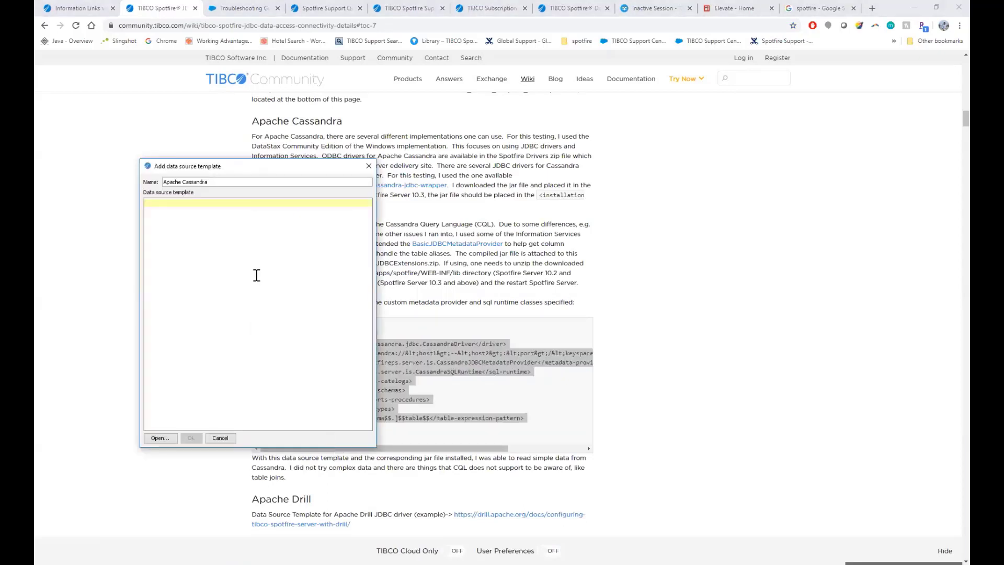
pyautogui.hotkey('ctrl', 'v')
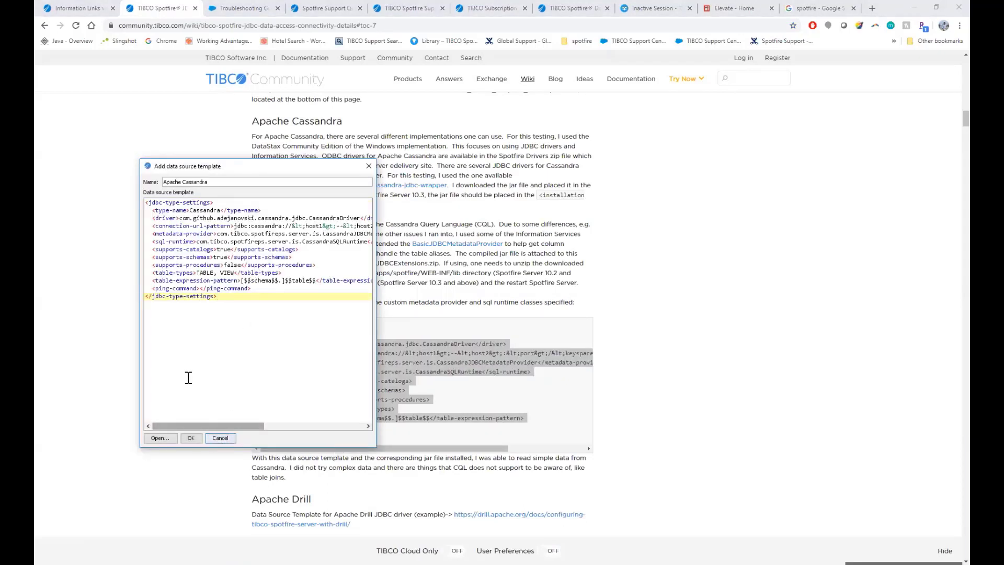
pyautogui.click(191, 439)
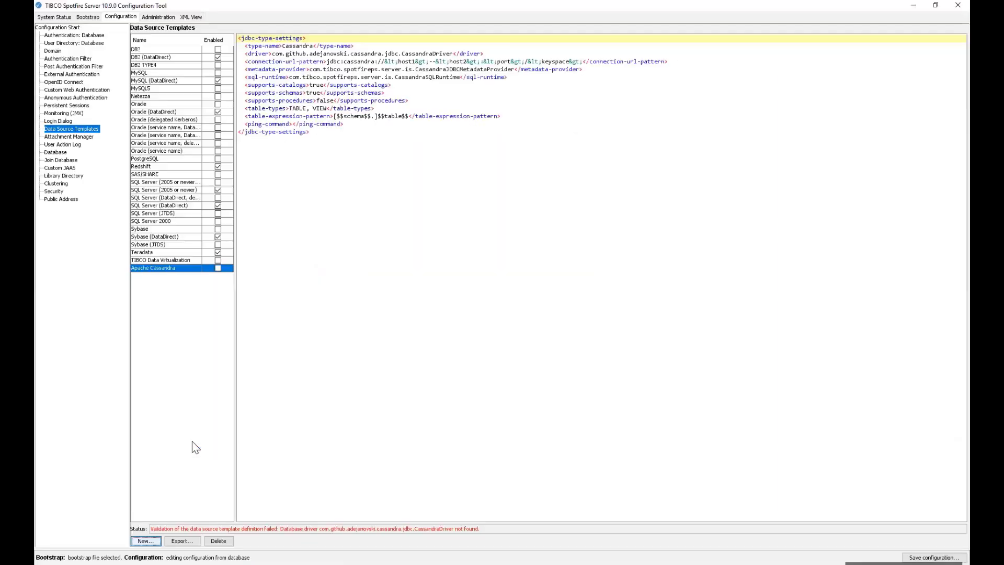
pyautogui.click(218, 270)
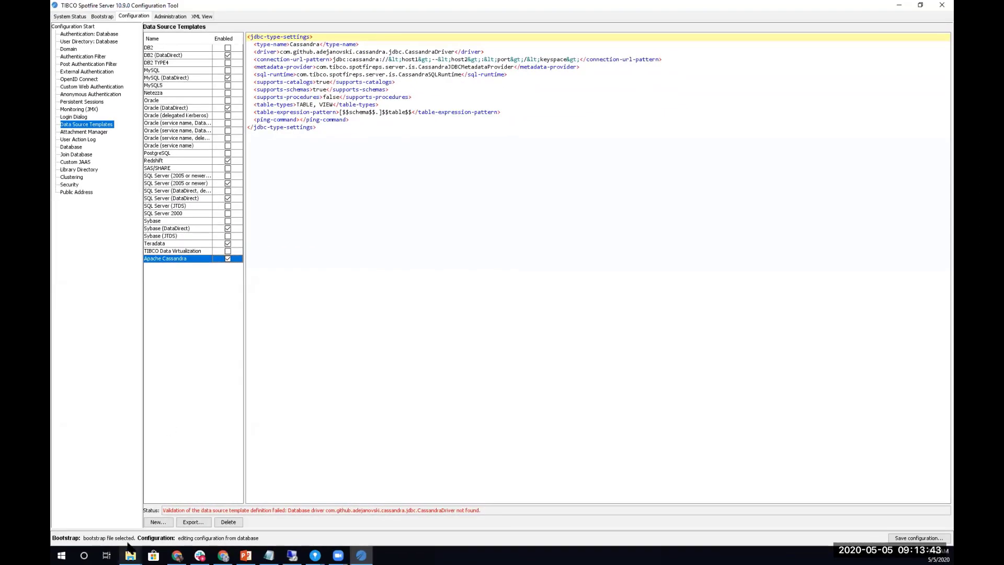
# Look at the custom-ext folder in the server's tomcat directory, and minimize the File Explorer and Configuration Tool windows
pyautogui.click(129, 552)
pyautogui.click(109, 522)
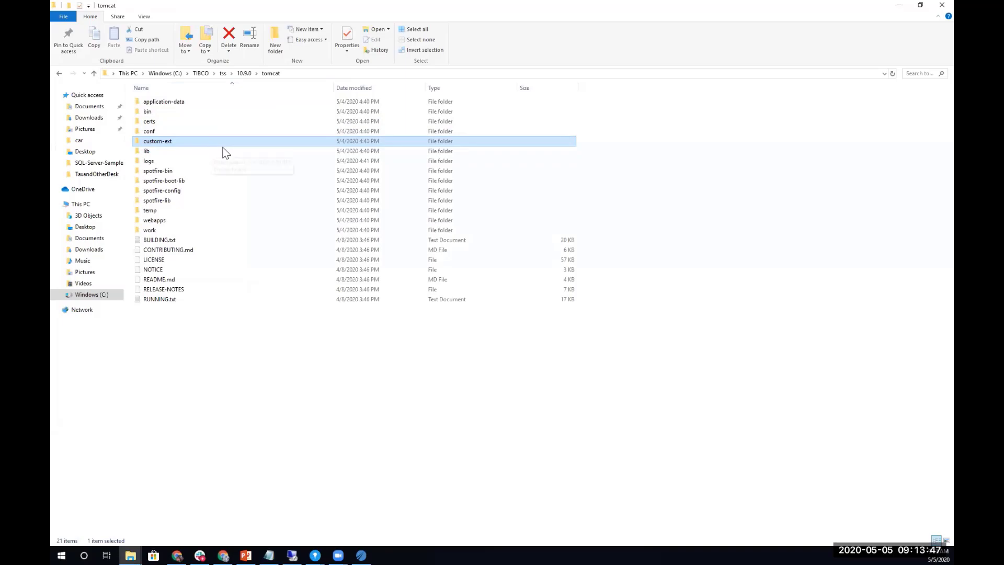
pyautogui.click(897, 5)
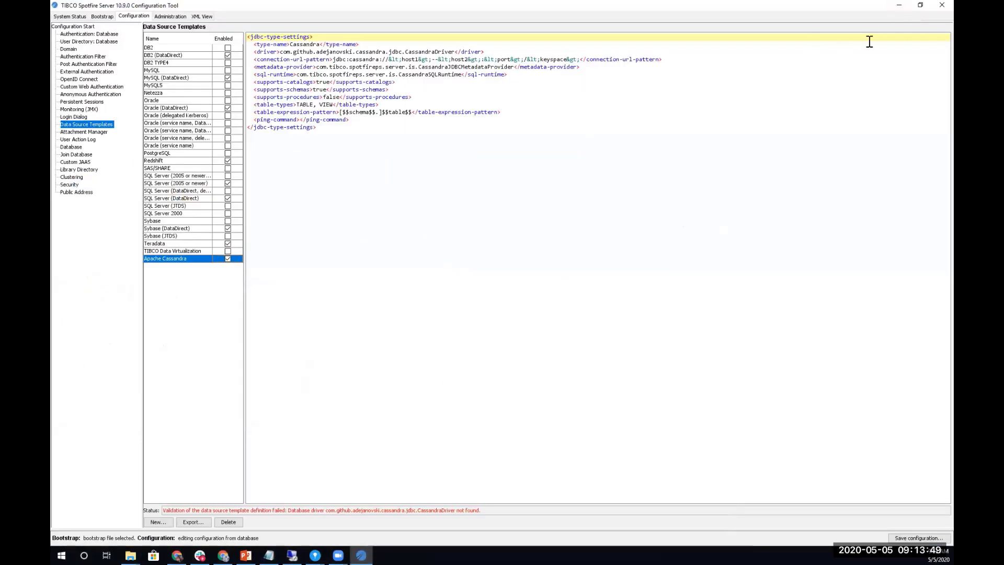
pyautogui.click(898, 5)
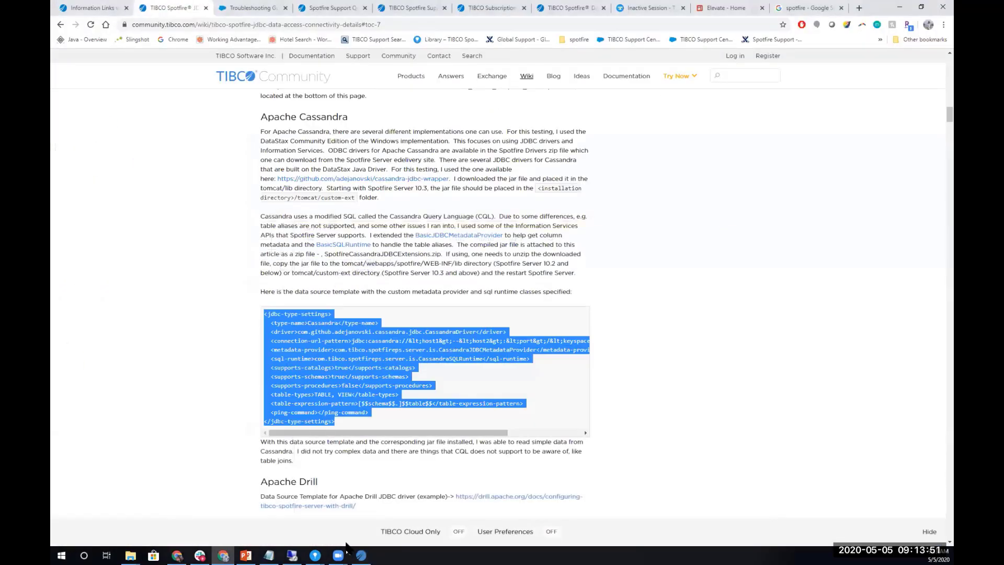
# In Information Designer, close the unsaved data source form and examine DataSource1 down to the HumanResources Department columns in AdventureWorks2016
pyautogui.moveTo(316, 552)
pyautogui.click(366, 506)
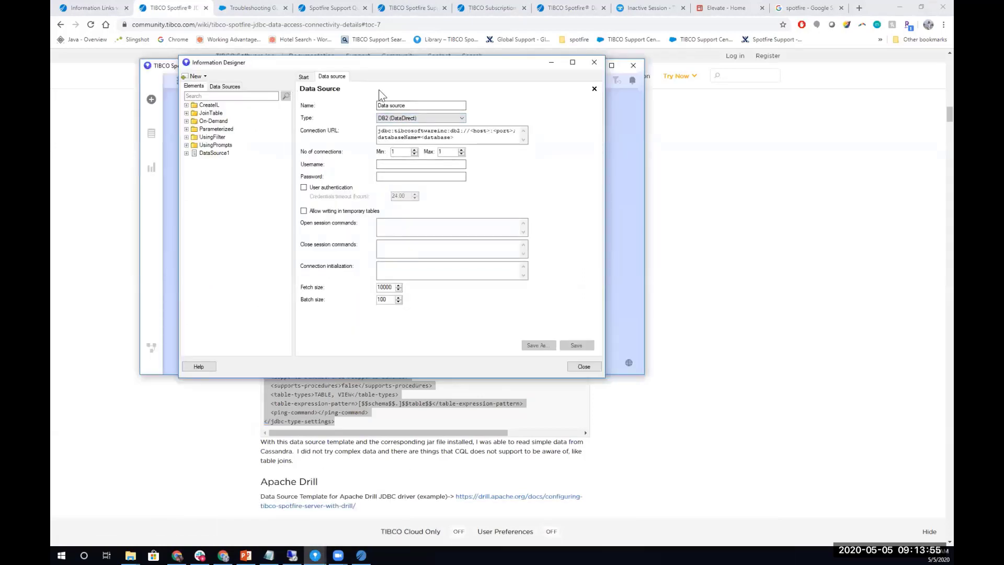
pyautogui.click(593, 90)
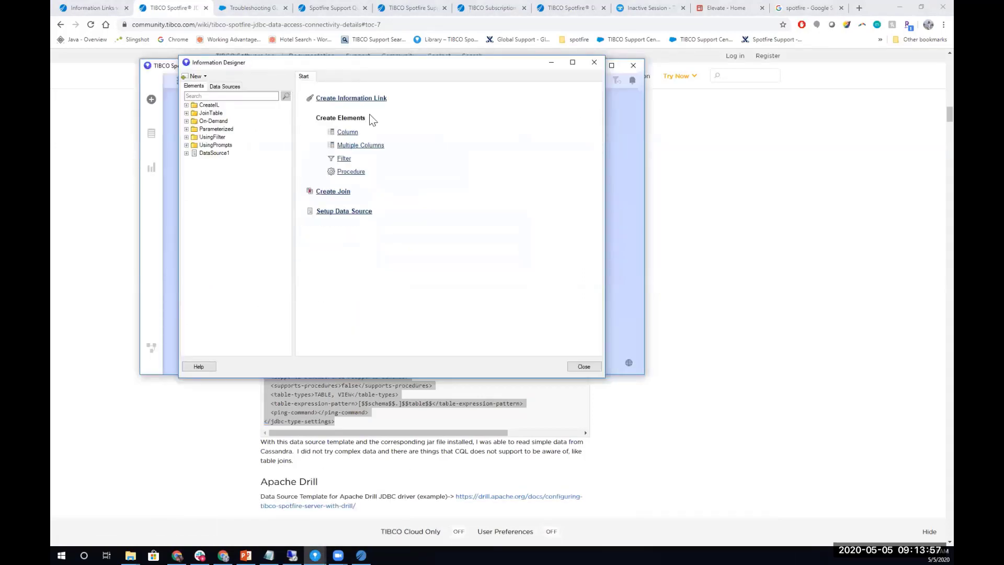
pyautogui.click(219, 88)
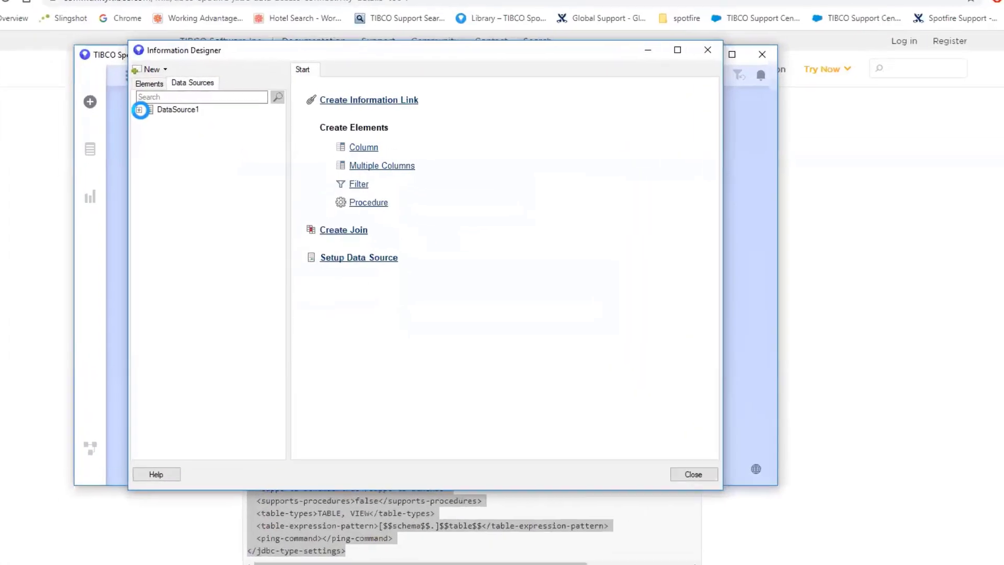
pyautogui.click(188, 105)
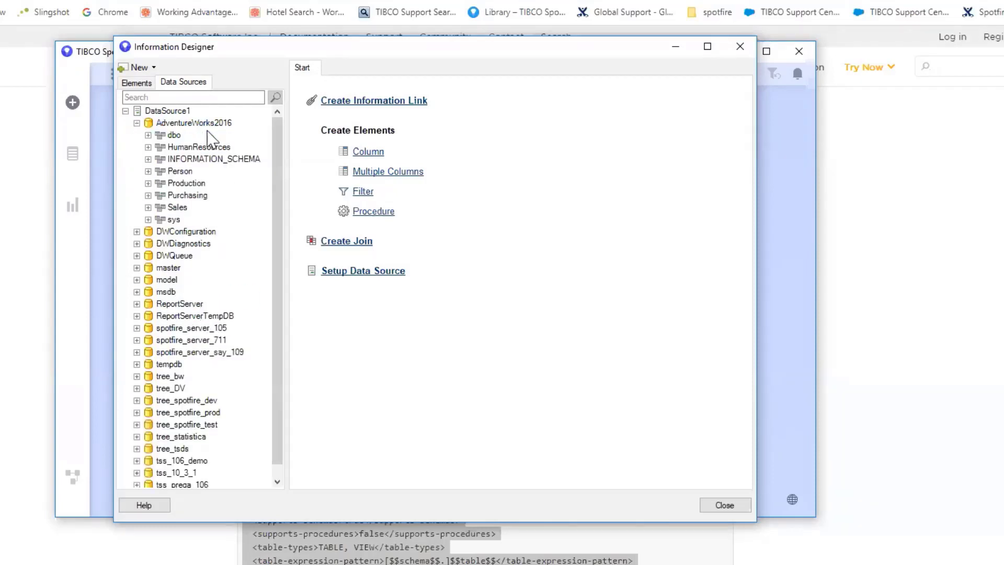
pyautogui.click(148, 147)
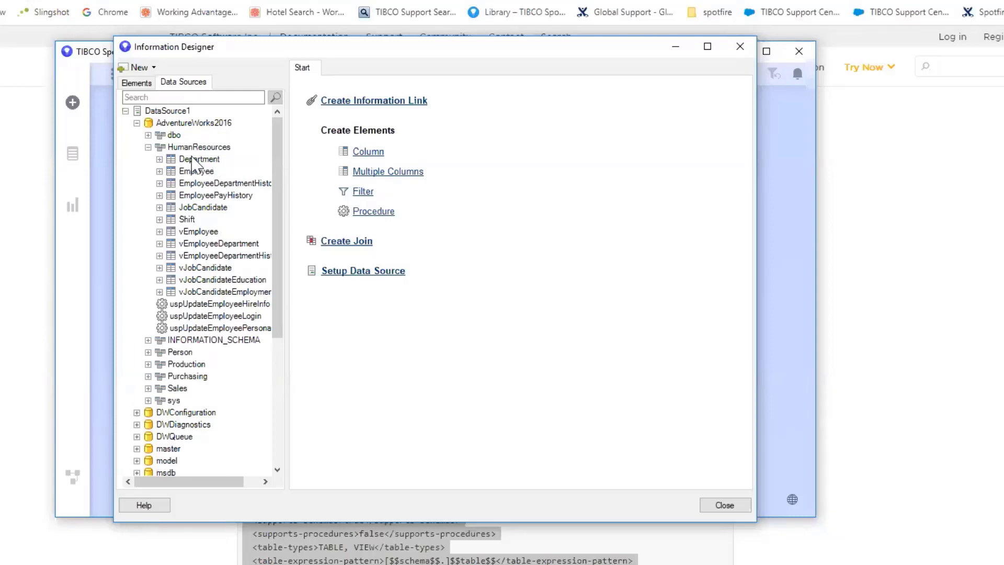
pyautogui.click(159, 159)
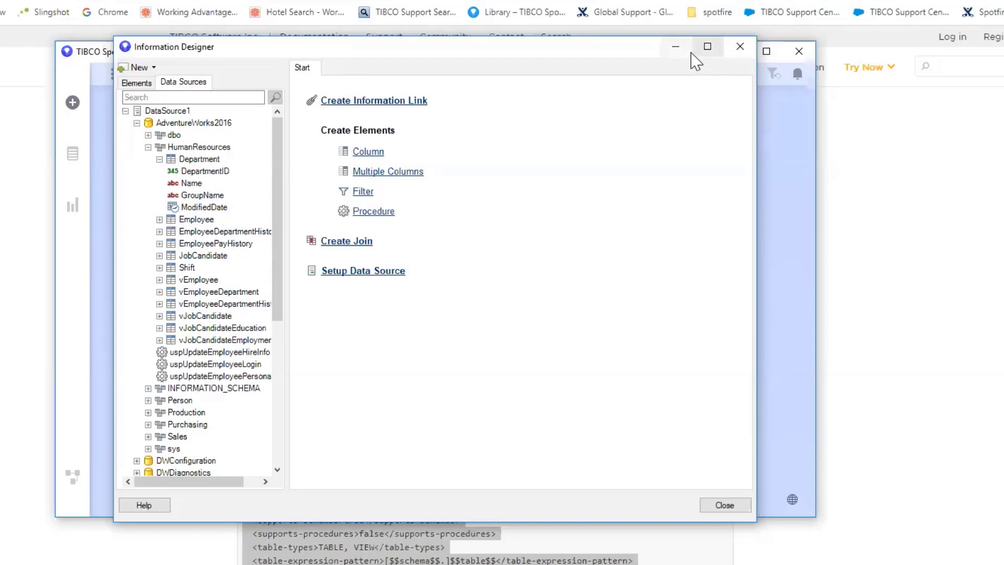
pyautogui.click(126, 111)
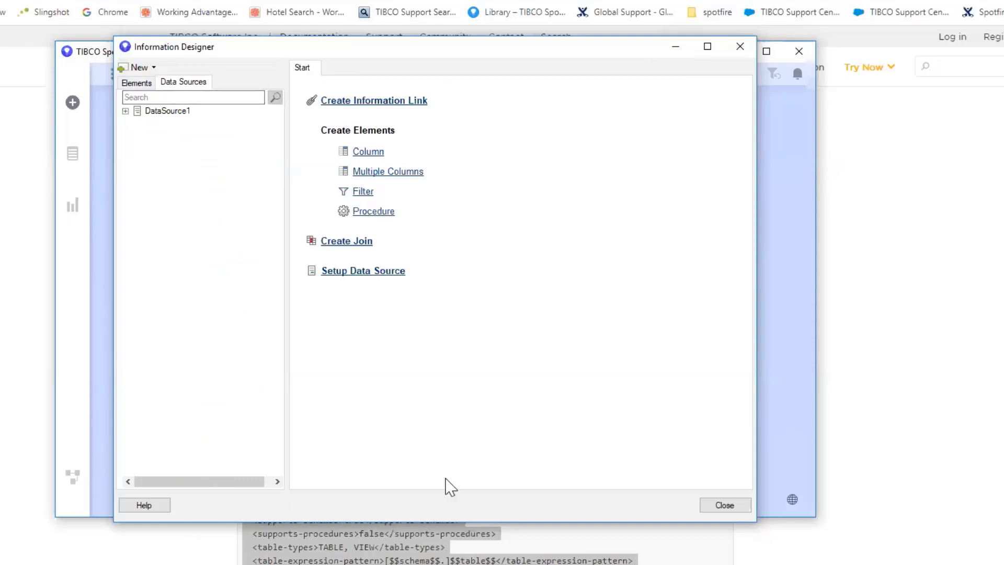
pyautogui.click(740, 47)
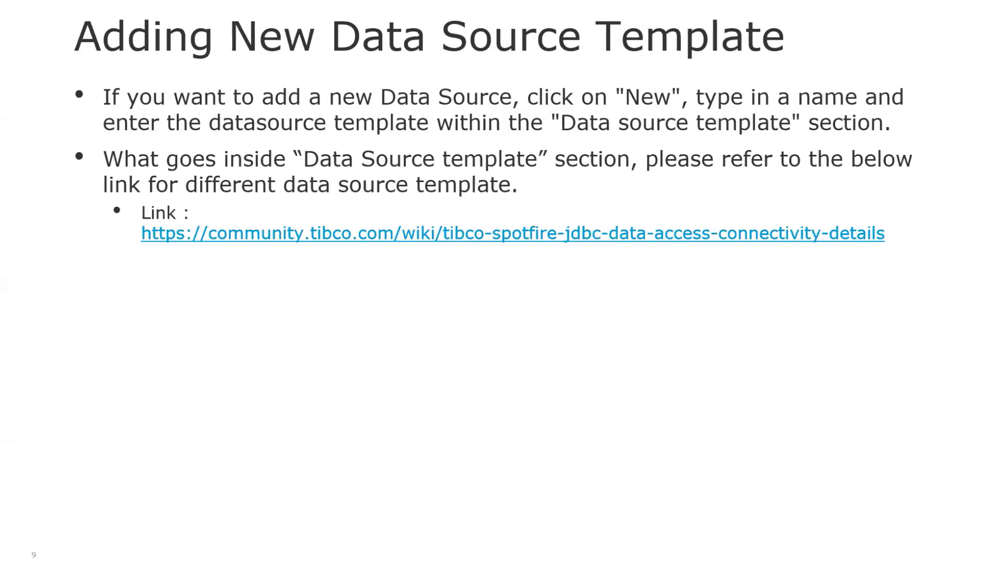
pyautogui.press('Right')
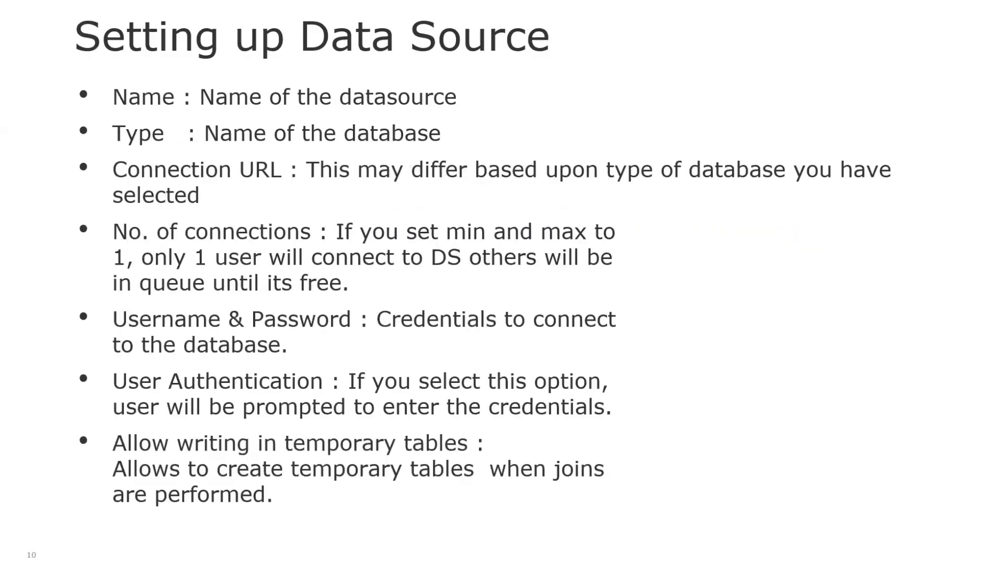
pyautogui.press('Escape')
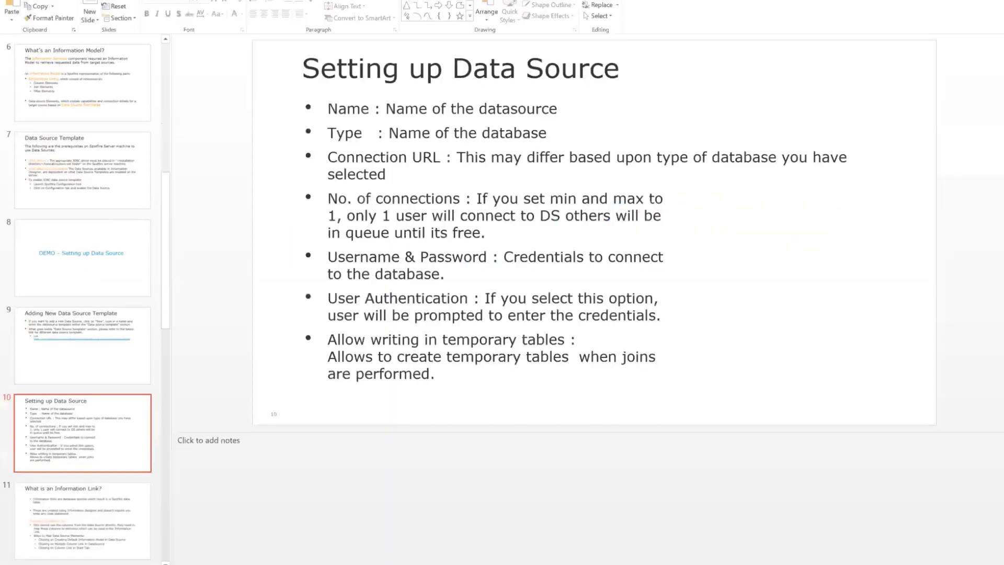
# Switch to TIBCO Spotfire, open Information Designer, and start setting up a data source from its Data Sources view
pyautogui.hotkey('alt', 'Tab')
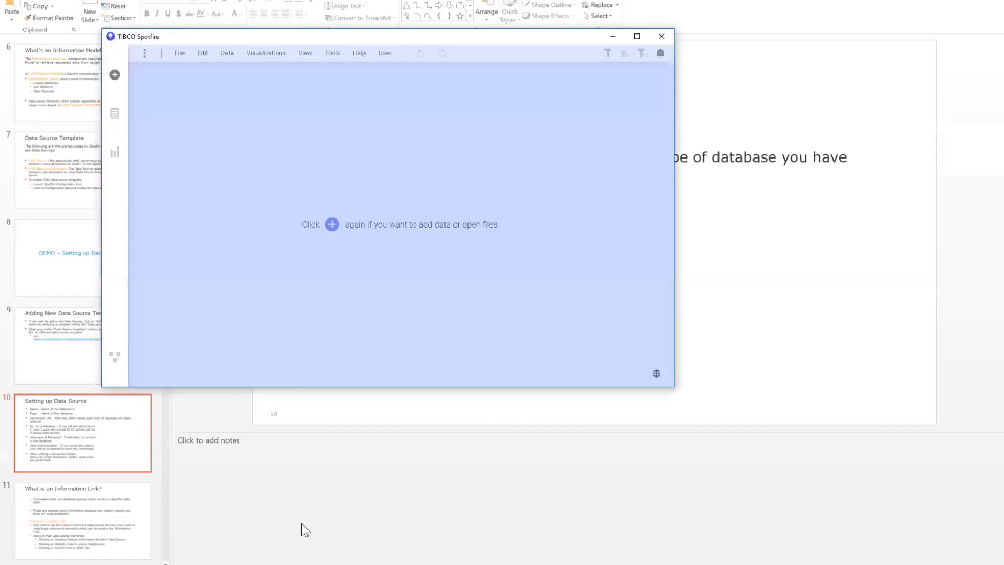
pyautogui.click(226, 54)
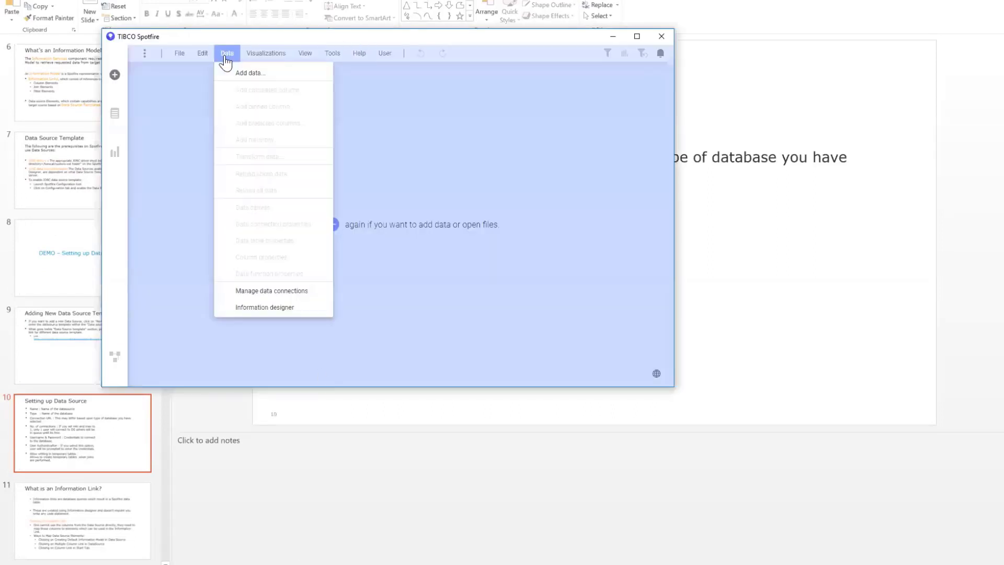
pyautogui.click(253, 307)
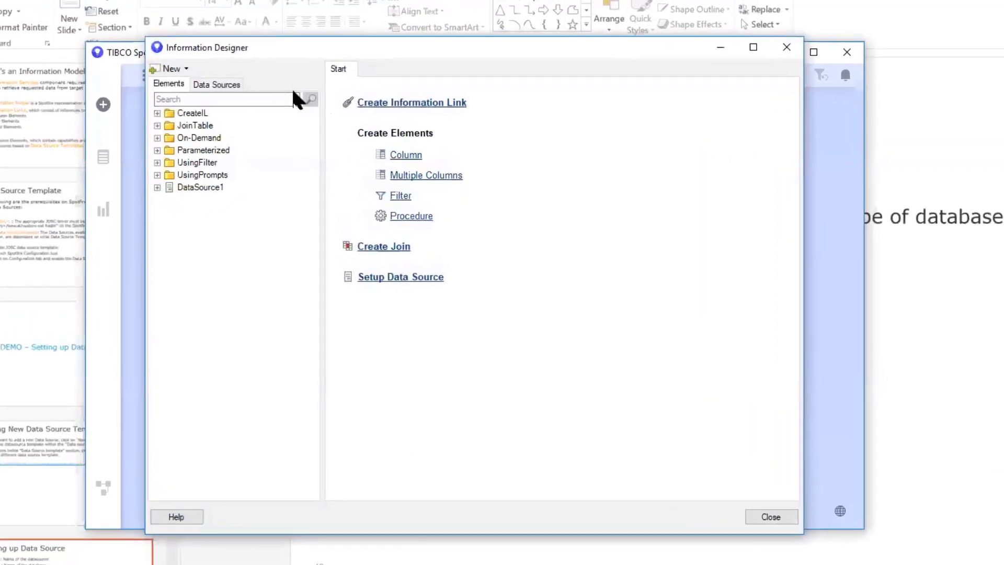
pyautogui.click(200, 63)
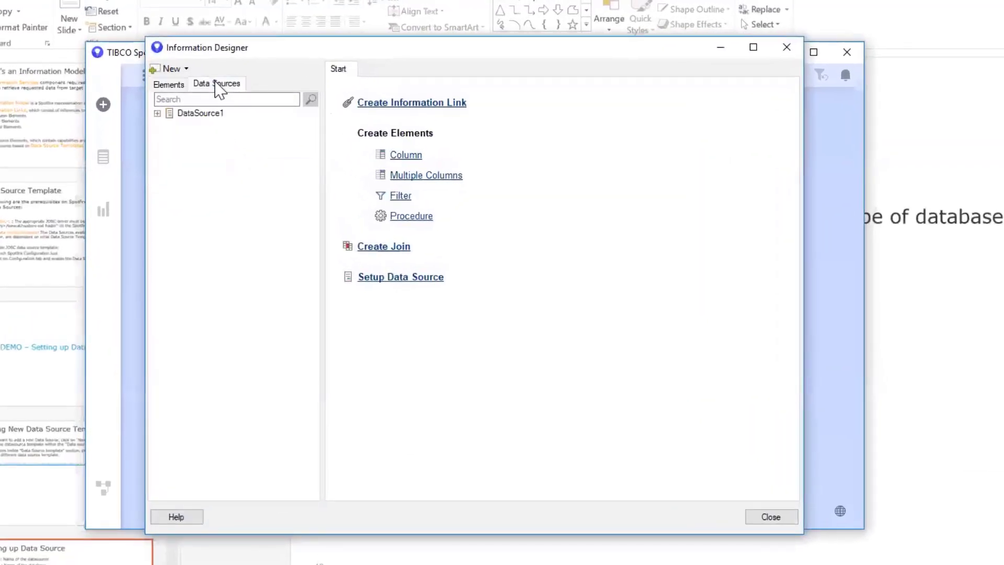
pyautogui.click(385, 284)
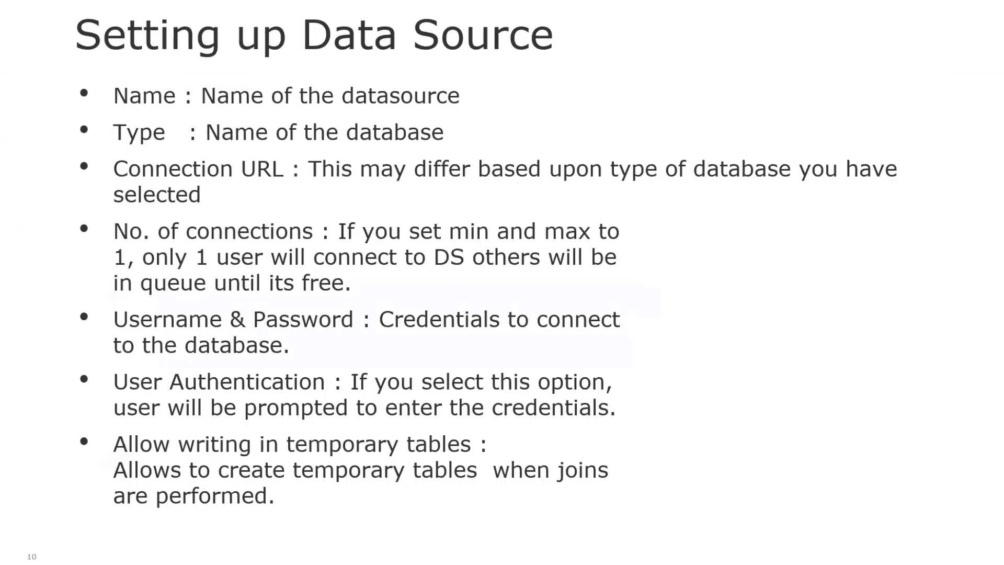
pyautogui.press('Right')
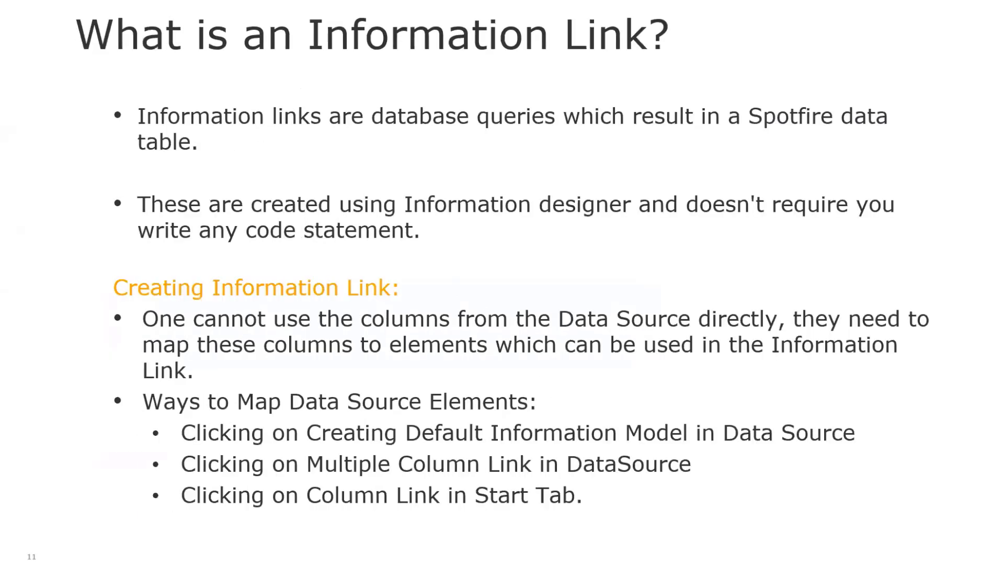
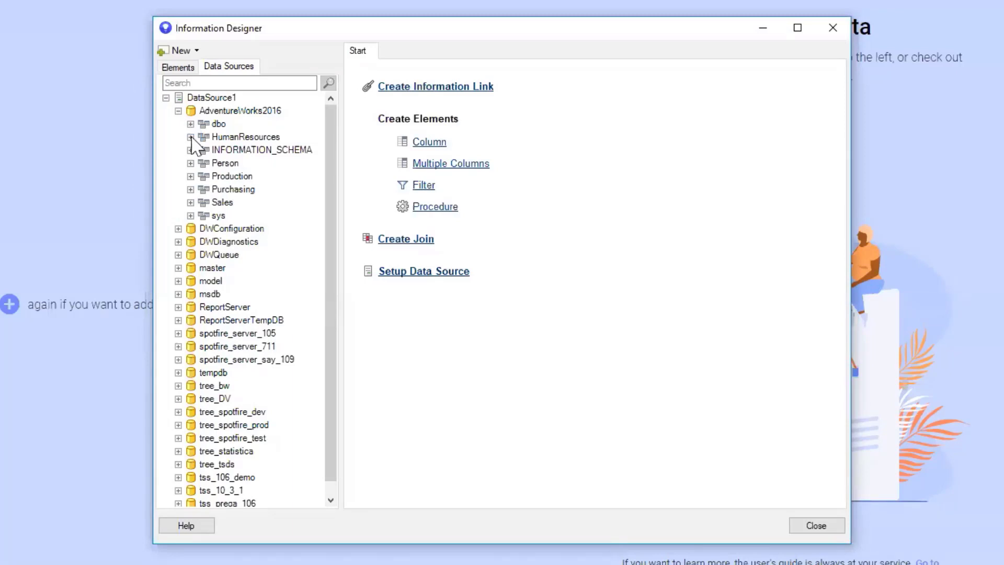
# Expand the HumanResources schema and its Department table under AdventureWorks2016 in DataSource1
pyautogui.click(190, 137)
pyautogui.click(203, 150)
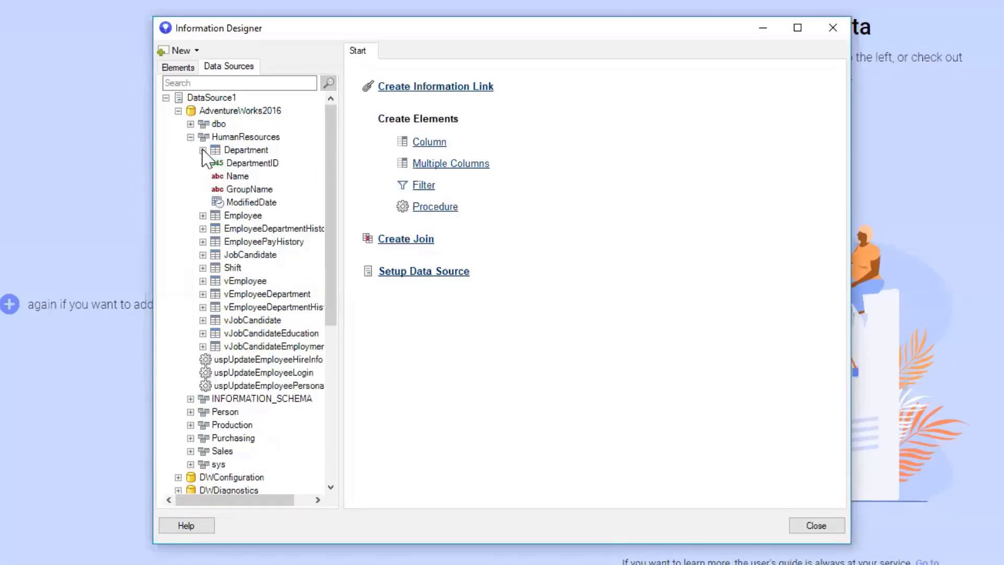
# Try to use the DepartmentID source column directly in a new information link, and close the unsaved link
pyautogui.click(409, 88)
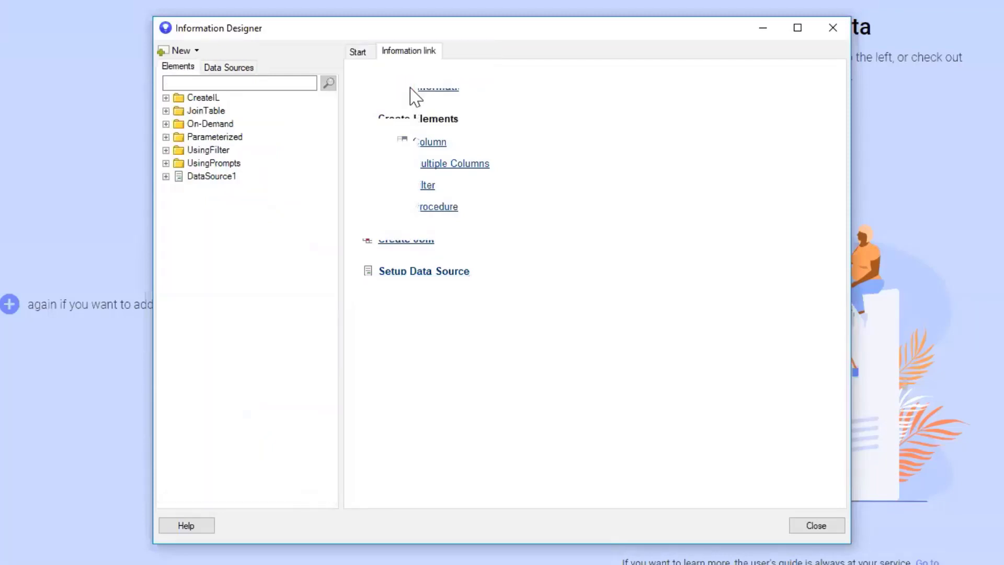
pyautogui.click(227, 68)
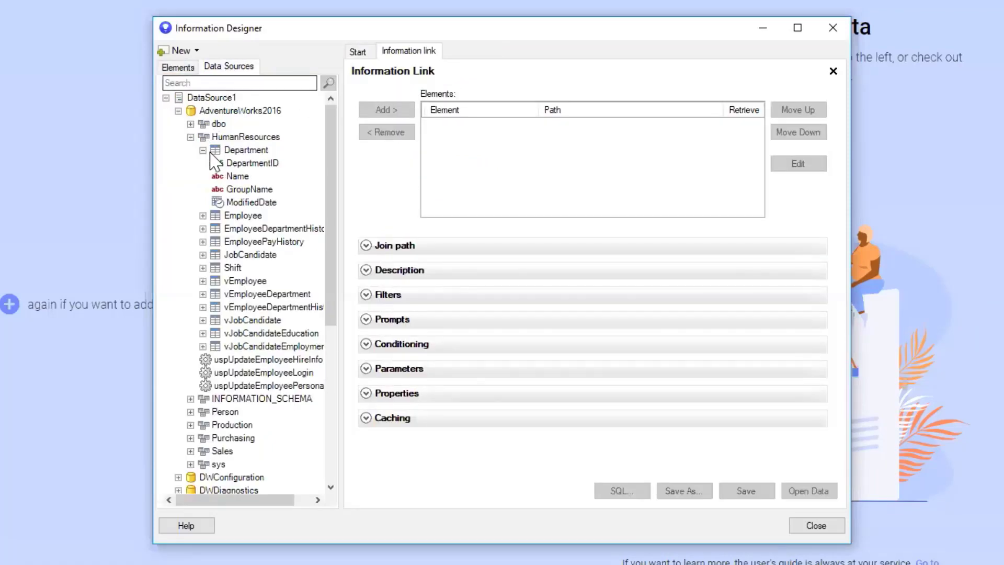
pyautogui.click(251, 163)
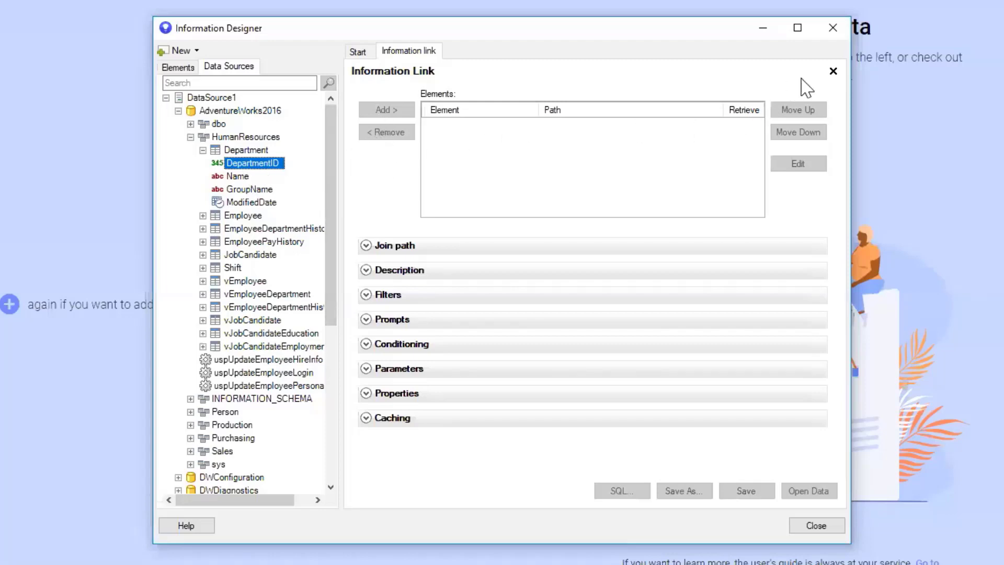
pyautogui.click(832, 71)
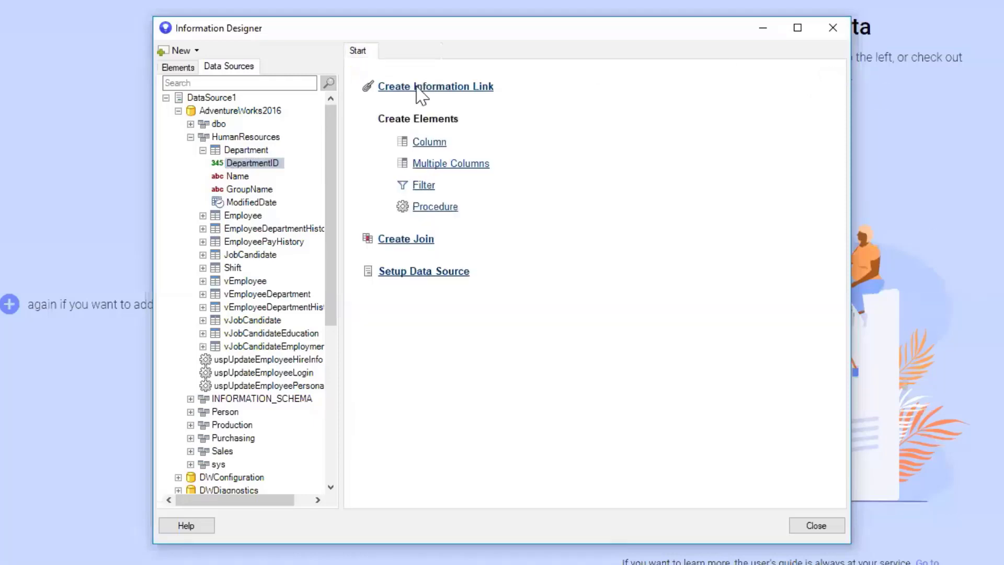
# Look at the creation options for the Department source table and the subfolders of CreateIL among the elements
pyautogui.click(233, 152)
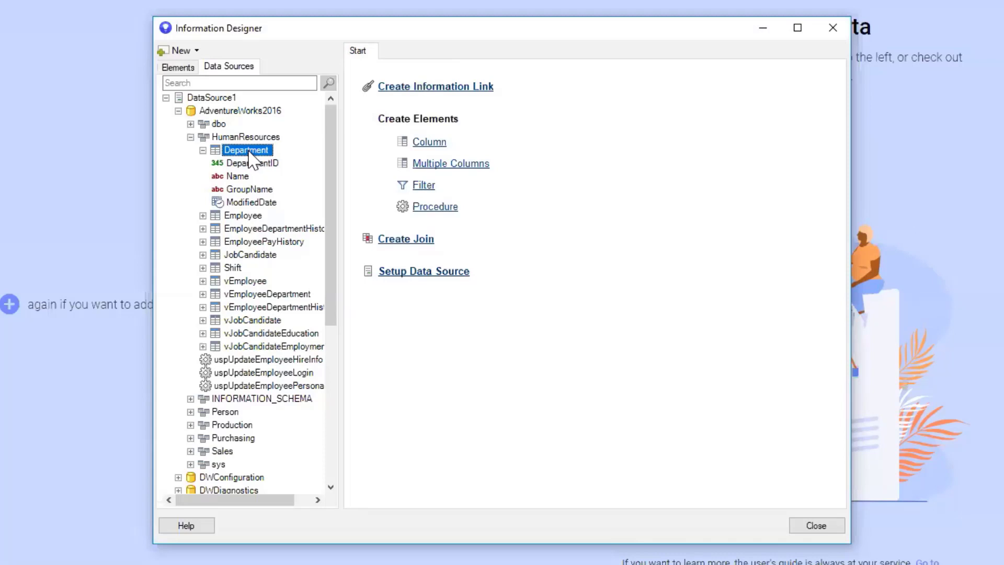
pyautogui.rightClick(248, 153)
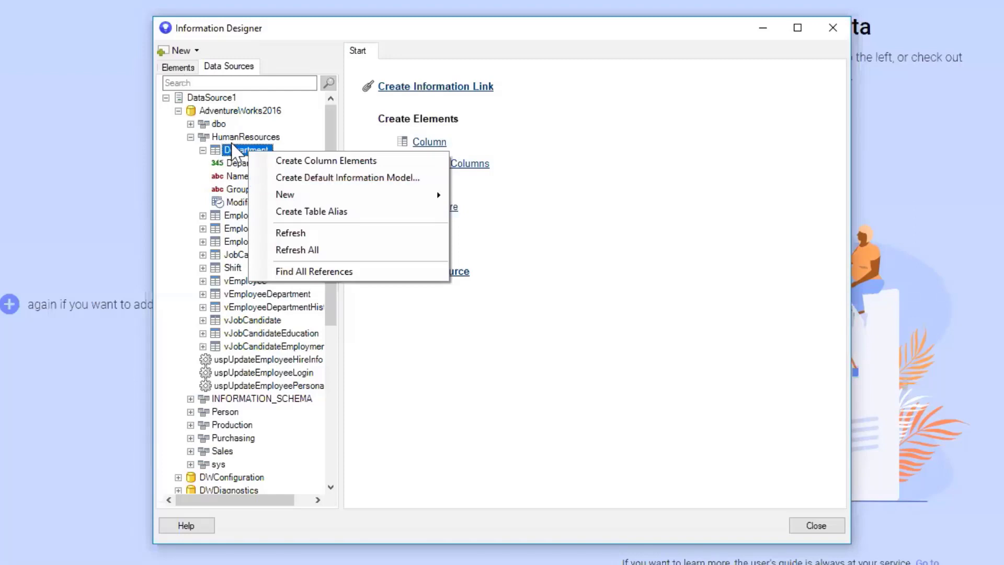
pyautogui.click(178, 68)
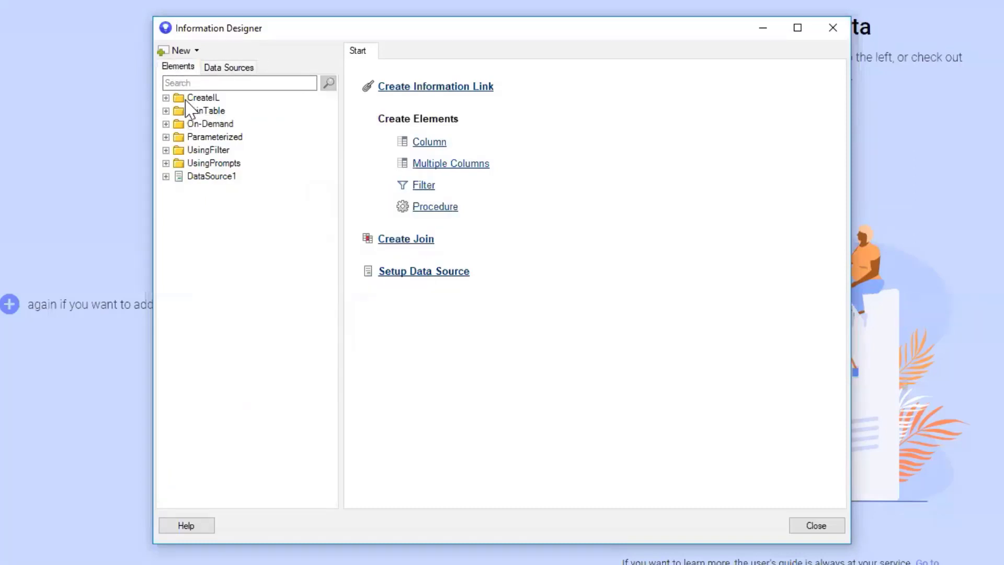
pyautogui.click(166, 97)
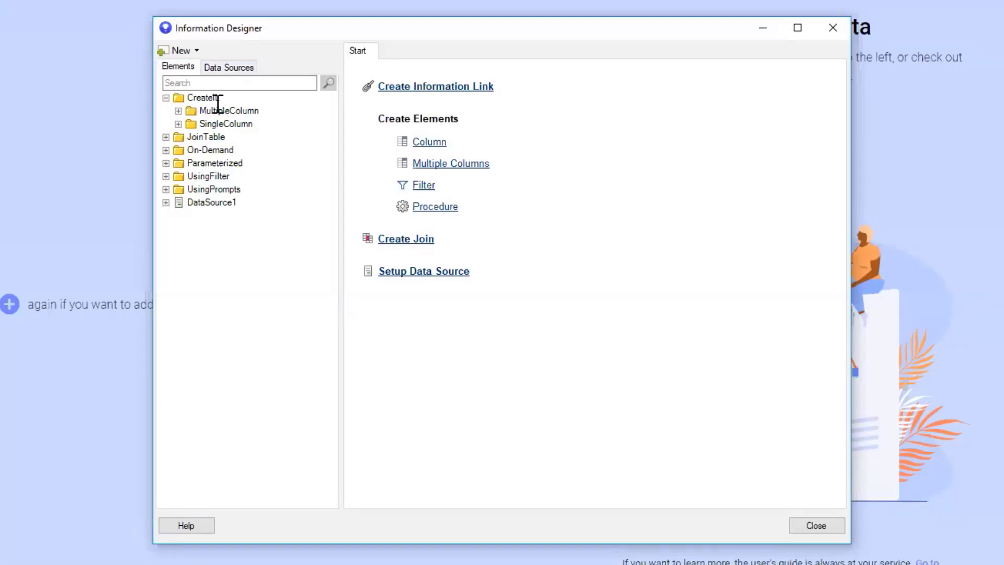
# Create a default information model from the Department source table in the CreateIL folder, with new names assigned automatically to duplicates
pyautogui.click(220, 70)
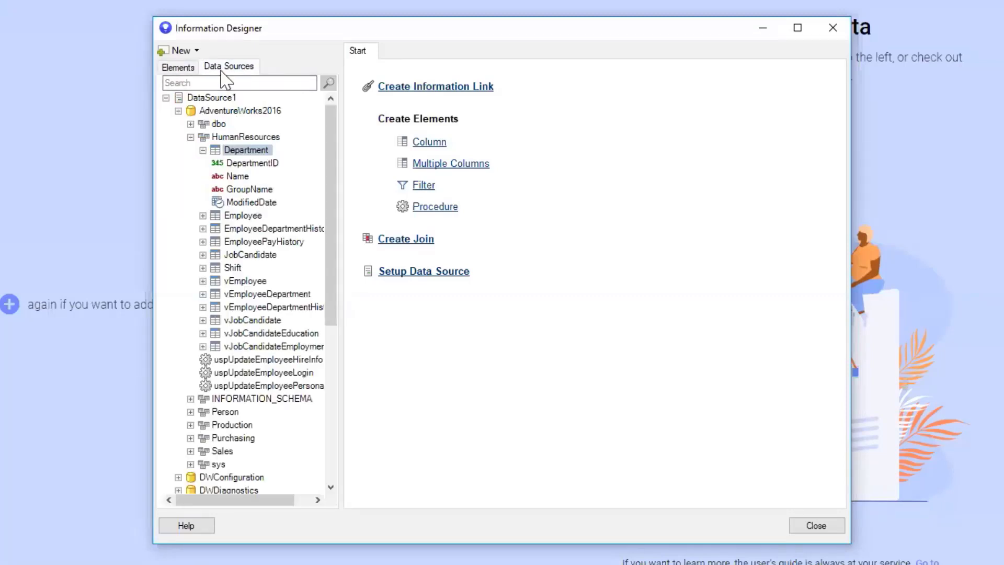
pyautogui.rightClick(242, 153)
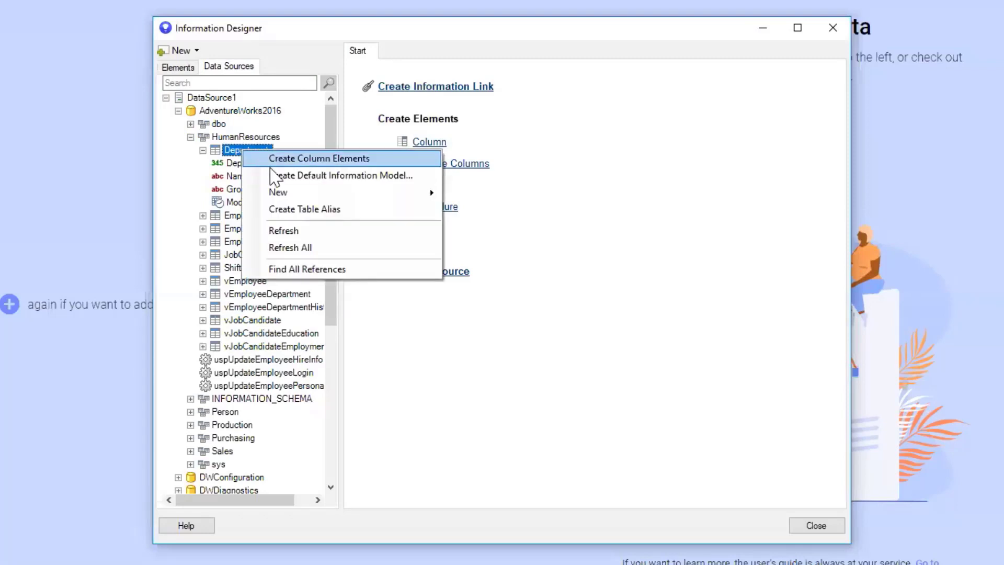
pyautogui.click(415, 179)
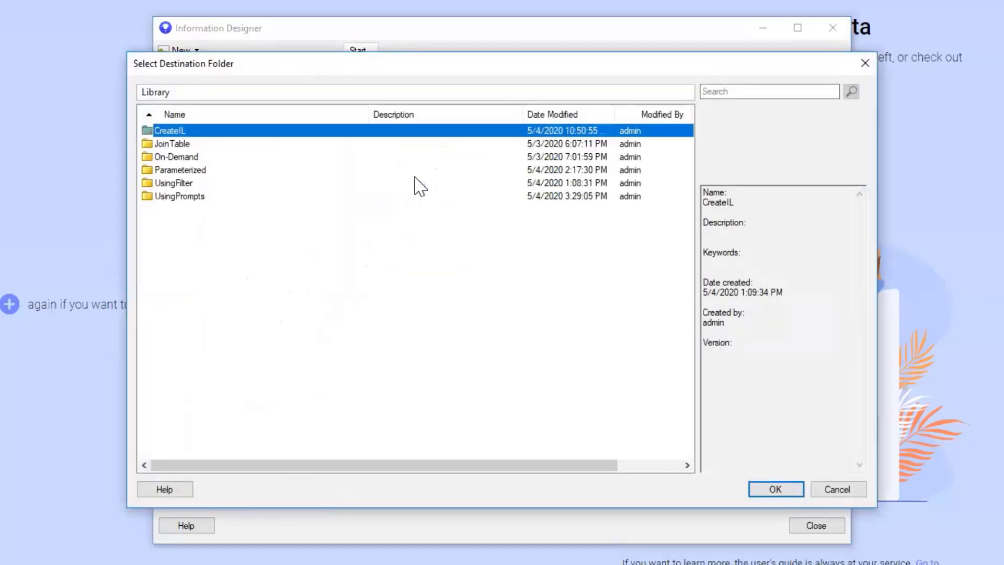
pyautogui.click(786, 493)
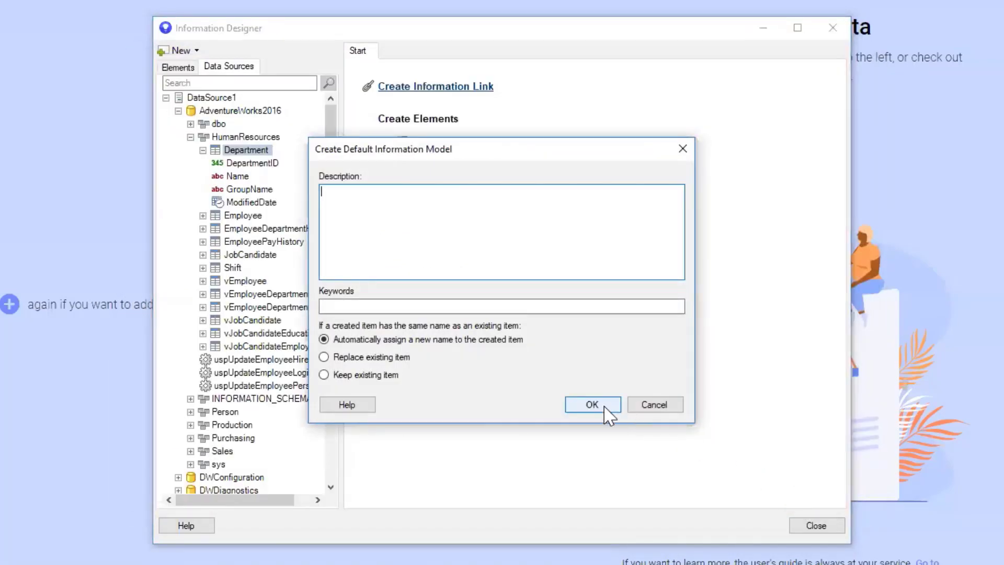
pyautogui.click(605, 407)
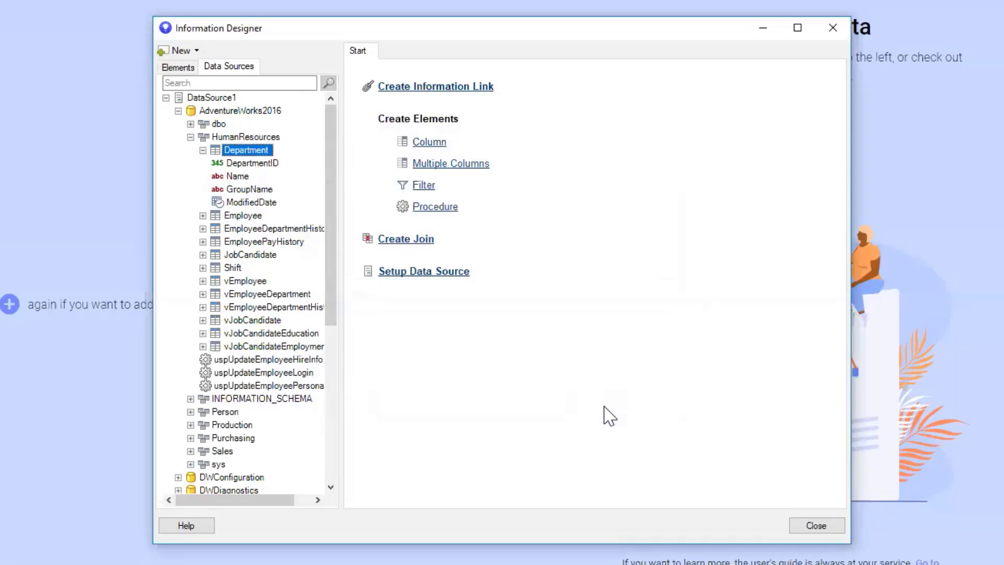
# Examine the Department elements in CreateIL and the source column of the DepartmentID column element, and close that element
pyautogui.click(168, 69)
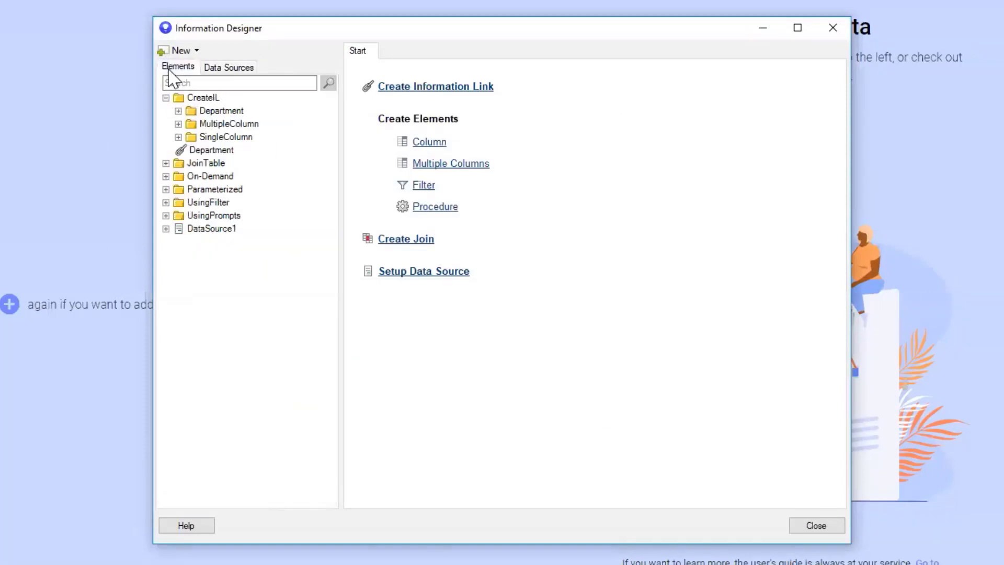
pyautogui.click(178, 111)
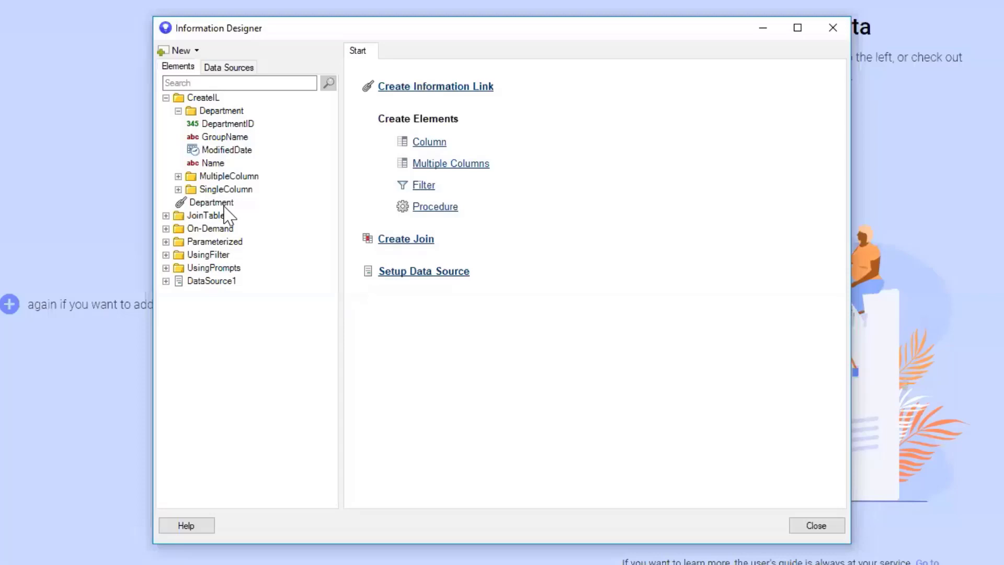
pyautogui.doubleClick(228, 125)
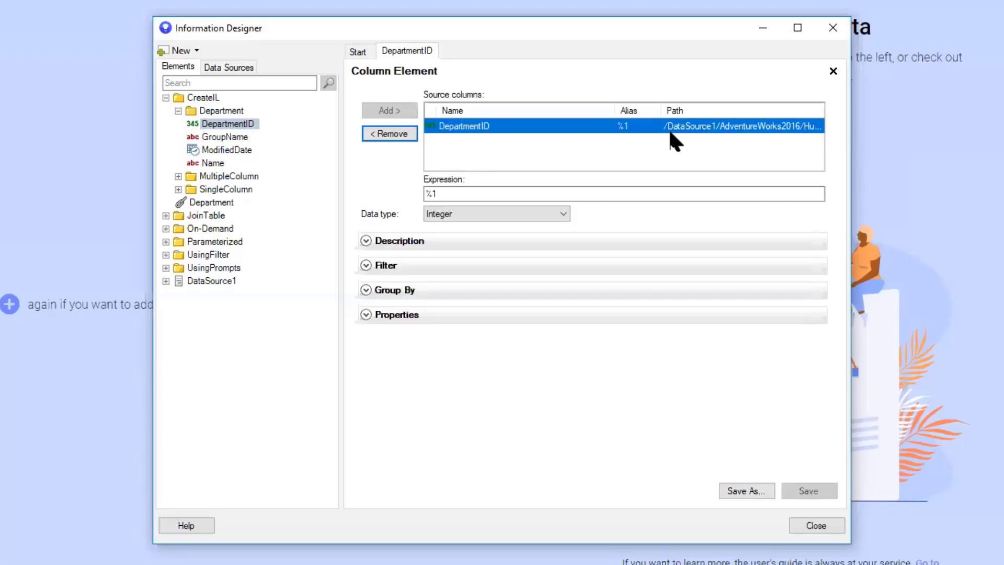
pyautogui.click(833, 72)
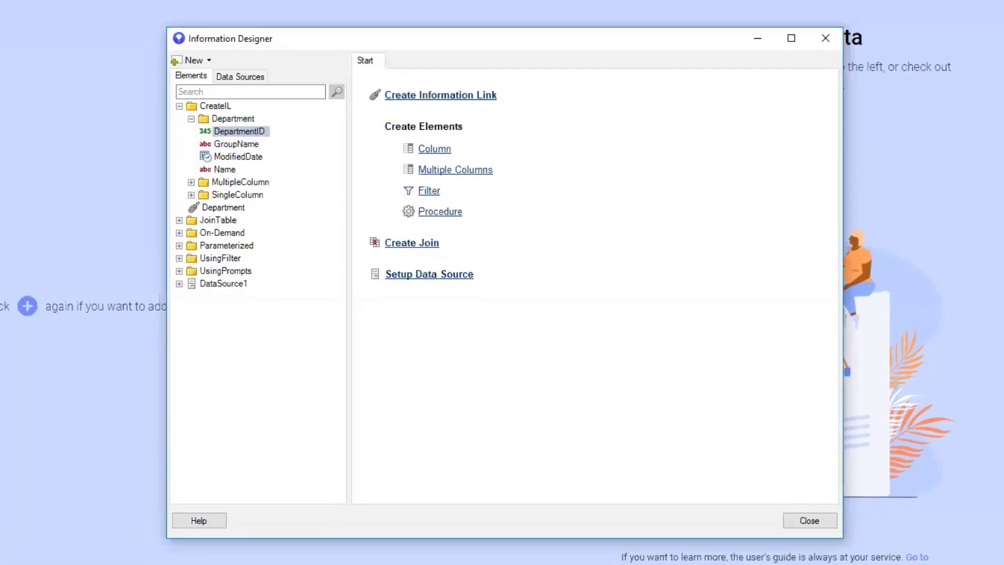
# Import the Department information link from the library's CreateIL folder into the analysis and show it in a table visualization
pyautogui.click(12, 34)
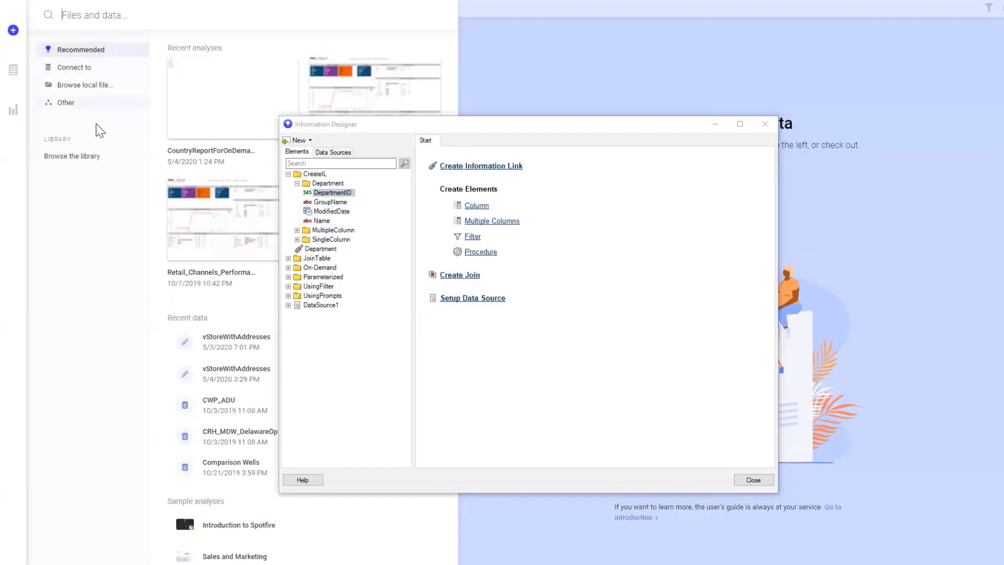
pyautogui.click(714, 125)
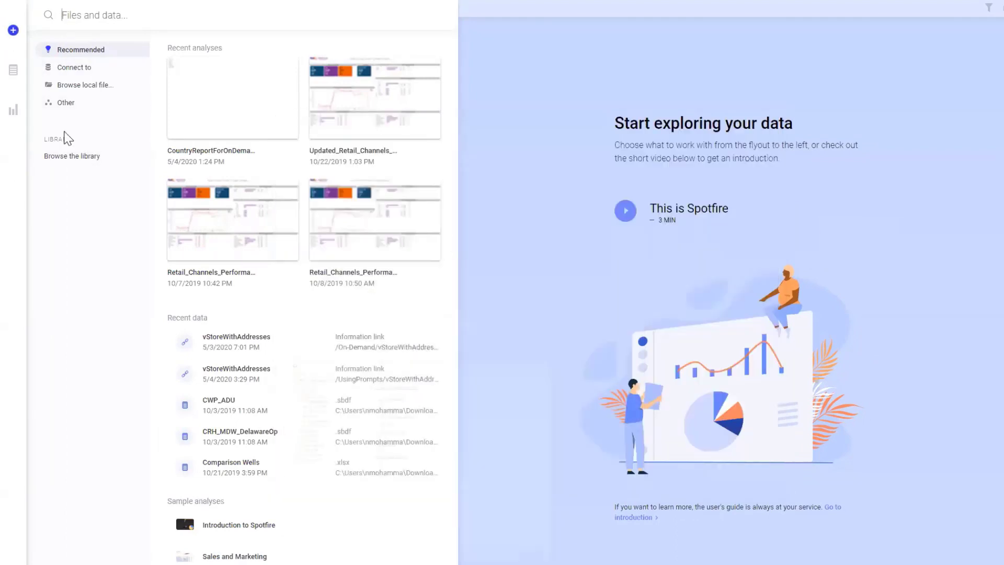
pyautogui.click(63, 162)
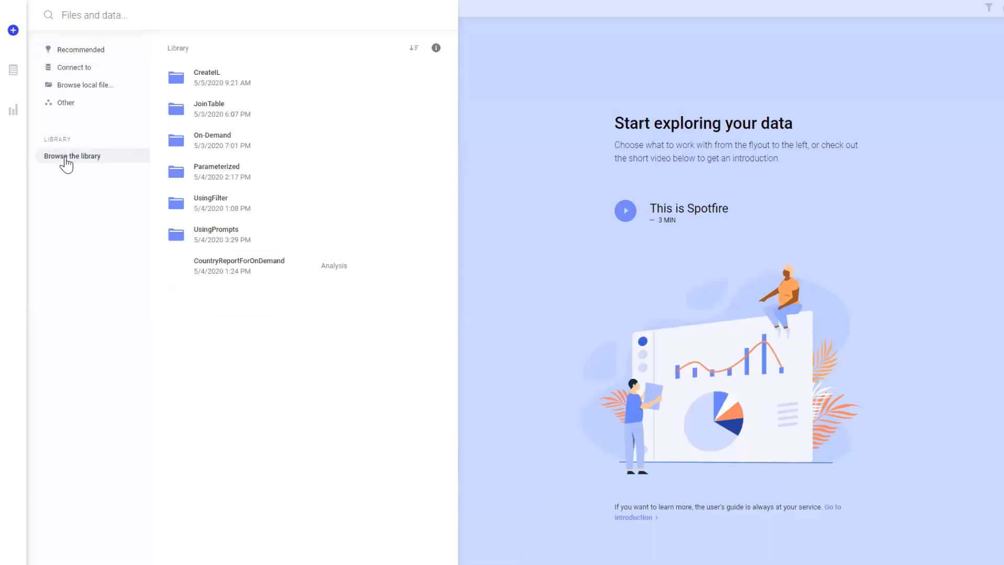
pyautogui.click(215, 82)
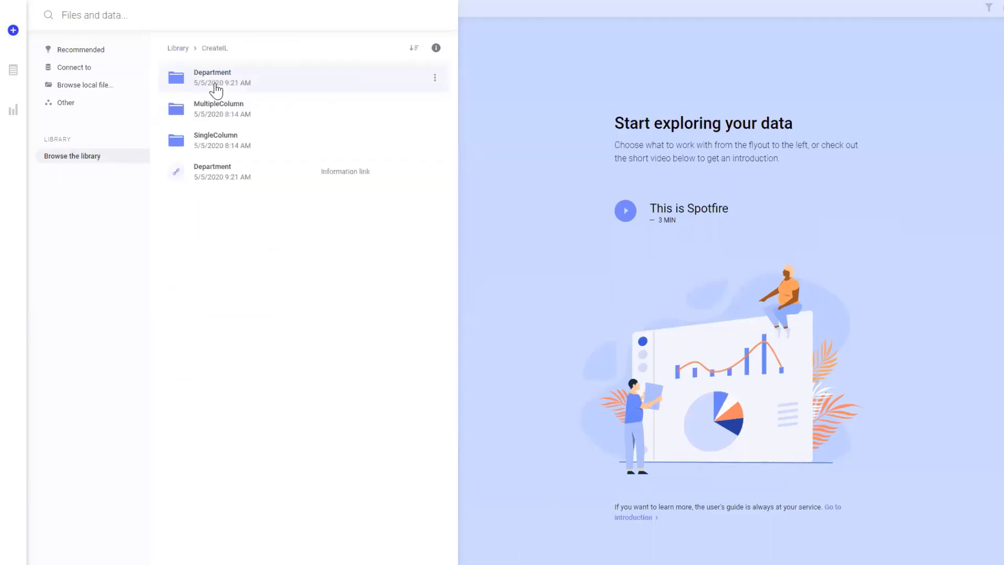
pyautogui.click(213, 180)
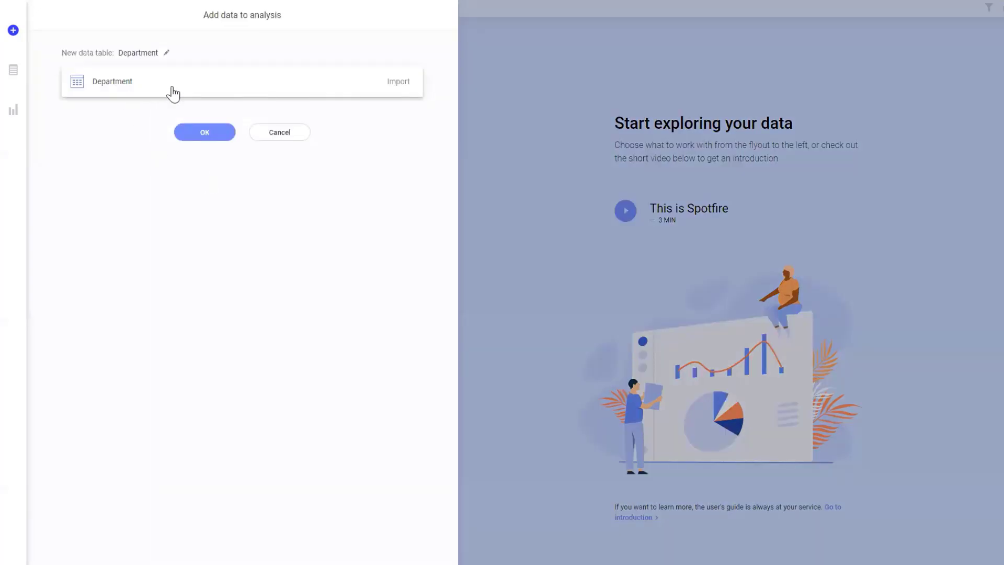
pyautogui.click(191, 133)
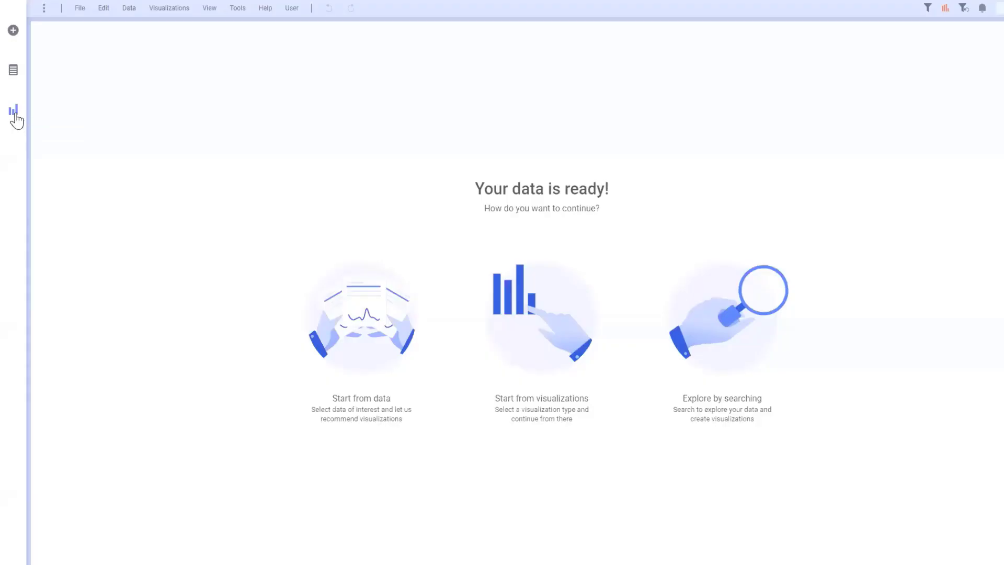
pyautogui.click(15, 114)
pyautogui.click(89, 59)
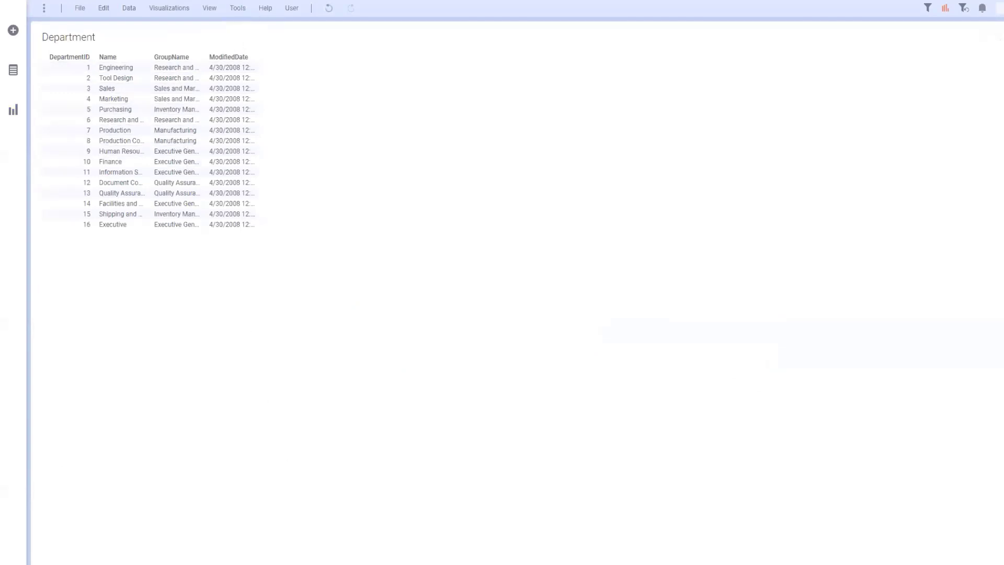
# Return to Information Designer and look at the creation options for the Department source table
pyautogui.moveTo(309, 564)
pyautogui.click(369, 549)
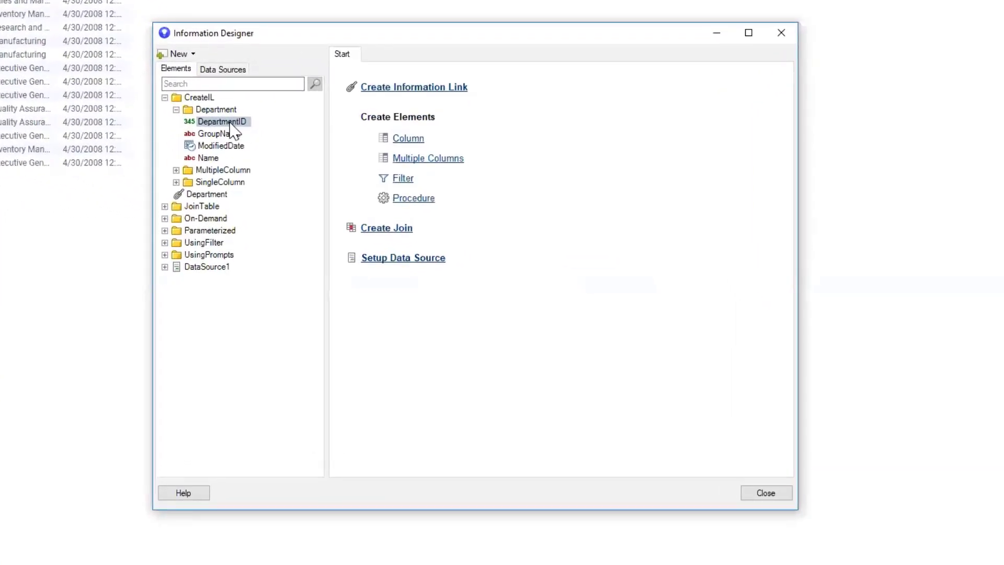
pyautogui.click(223, 69)
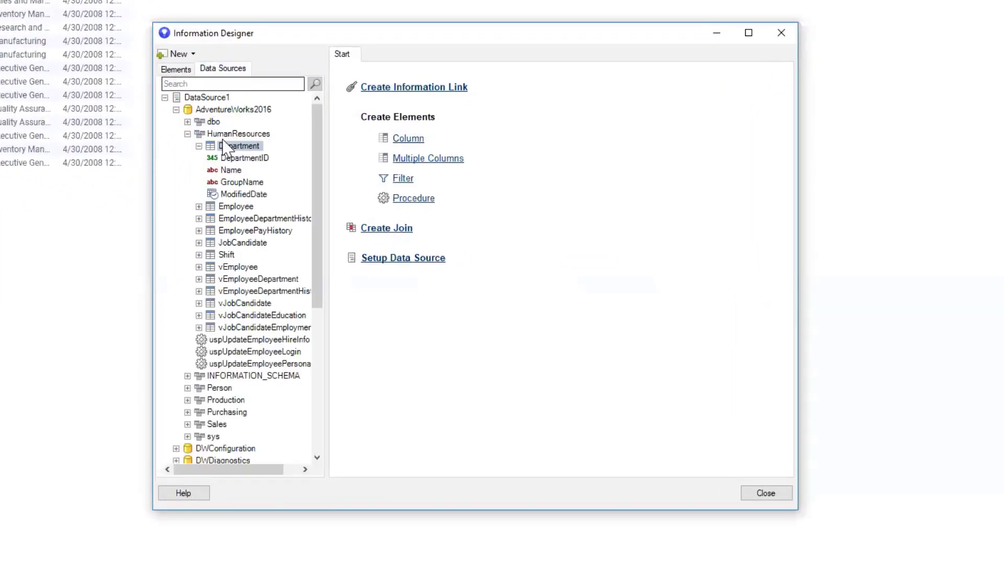
pyautogui.rightClick(229, 146)
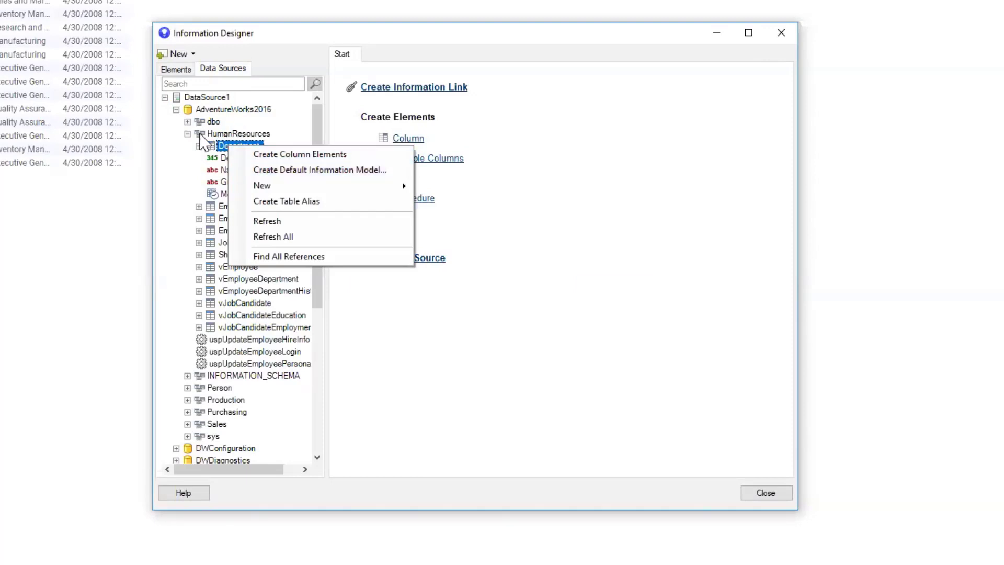
pyautogui.click(583, 220)
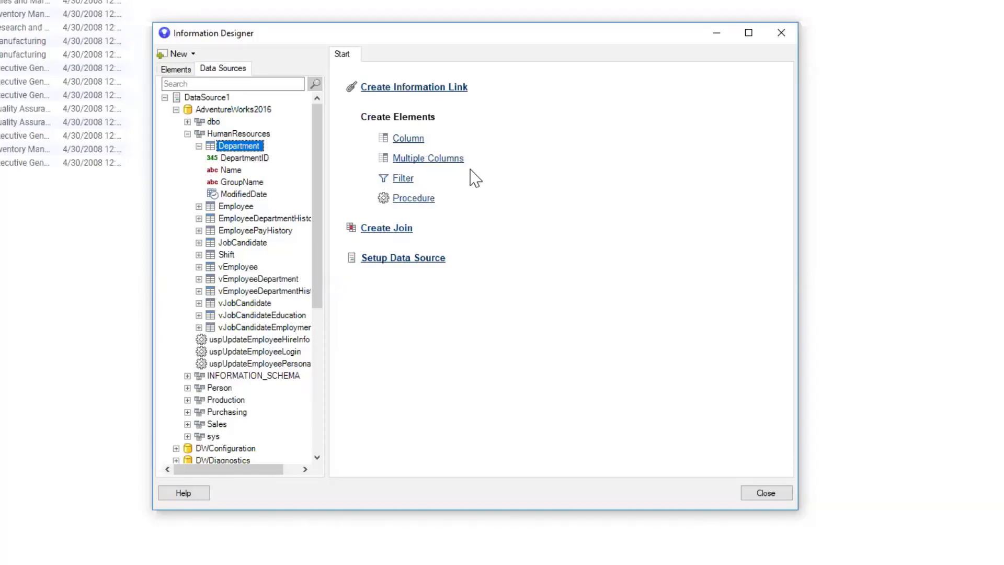
# Start a multiple-column element set with DepartmentID, Name and GroupName from the HumanResources Department table as source columns
pyautogui.click(454, 160)
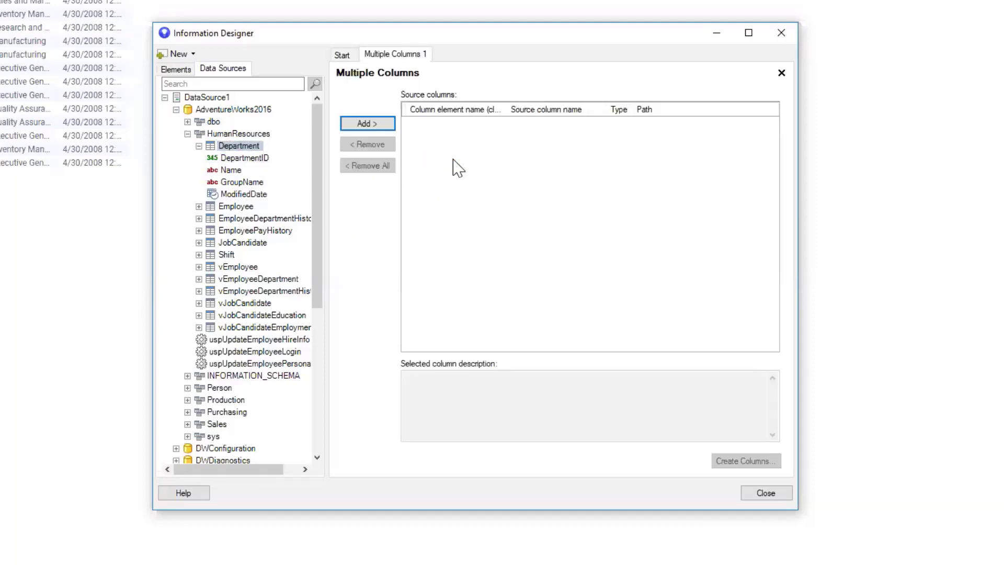
pyautogui.click(249, 158)
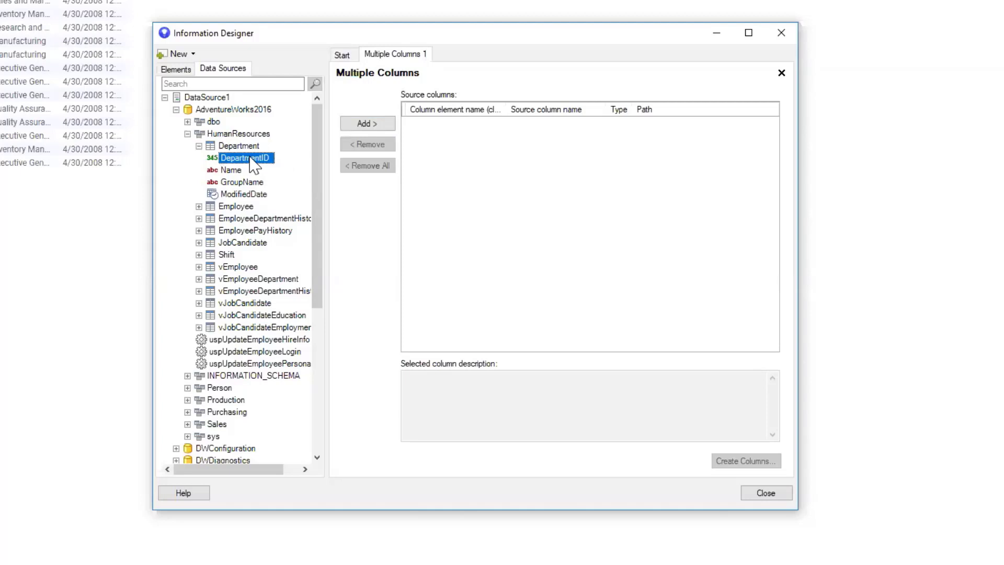
pyautogui.click(361, 124)
pyautogui.click(242, 170)
pyautogui.click(351, 129)
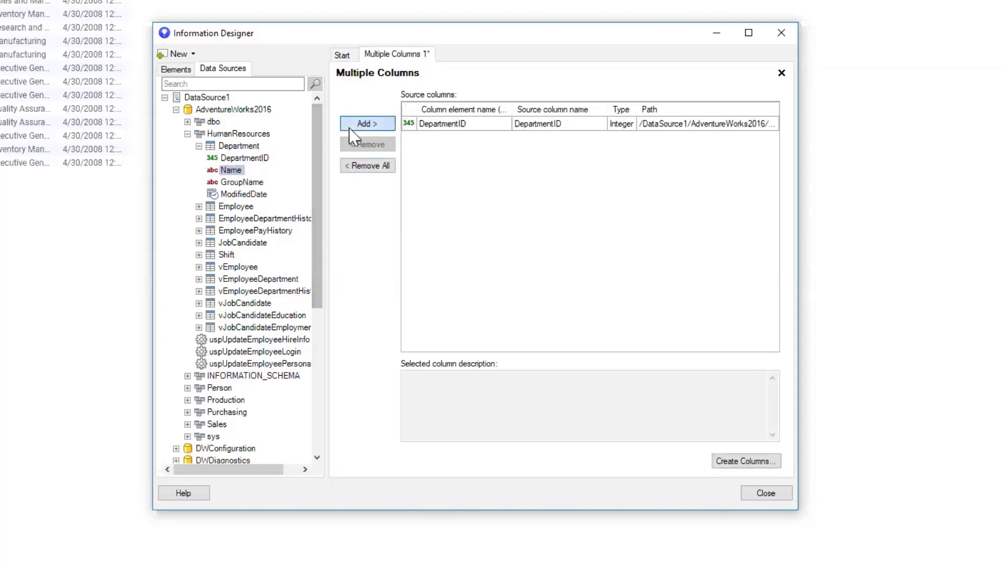
pyautogui.click(247, 182)
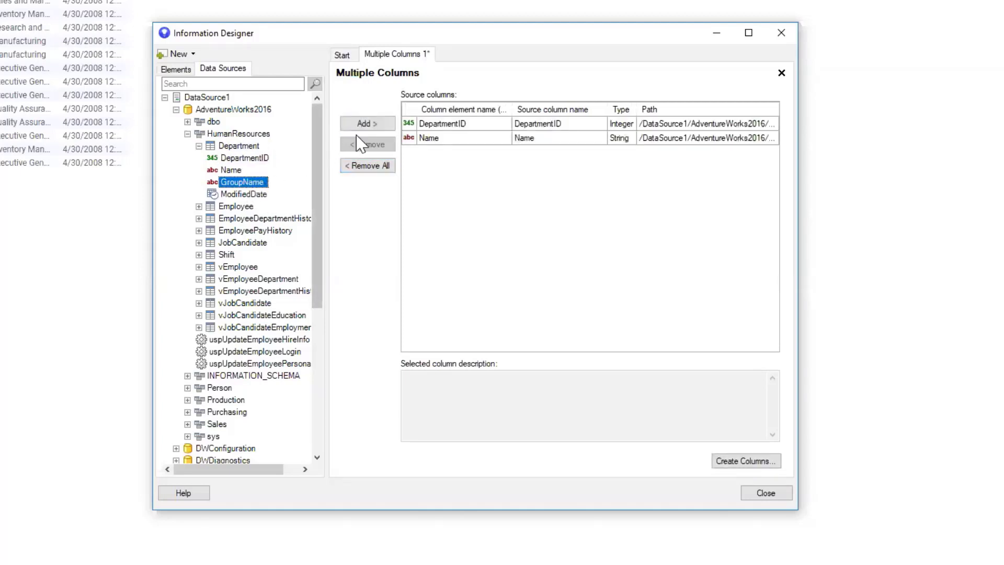
pyautogui.click(364, 124)
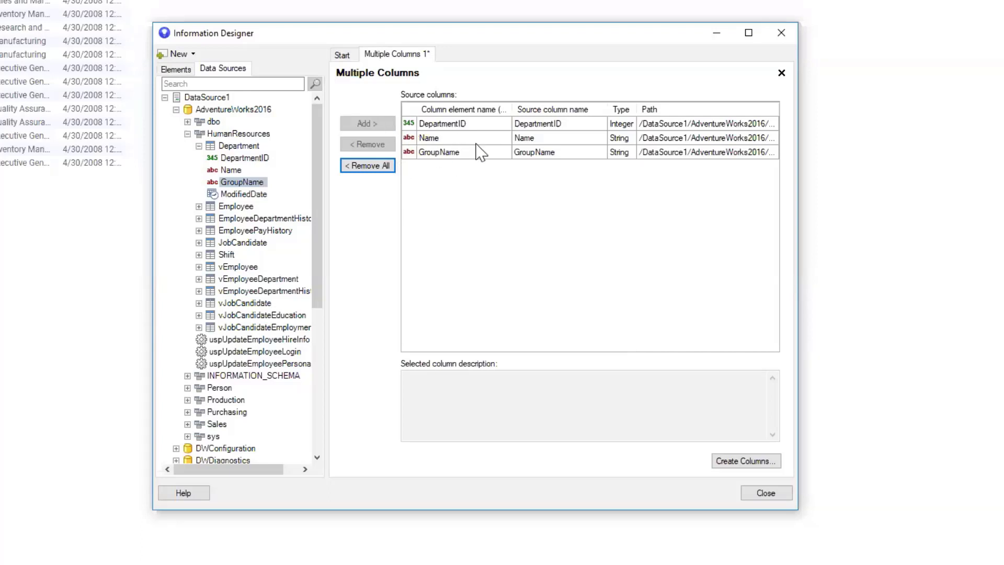
# Create the column elements in the MultipleColumn folder of CreateIL and show that folder's contents among the elements
pyautogui.click(733, 460)
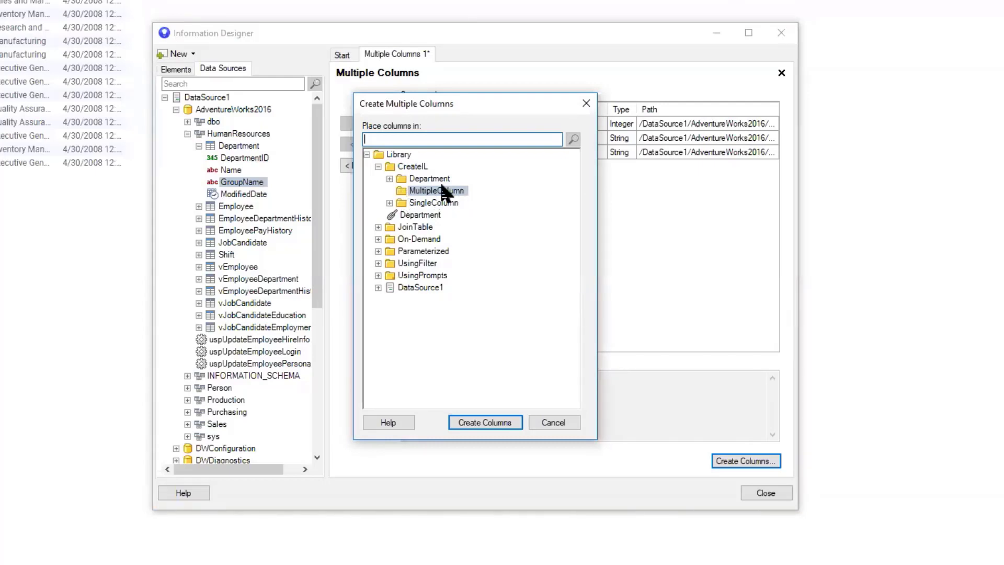
pyautogui.click(478, 420)
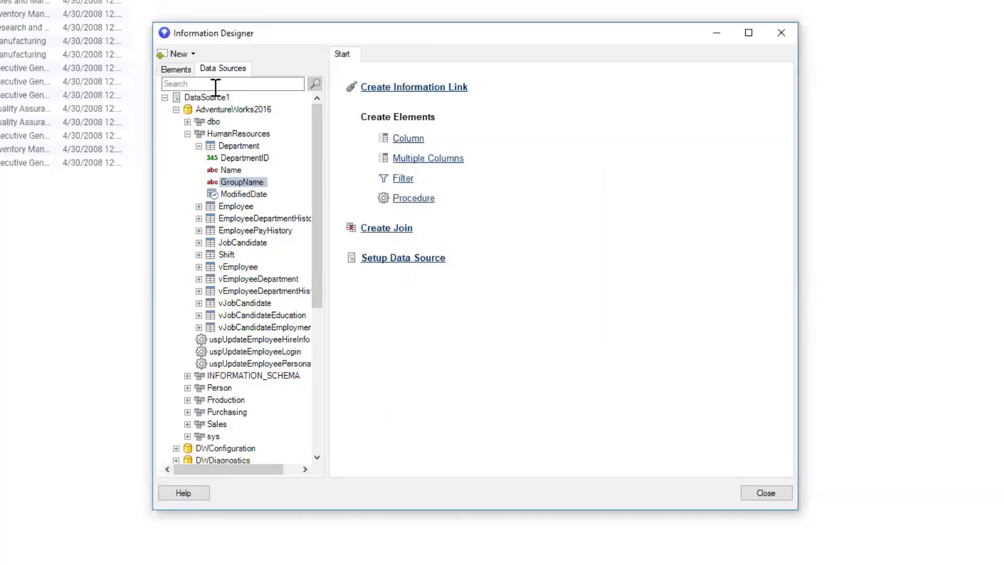
pyautogui.click(173, 69)
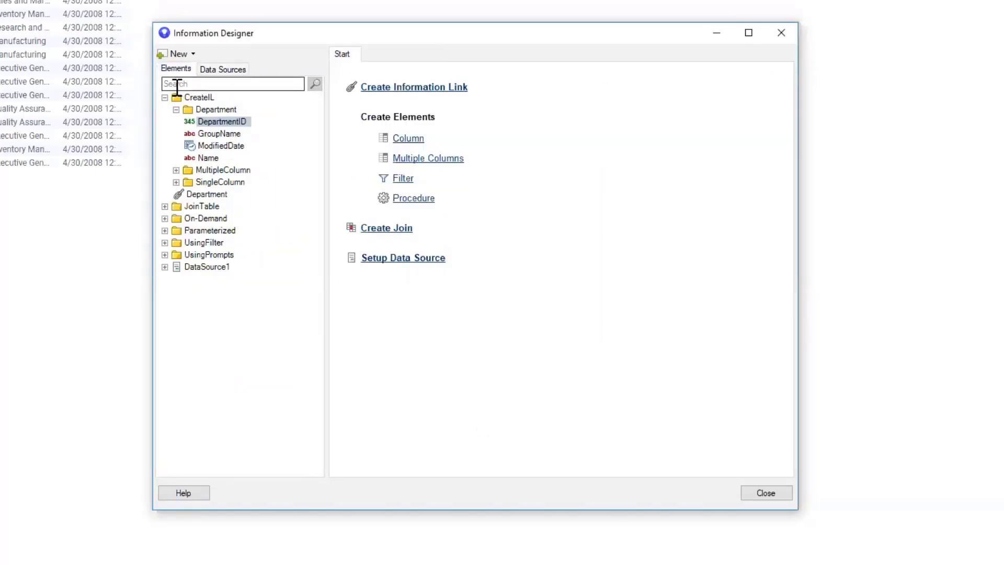
pyautogui.click(176, 110)
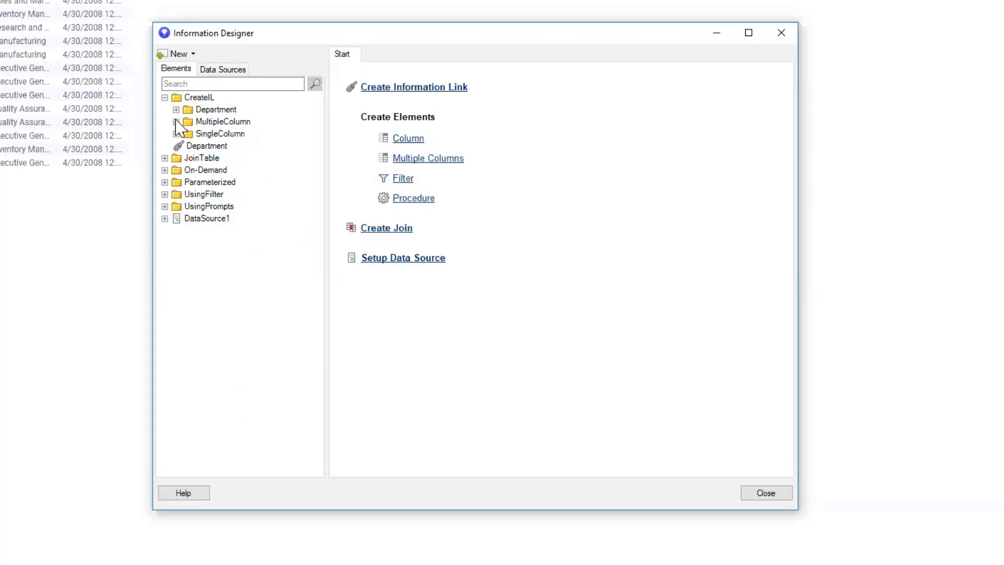
pyautogui.click(176, 122)
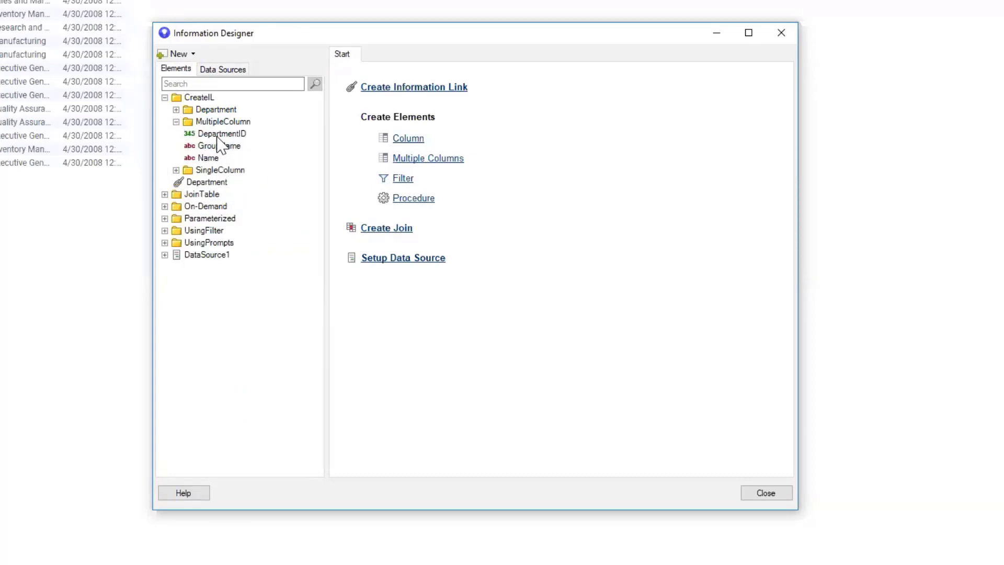
# Start a new information link containing the DepartmentID, GroupName and Name elements from the MultipleColumn folder
pyautogui.click(402, 89)
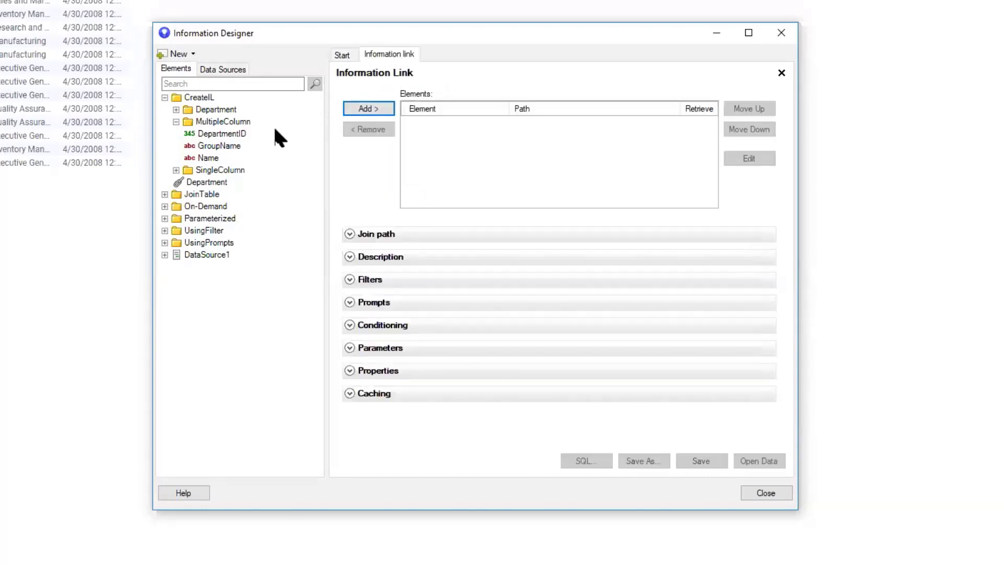
pyautogui.click(236, 133)
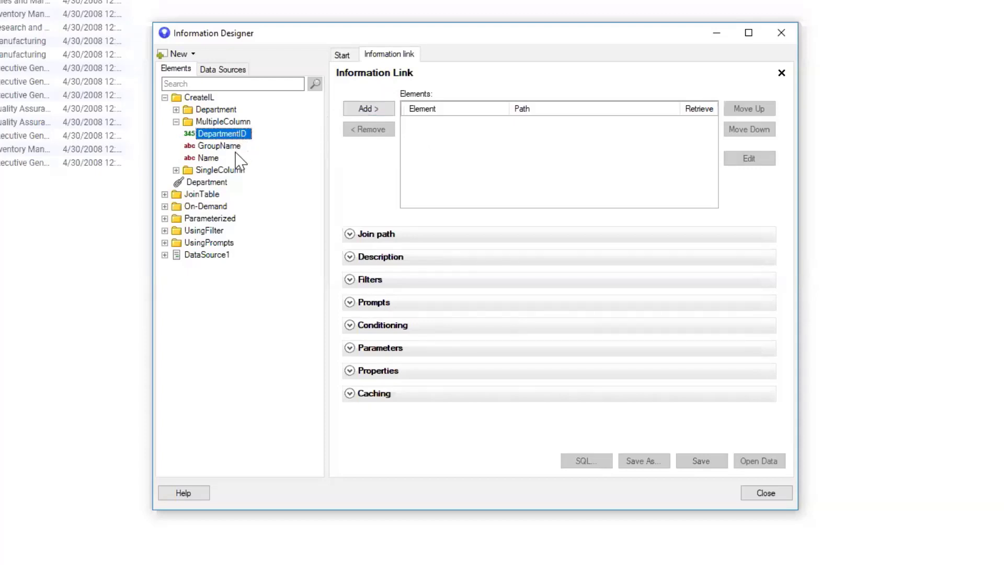
pyautogui.keyDown('shift'); pyautogui.click(235, 155); pyautogui.keyUp('shift')
pyautogui.click(379, 112)
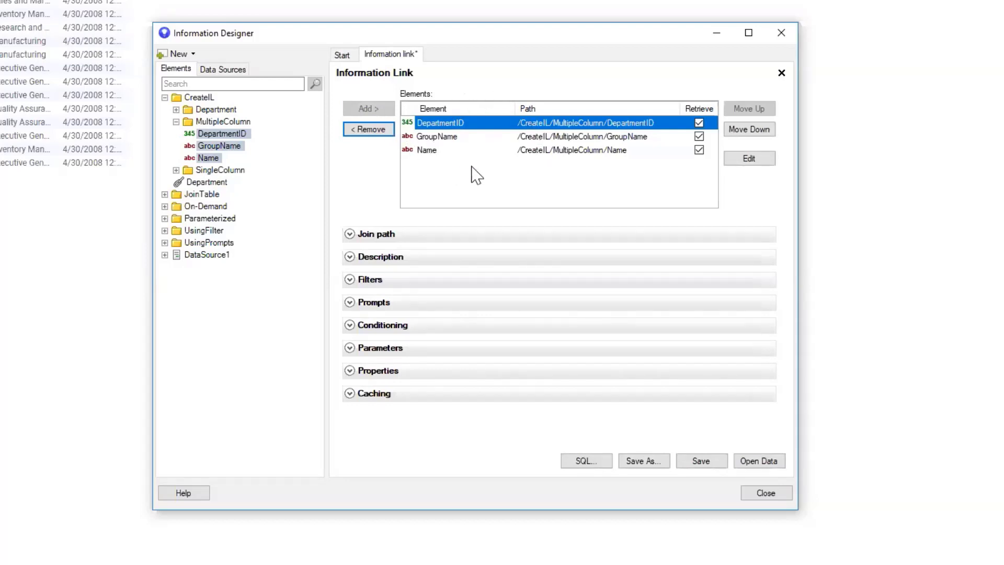
# Save the information link as "Information link1" in the MultipleColumn folder of CreateIL
pyautogui.click(699, 459)
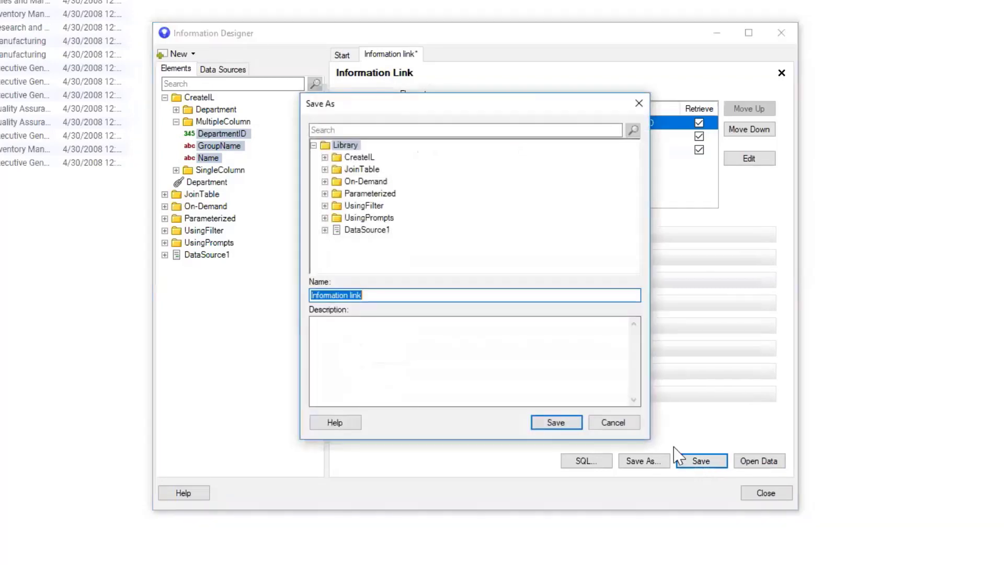
pyautogui.click(324, 158)
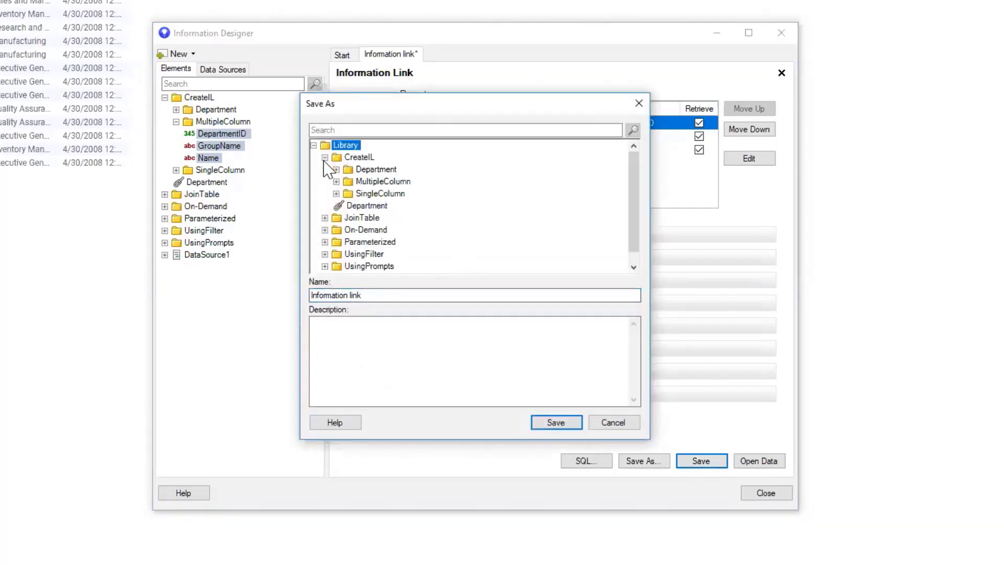
pyautogui.click(347, 180)
pyautogui.click(390, 296)
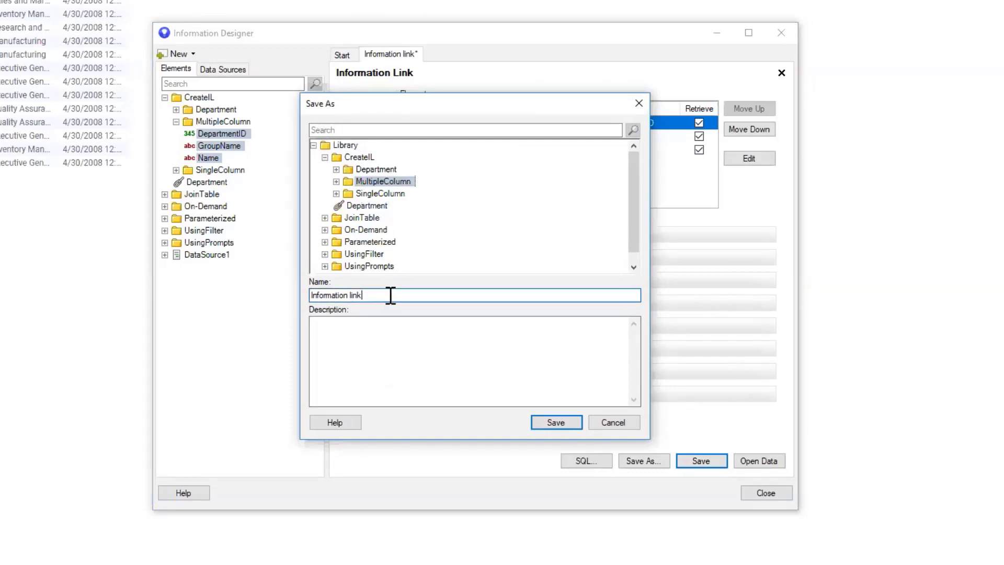
pyautogui.write('1')
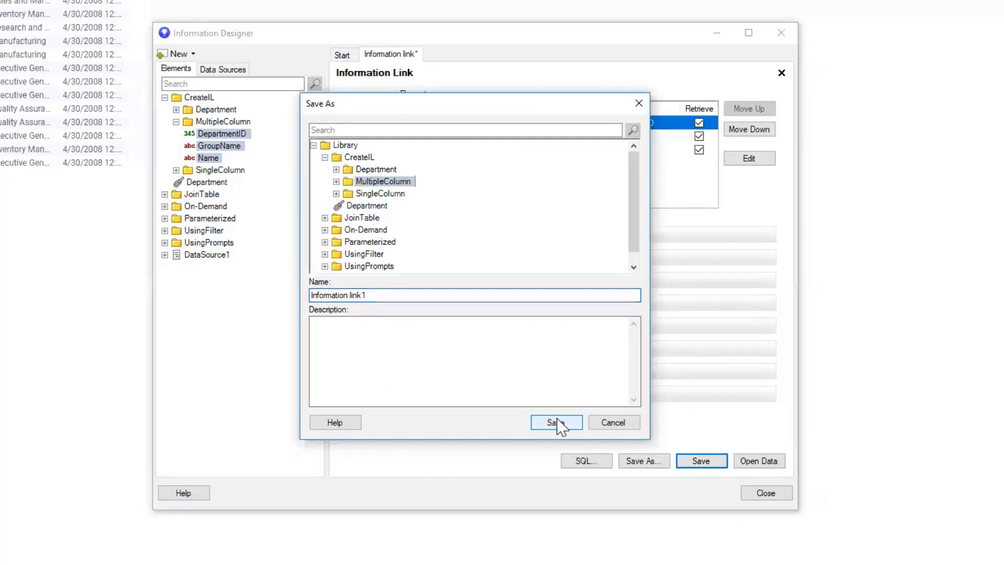
pyautogui.click(562, 421)
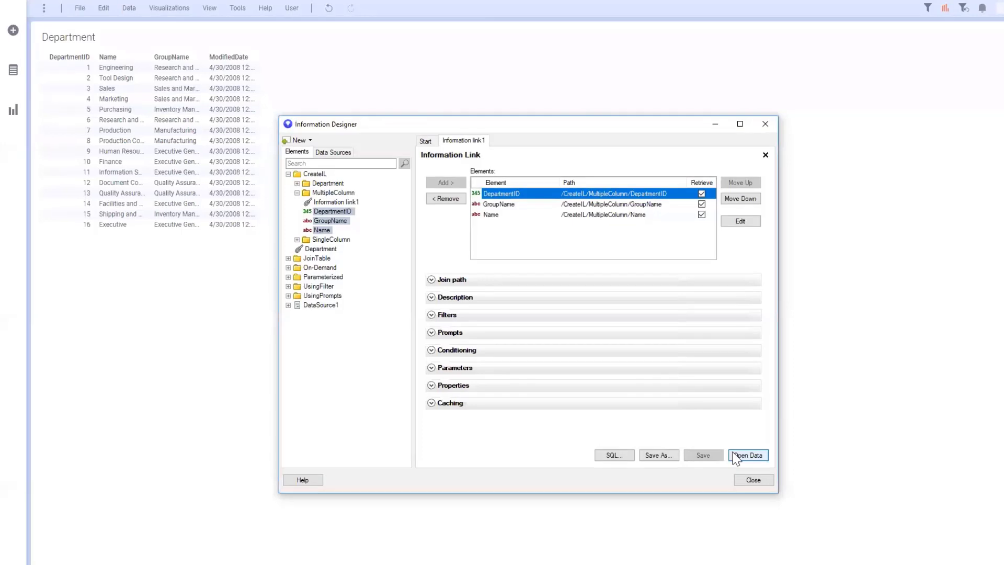
# Open the data of Information link1 without saving Department.dxp, show it in a table visualization, and close the link's editor
pyautogui.click(736, 455)
pyautogui.click(760, 455)
pyautogui.click(750, 458)
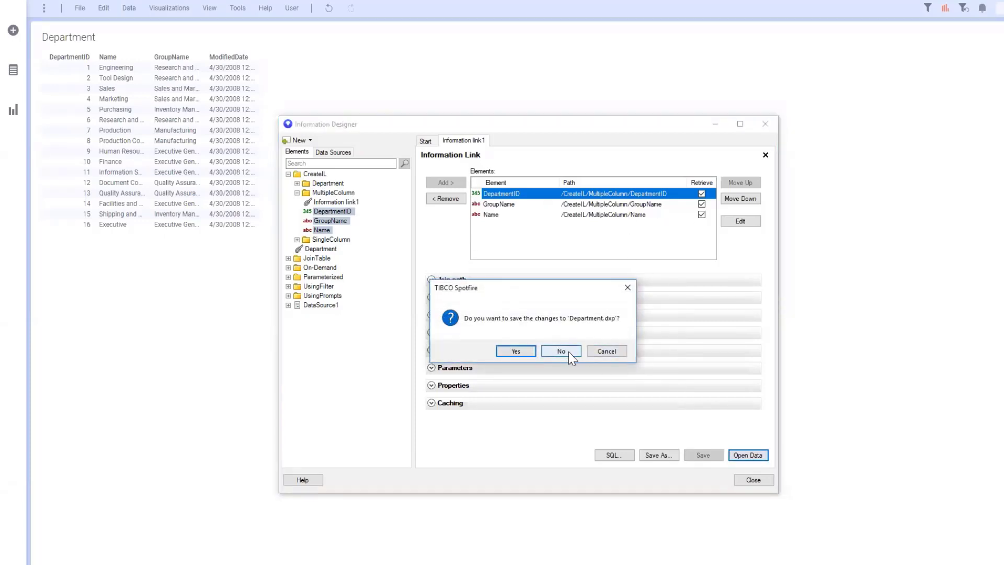
pyautogui.click(569, 352)
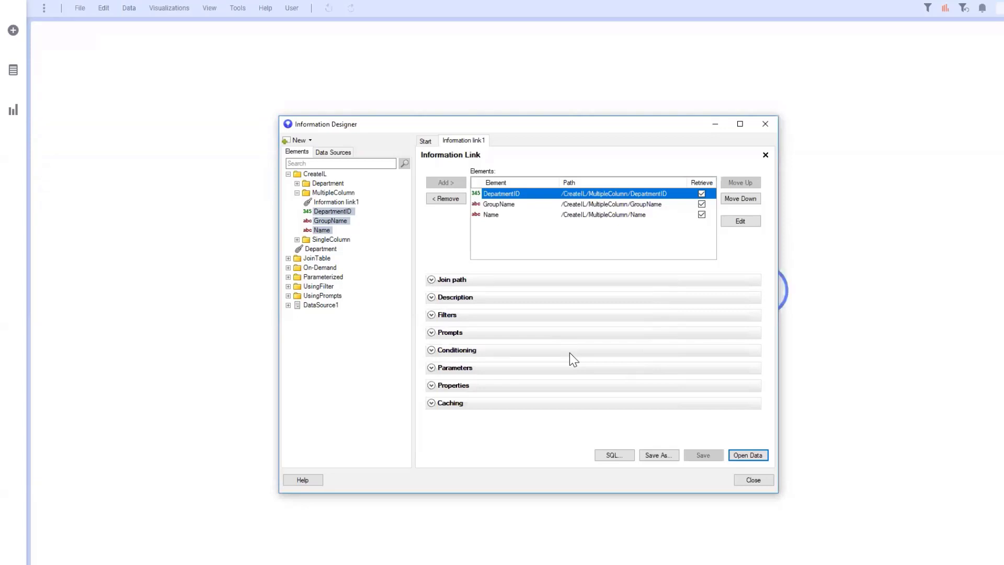
pyautogui.click(13, 110)
pyautogui.click(105, 62)
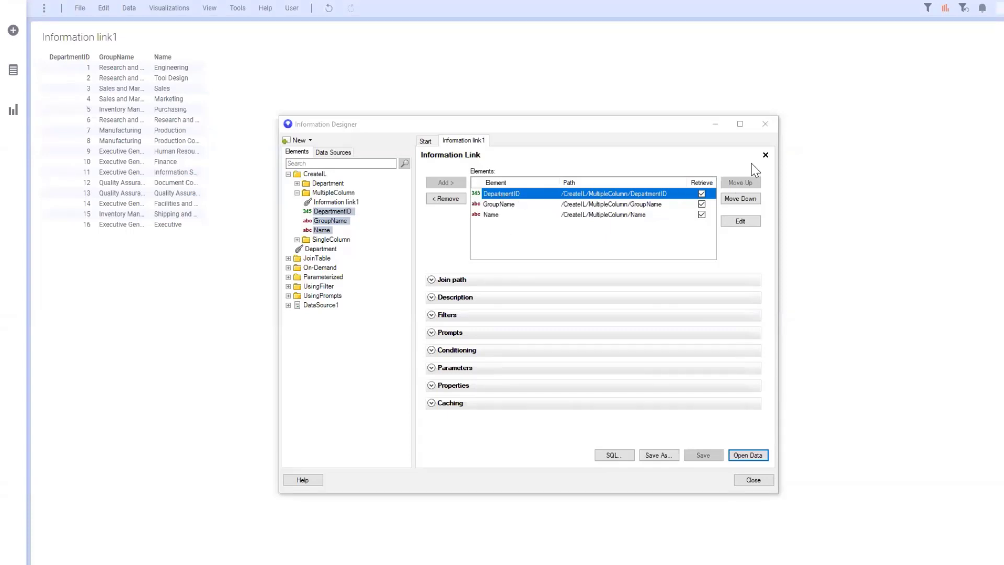
pyautogui.click(764, 155)
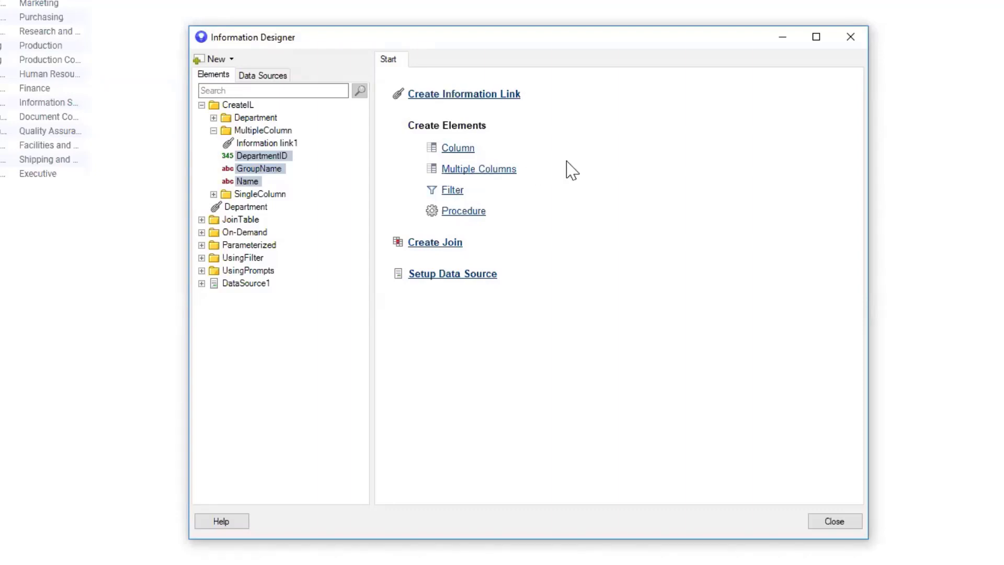
# Start a single column element with DepartmentID from the HumanResources Department table as its source column
pyautogui.click(462, 151)
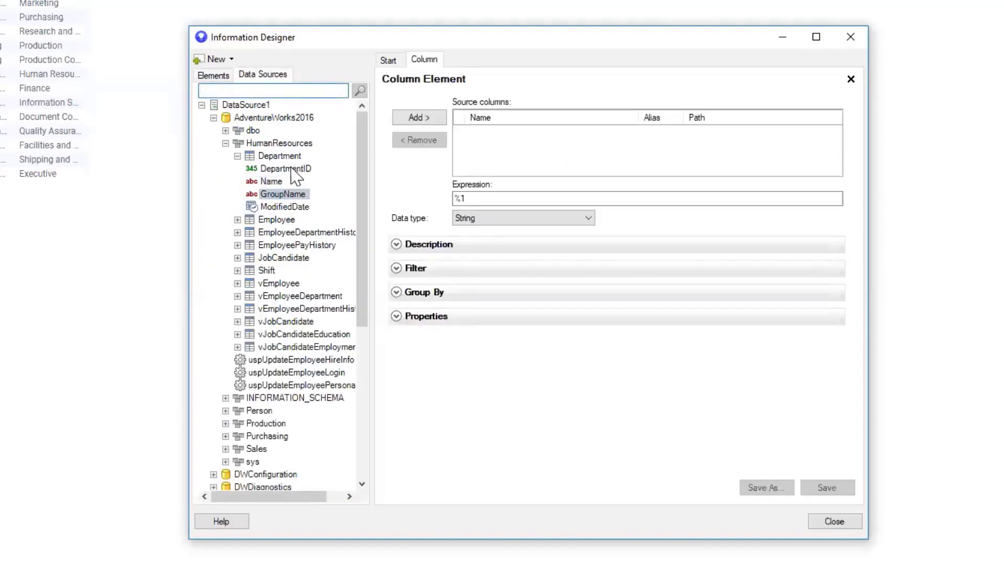
pyautogui.click(292, 169)
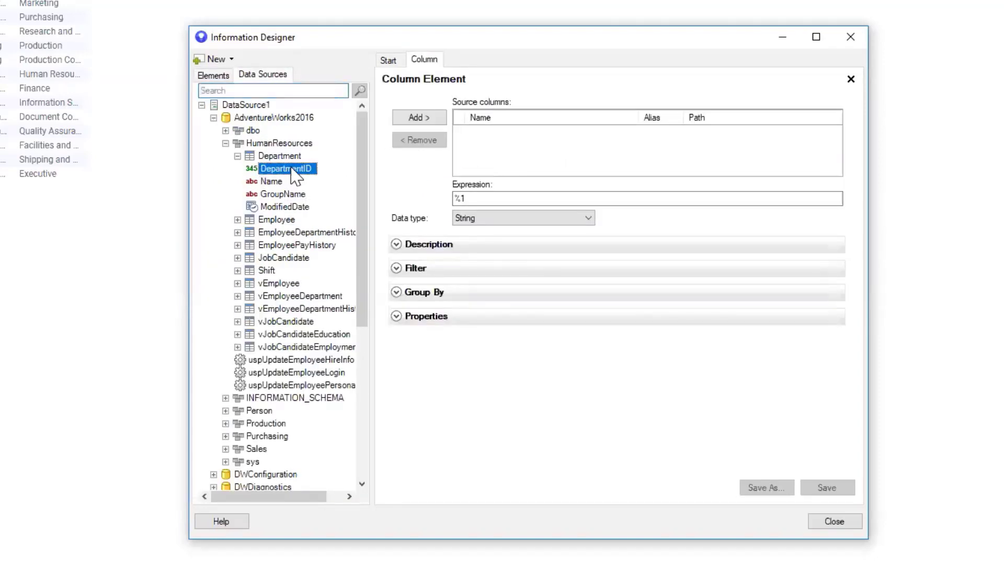
pyautogui.click(429, 120)
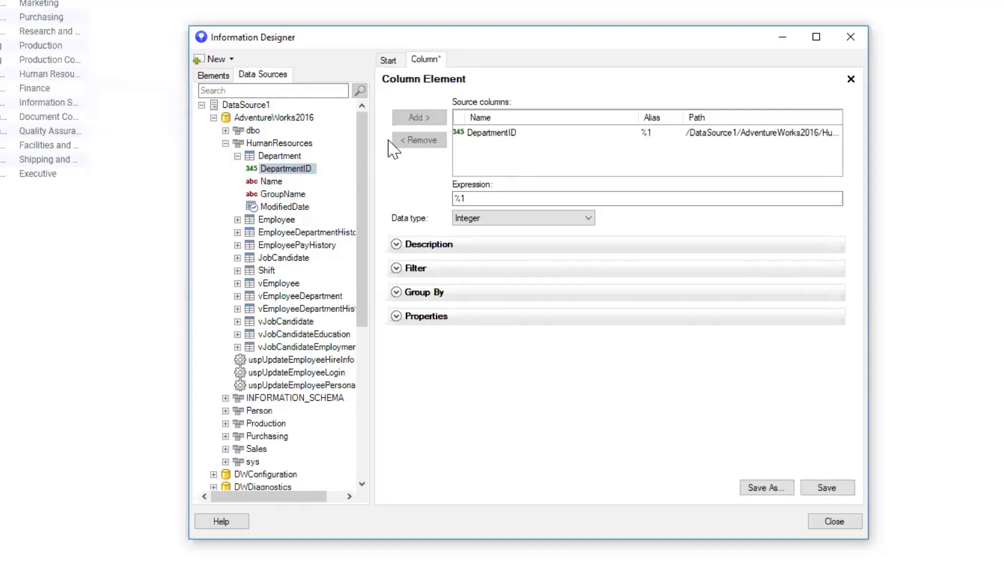
# Save the column element as "DepartmentID" in the SingleColumn folder of CreateIL
pyautogui.click(826, 488)
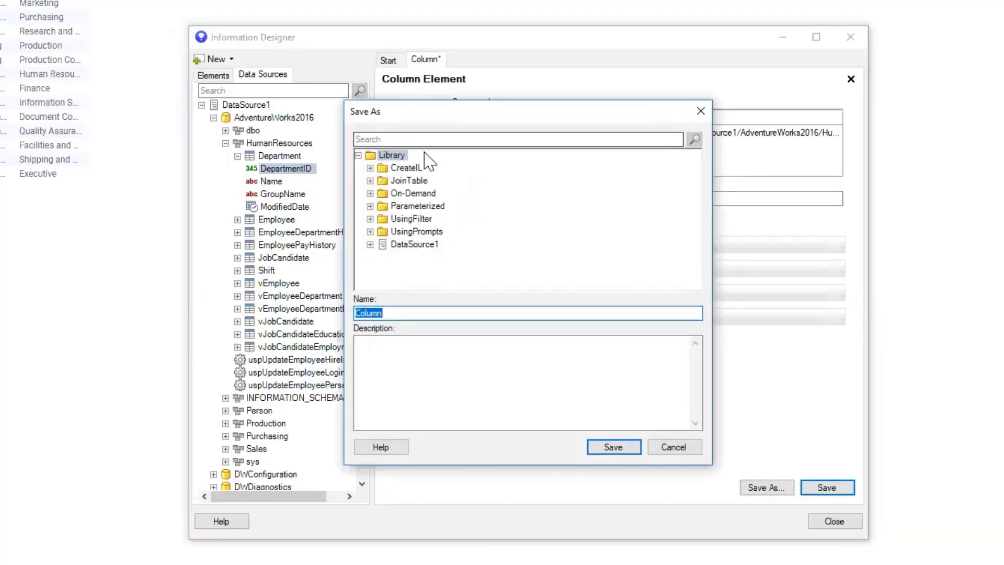
pyautogui.click(370, 168)
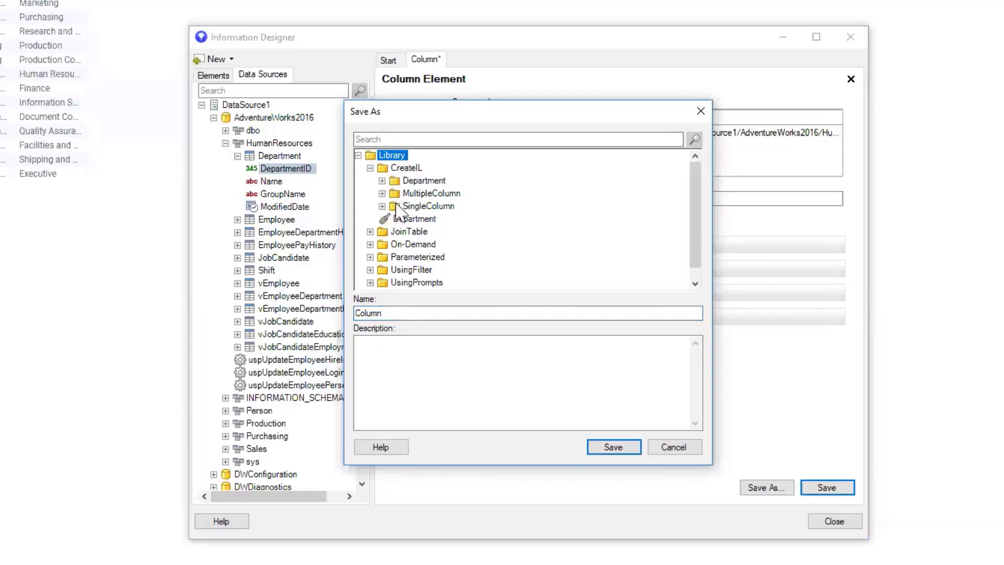
pyautogui.click(395, 207)
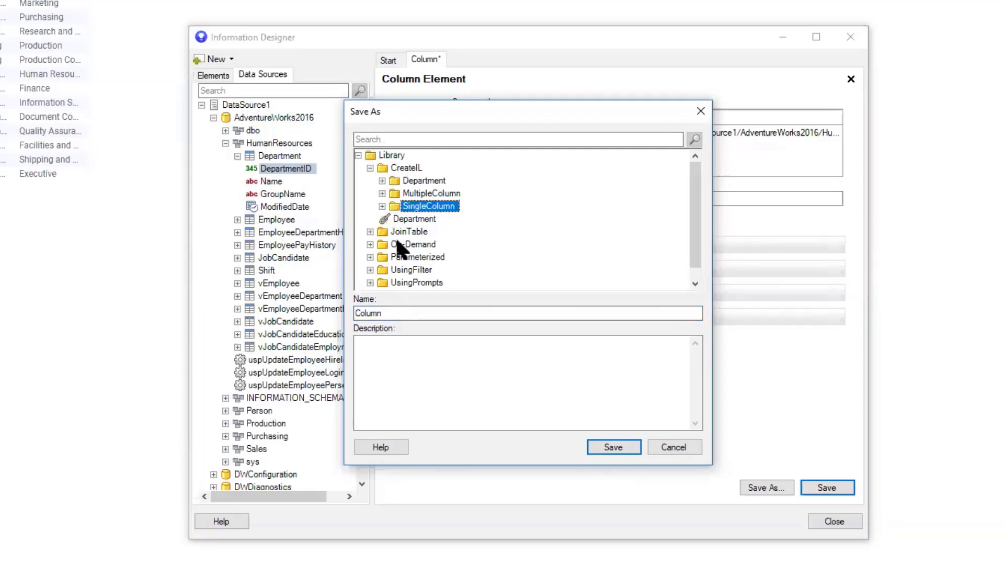
pyautogui.click(393, 313)
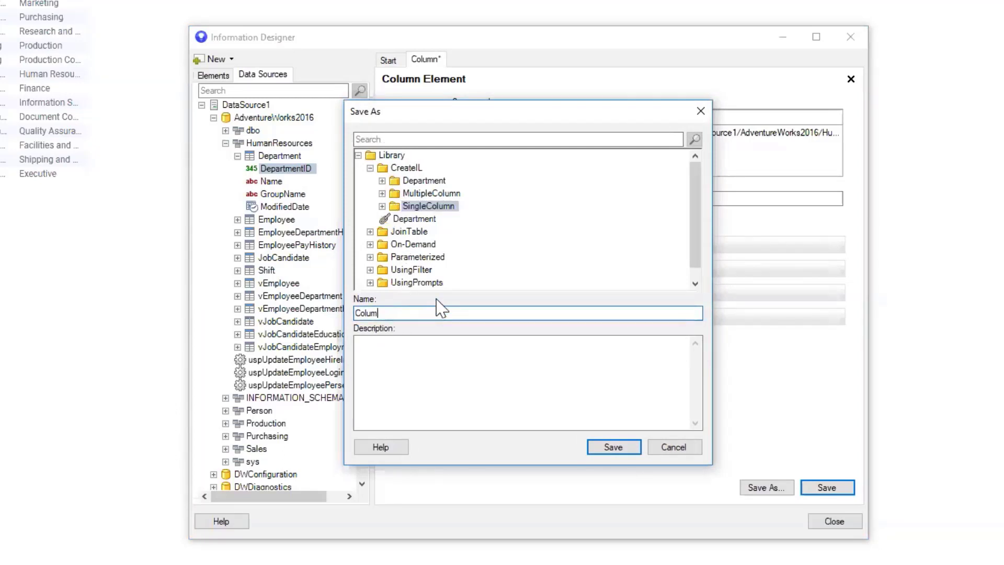
pyautogui.press('BackSpace')
pyautogui.press('BackSpace')
pyautogui.press('BackSpace')
pyautogui.write('DepartmentID')
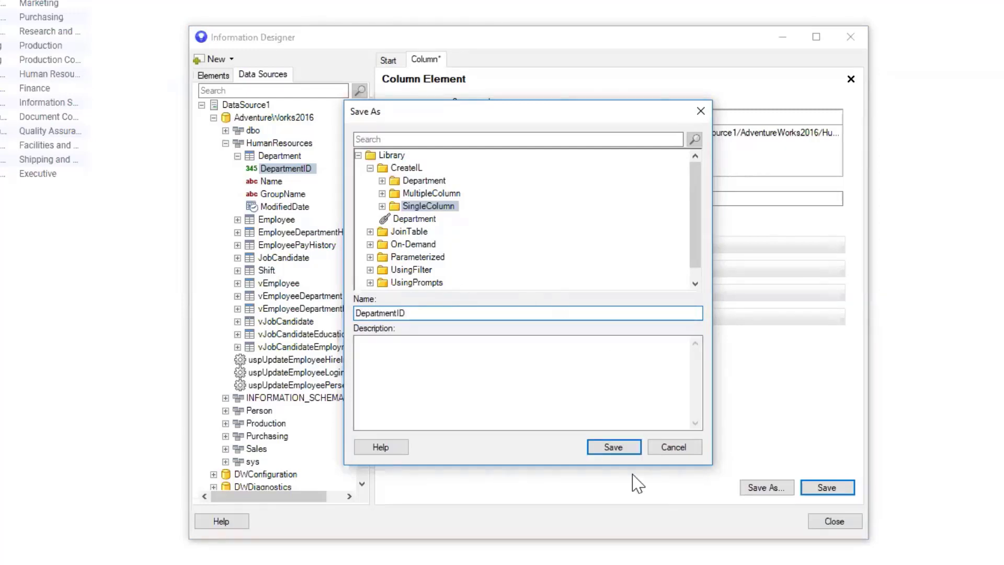
pyautogui.click(613, 448)
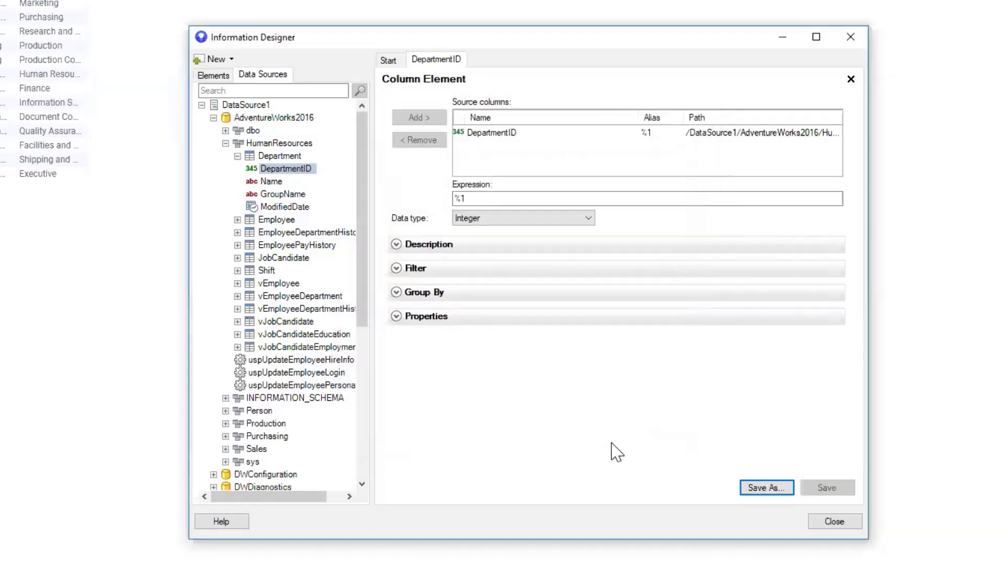
# Start another single column element with Name from the HumanResources Department table as its source column
pyautogui.click(850, 80)
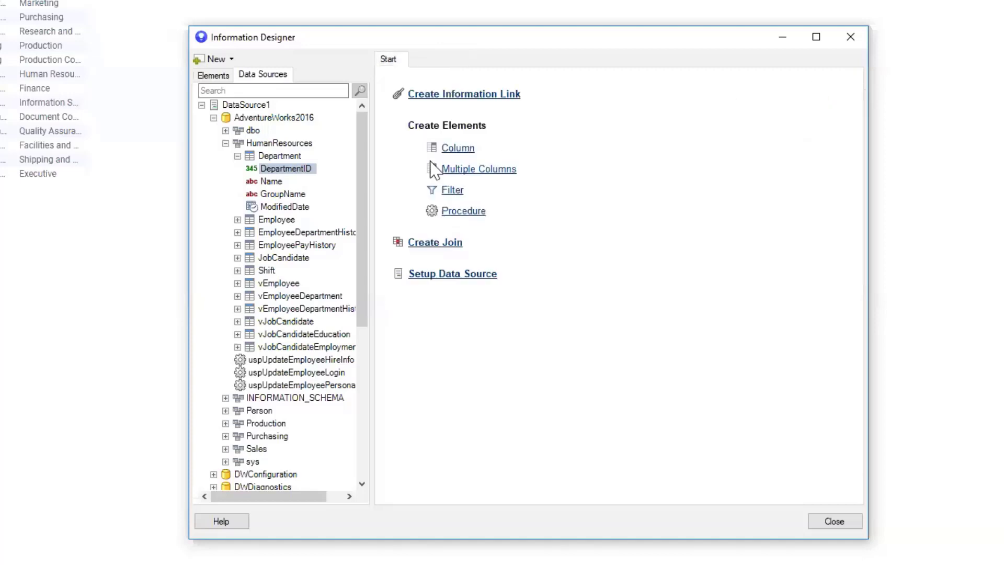
pyautogui.click(451, 149)
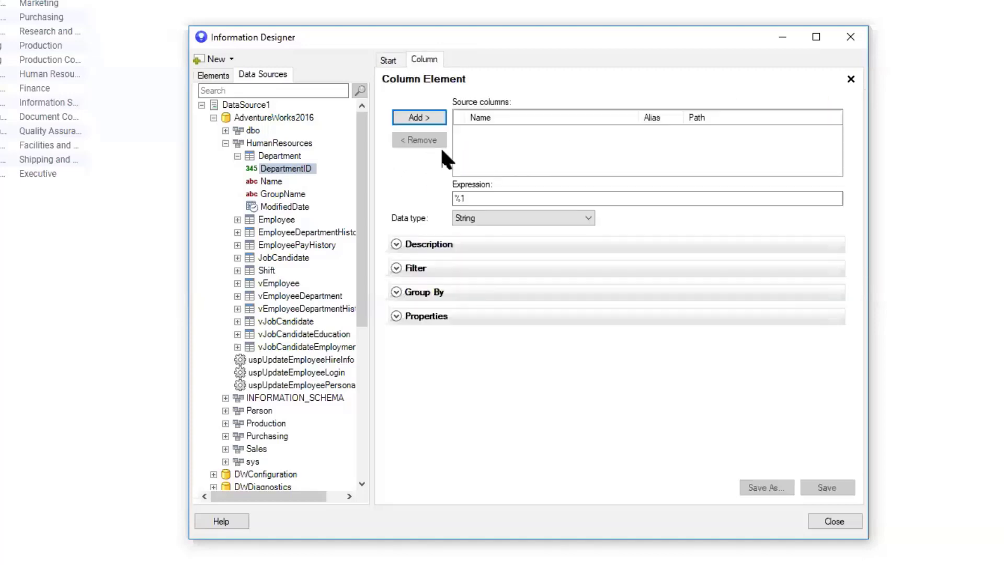
pyautogui.click(283, 181)
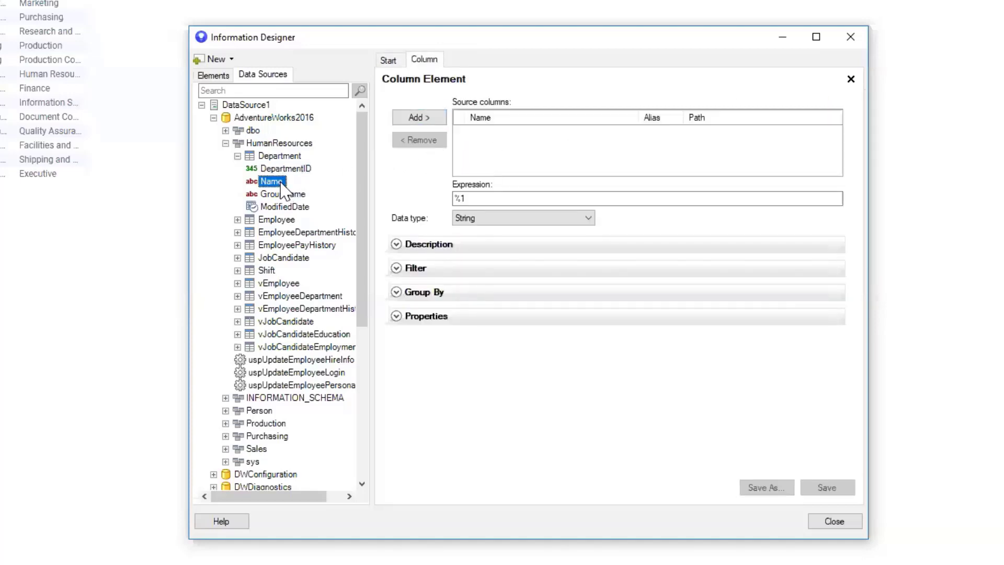
pyautogui.click(420, 119)
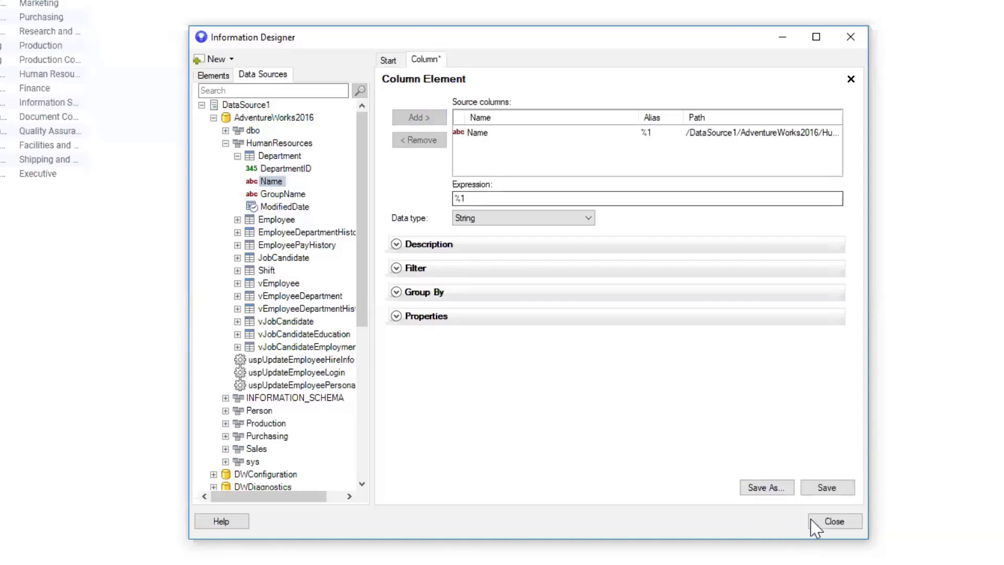
# Save the column element as "DepartmentName" in the SingleColumn folder of CreateIL and close its editor
pyautogui.click(825, 488)
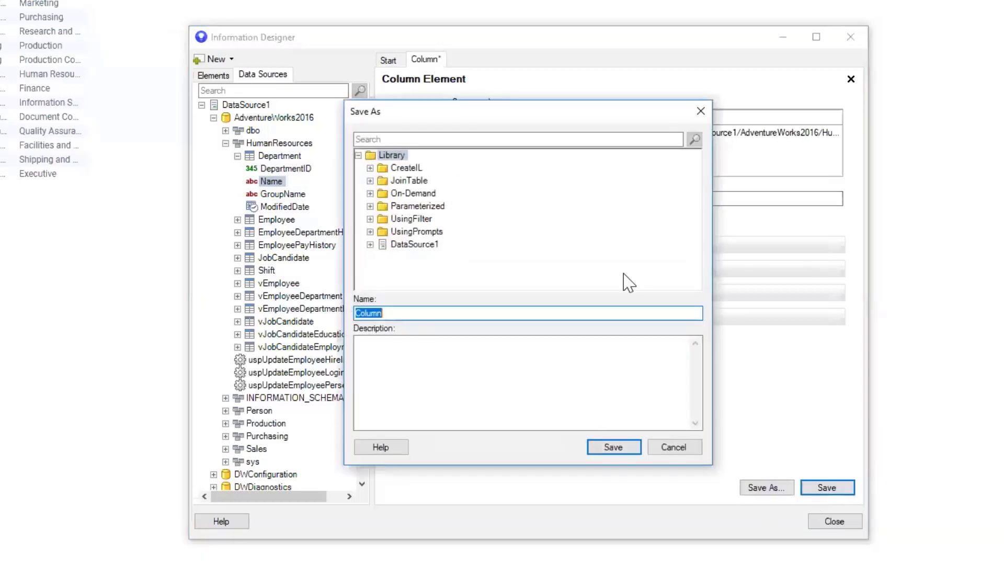
pyautogui.click(370, 168)
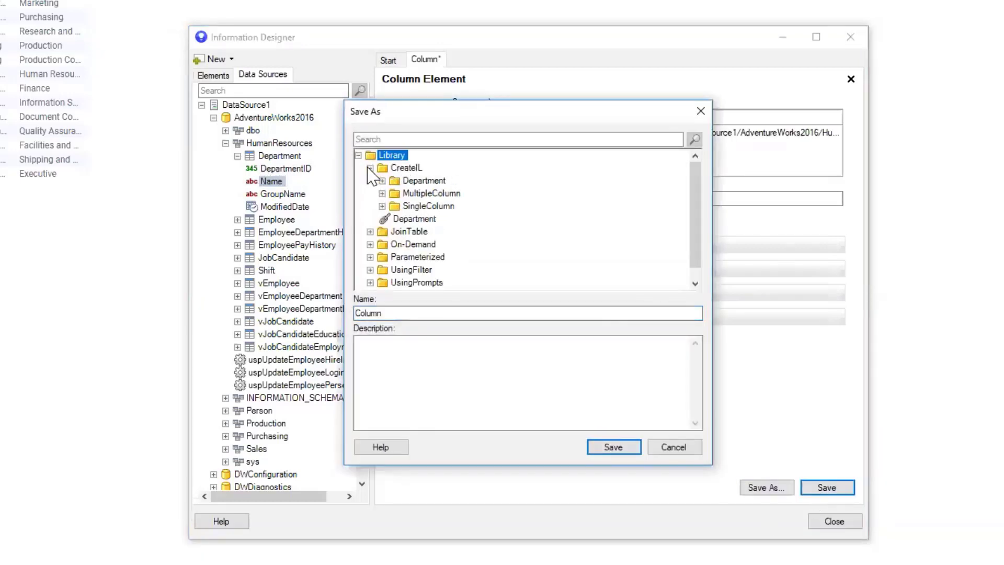
pyautogui.click(393, 207)
pyautogui.moveTo(391, 313); pyautogui.dragTo(358, 313)
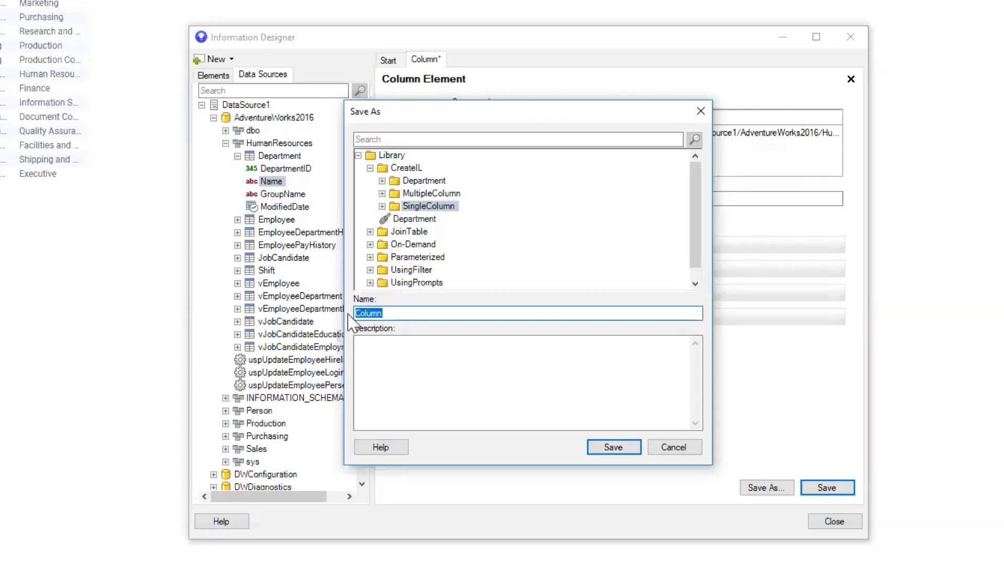
pyautogui.write('DepartmentName')
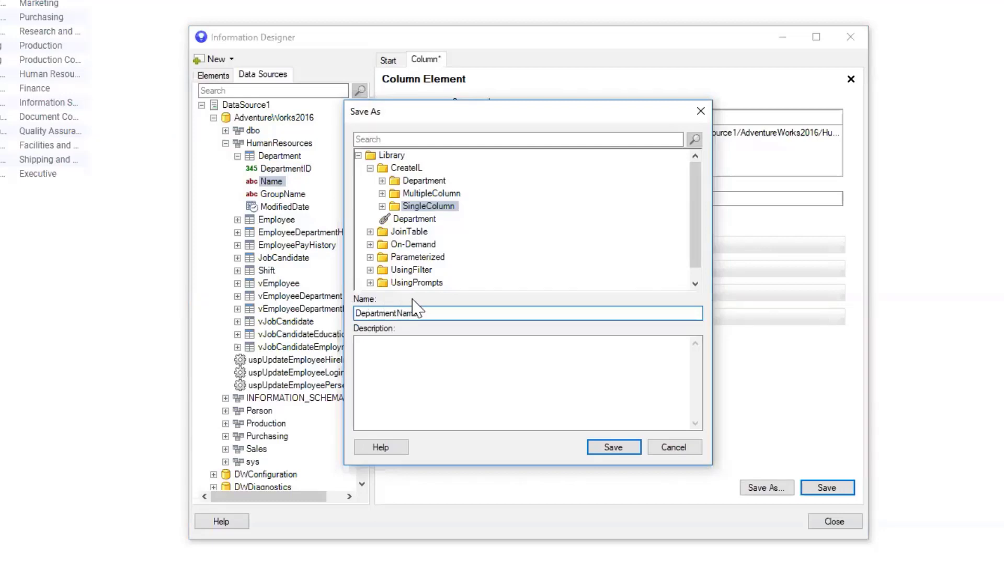
pyautogui.click(628, 447)
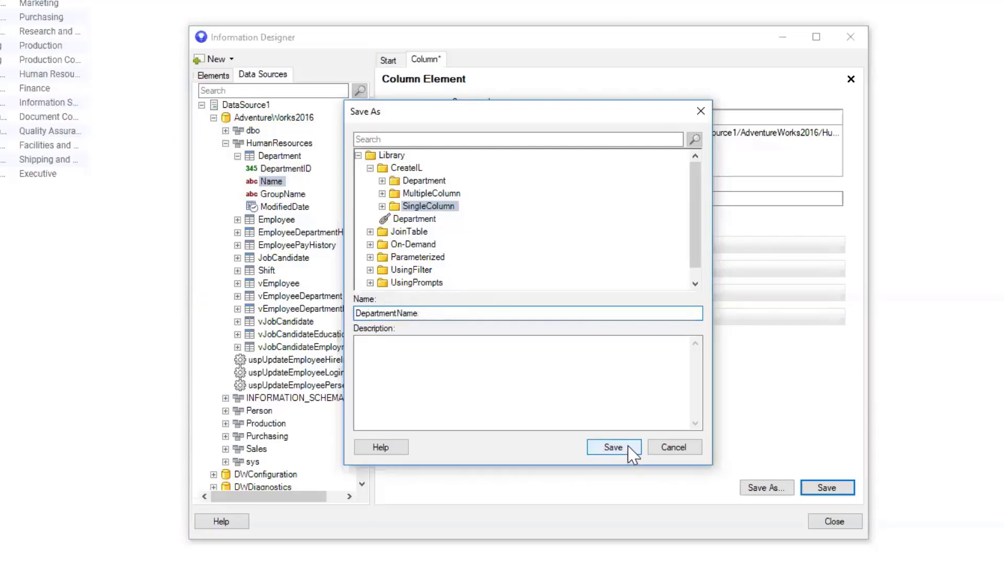
pyautogui.click(851, 80)
# Start an information link containing the DepartmentID and DepartmentName elements from the SingleColumn folder of CreateIL
pyautogui.click(491, 99)
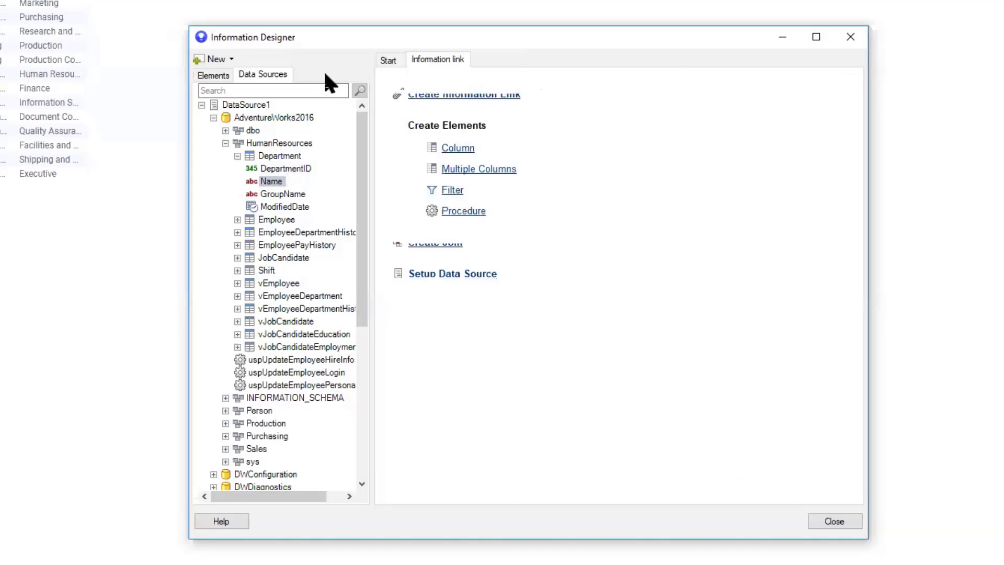
pyautogui.click(212, 75)
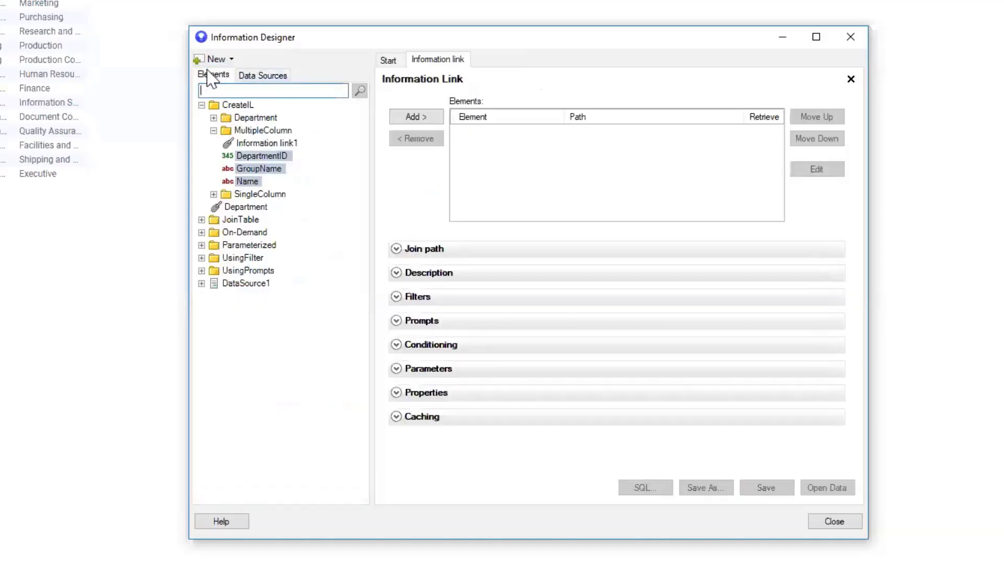
pyautogui.click(214, 130)
pyautogui.click(213, 143)
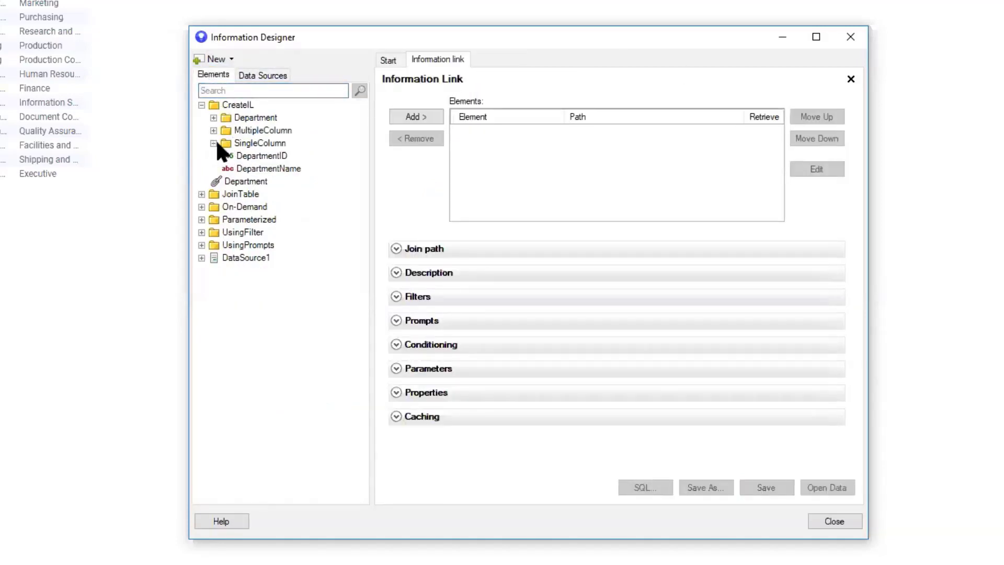
pyautogui.click(242, 156)
pyautogui.keyDown('shift'); pyautogui.click(269, 168); pyautogui.keyUp('shift')
pyautogui.click(413, 117)
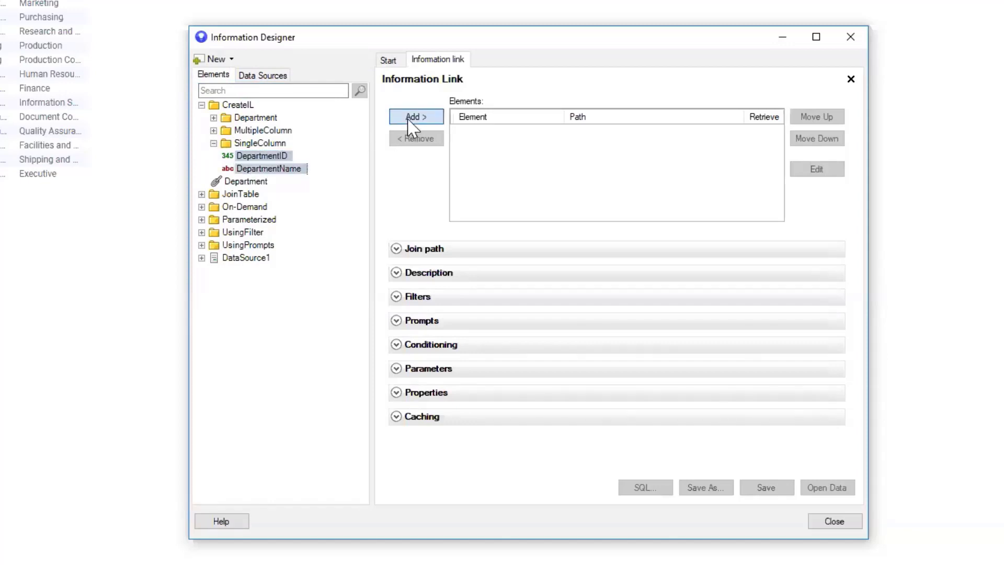
# Open the link's data without saving Information link1.dxp, and close the link's editor without saving the link
pyautogui.click(831, 486)
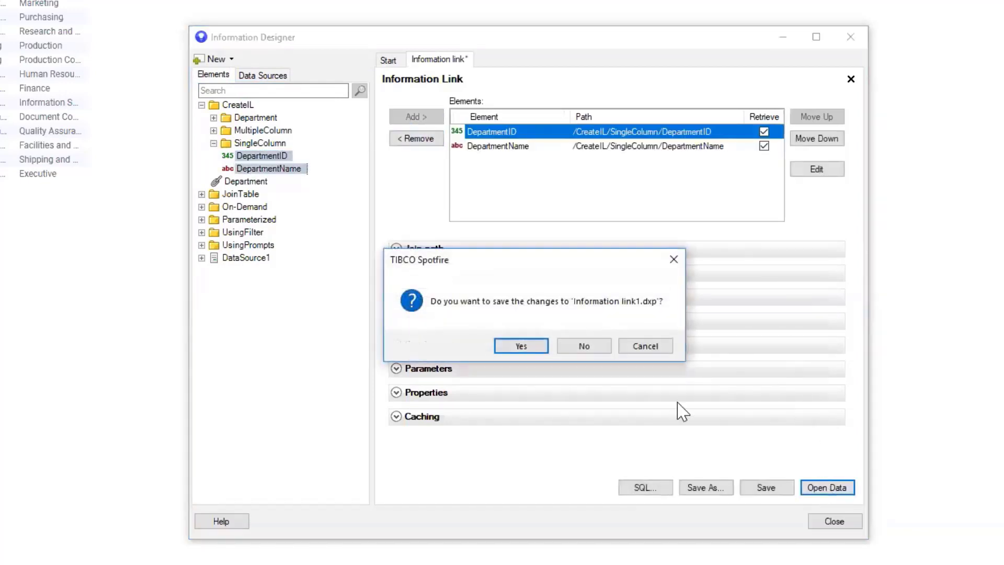
pyautogui.click(569, 345)
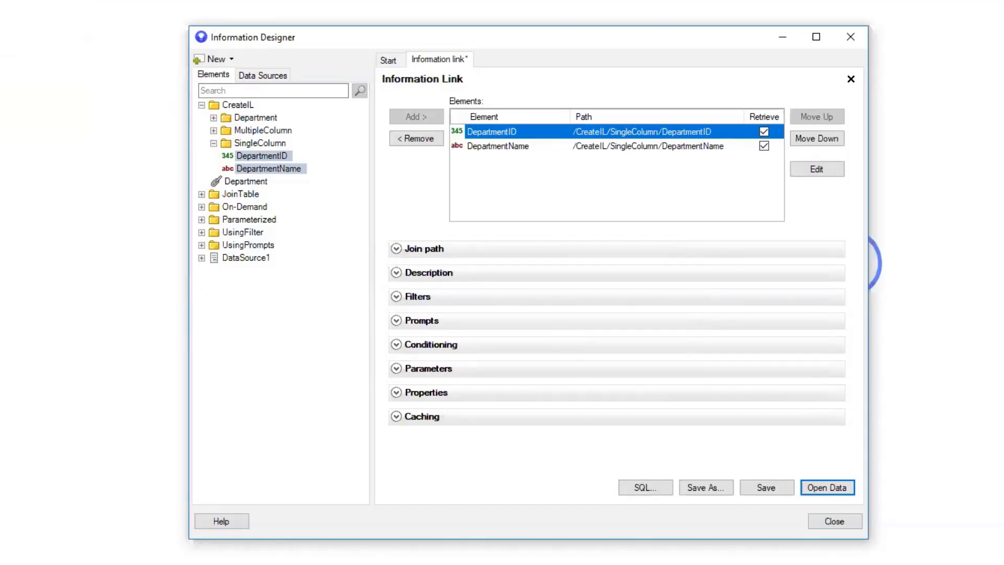
pyautogui.click(787, 38)
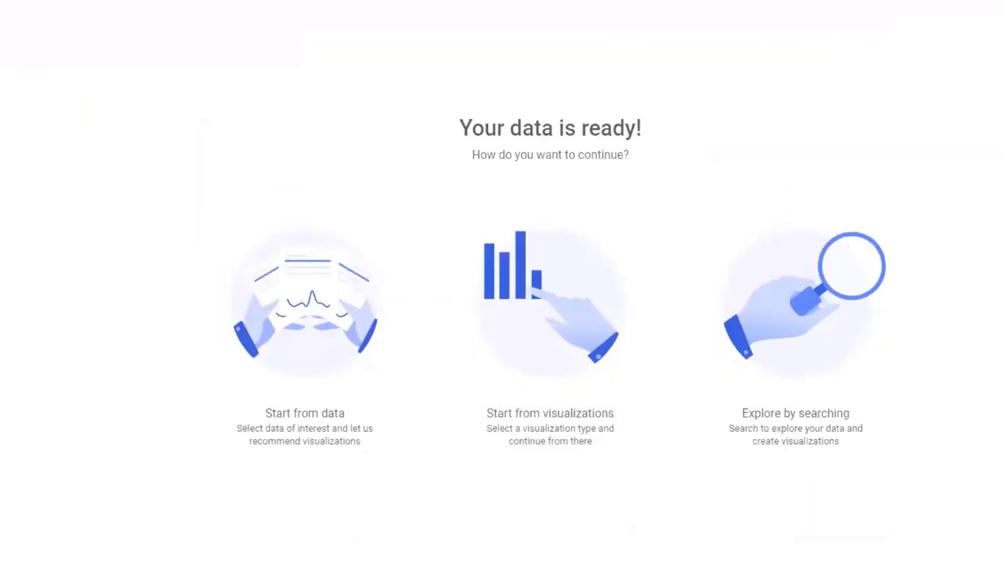
pyautogui.click(108, 86)
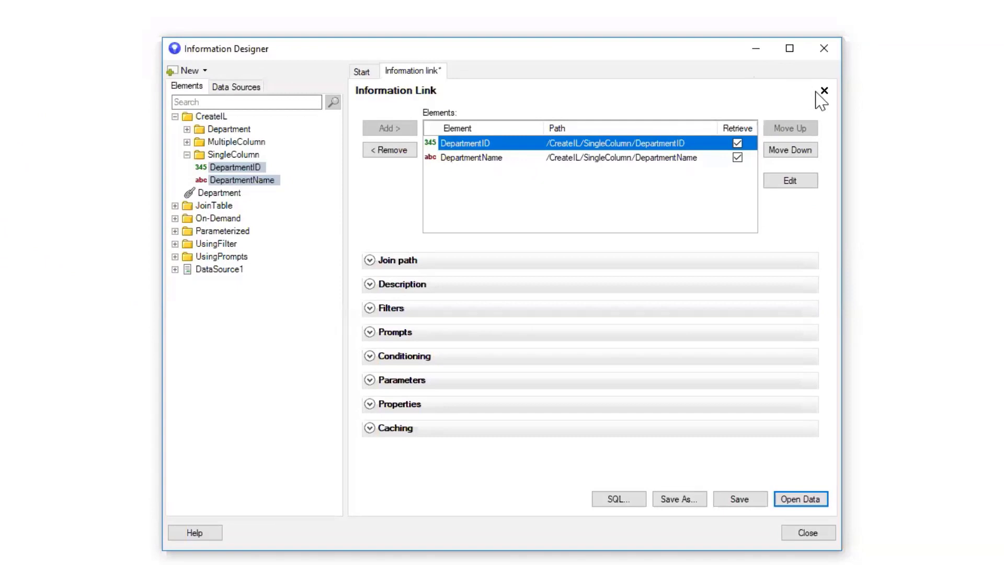
pyautogui.click(823, 92)
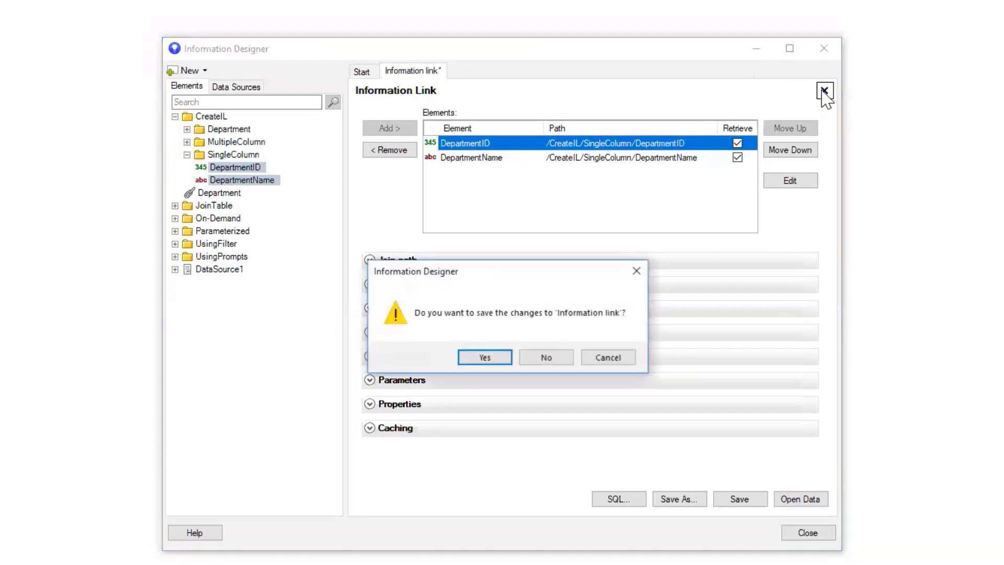
pyautogui.click(547, 357)
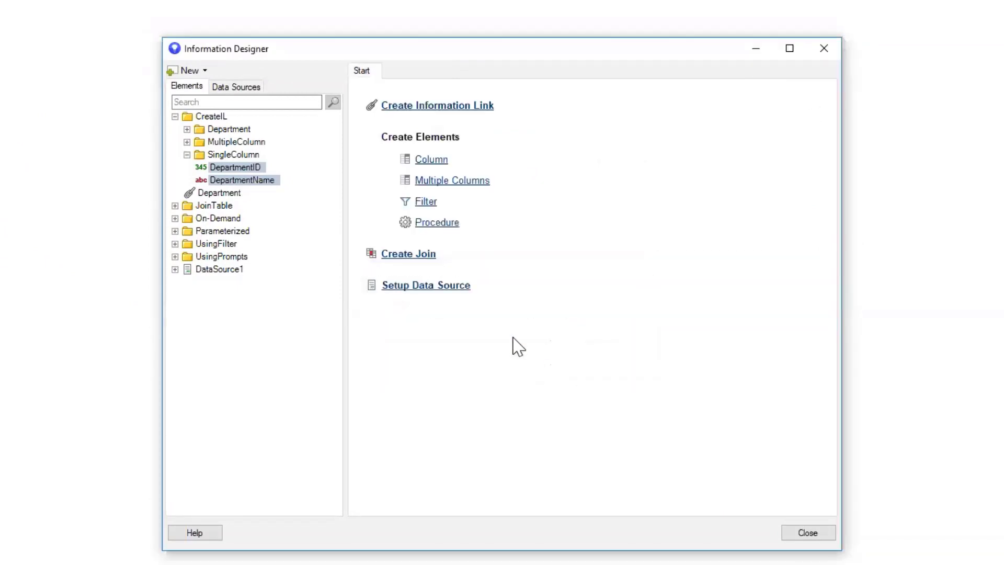
# Collapse the CreateIL folder and examine the column elements in JoinTable's Employee and EmployeePayHistory folders
pyautogui.click(186, 155)
pyautogui.click(174, 116)
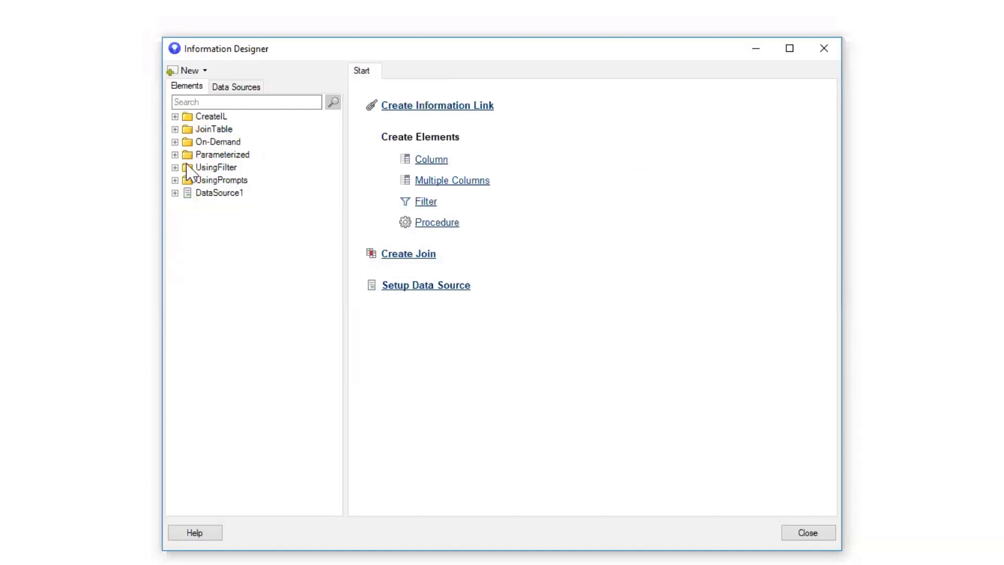
pyautogui.click(176, 129)
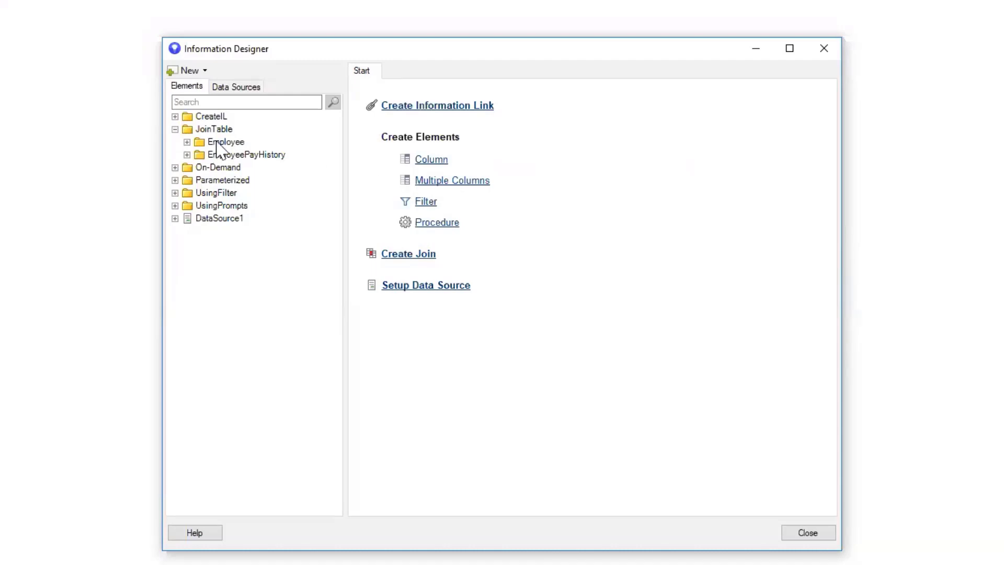
pyautogui.click(187, 141)
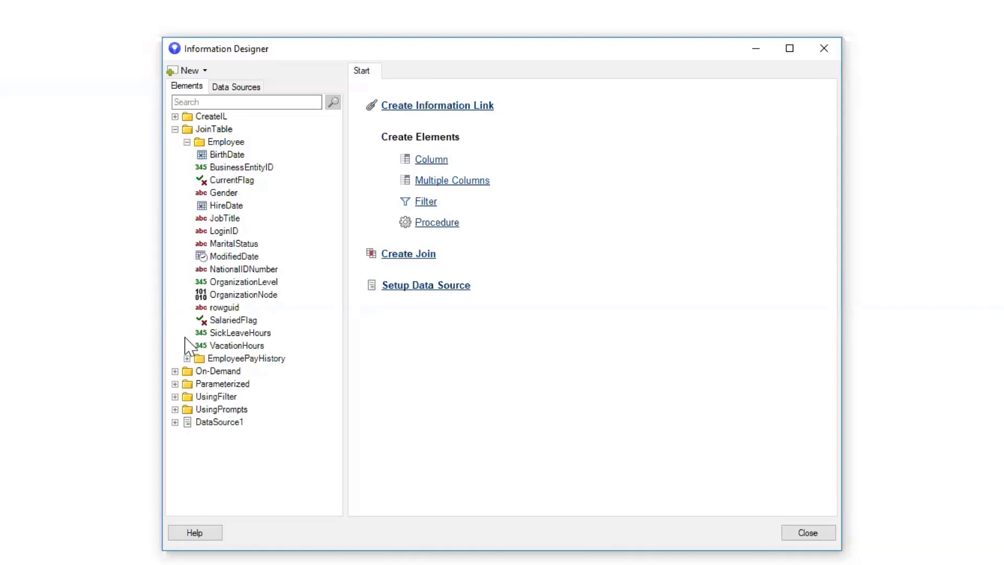
pyautogui.click(186, 359)
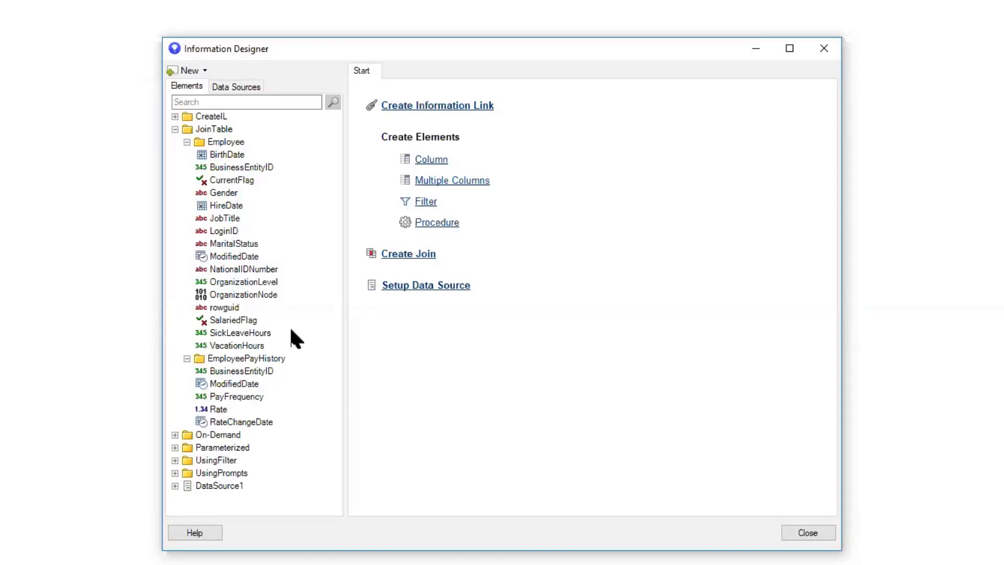
# Start an information link with all elements of the Employee folder plus PayFrequency and Rate from EmployeePayHistory
pyautogui.click(426, 105)
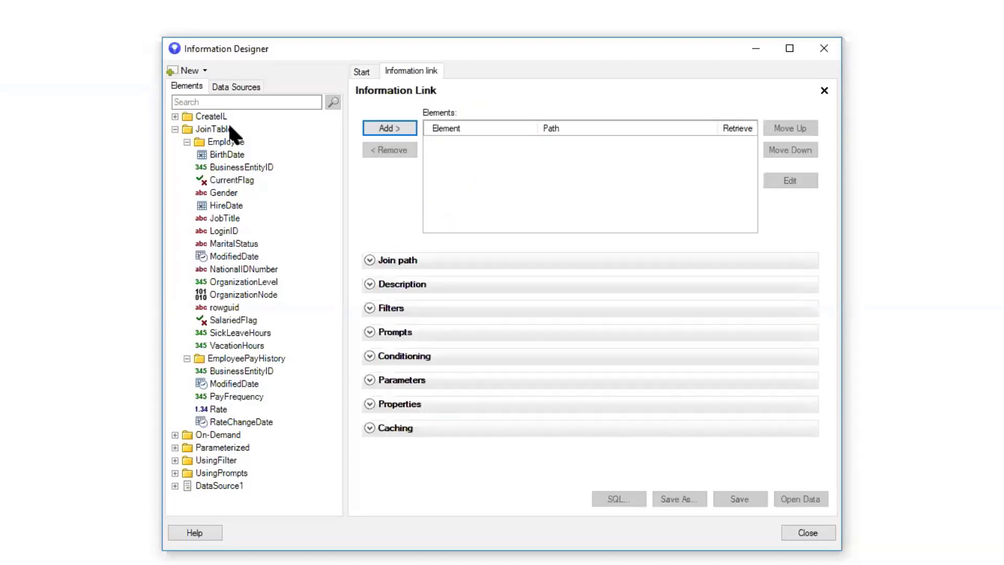
pyautogui.click(228, 142)
pyautogui.click(370, 132)
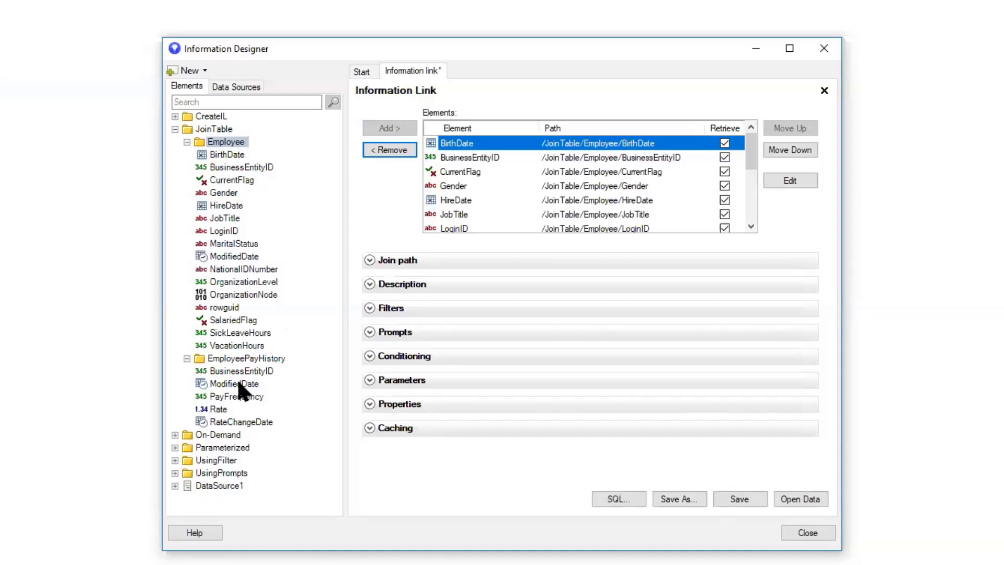
pyautogui.click(234, 396)
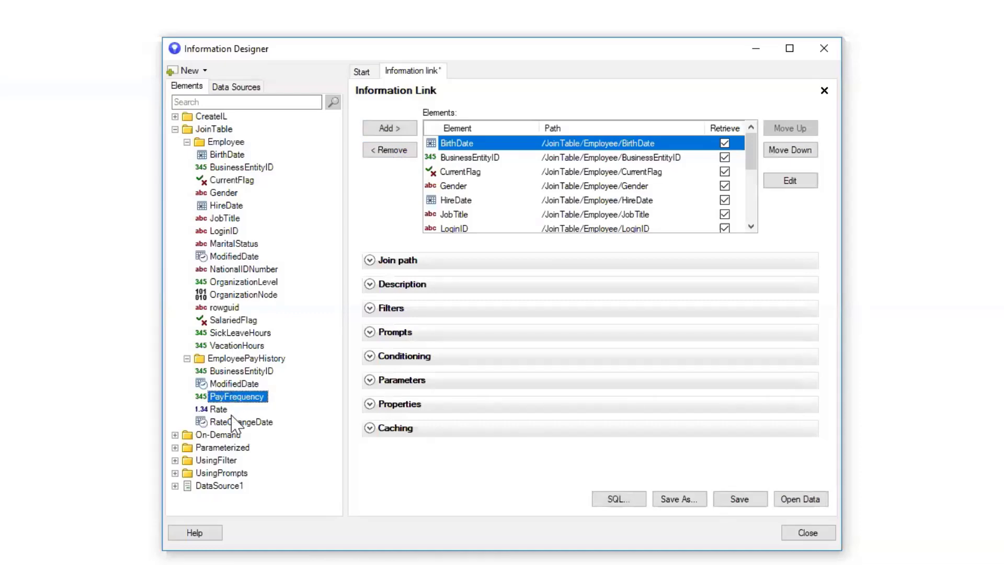
pyautogui.keyDown('ctrl'); pyautogui.click(231, 410); pyautogui.keyUp('ctrl')
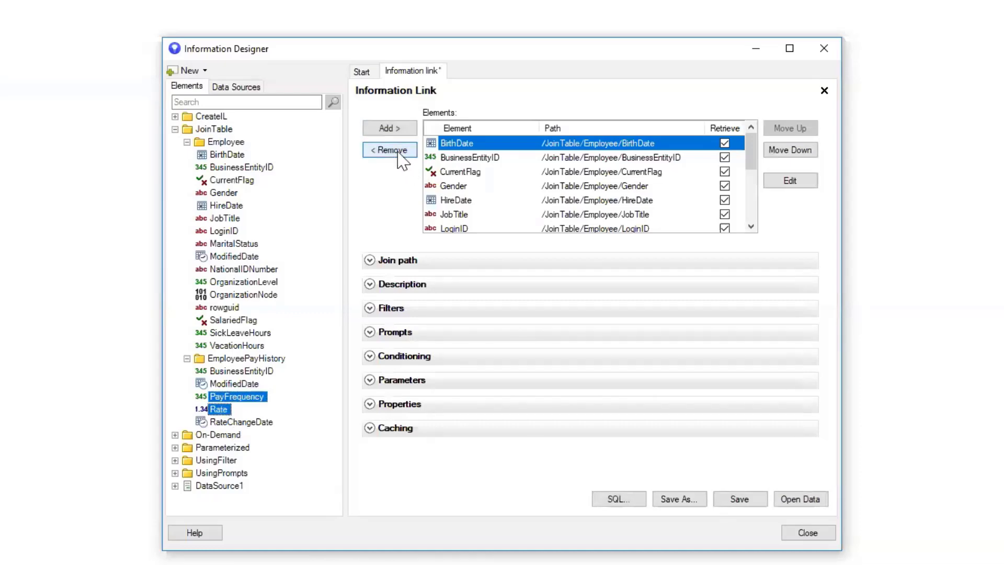
pyautogui.click(391, 128)
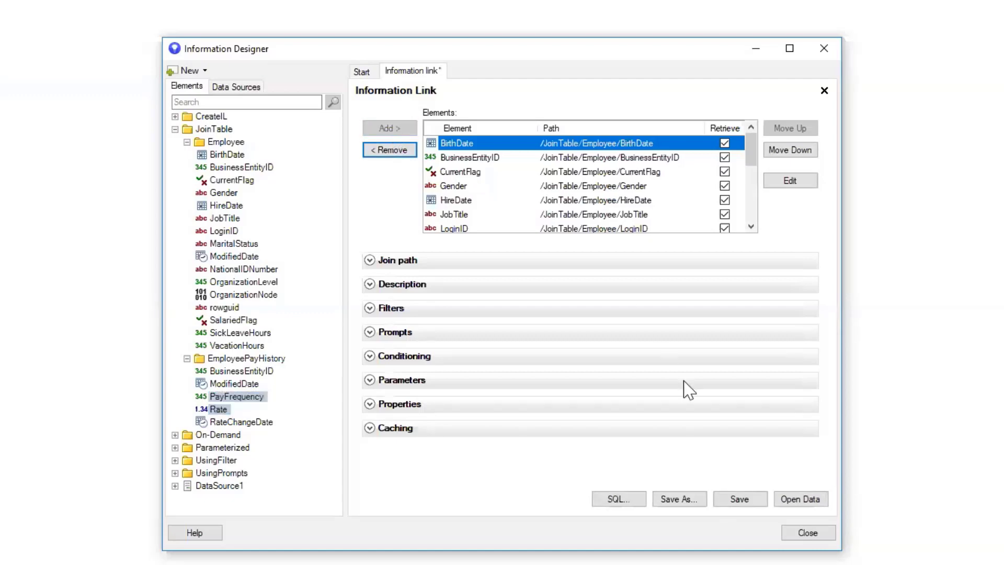
# Try to open the unjoined link's data without saving Information link.dxp, and discard the link
pyautogui.click(783, 498)
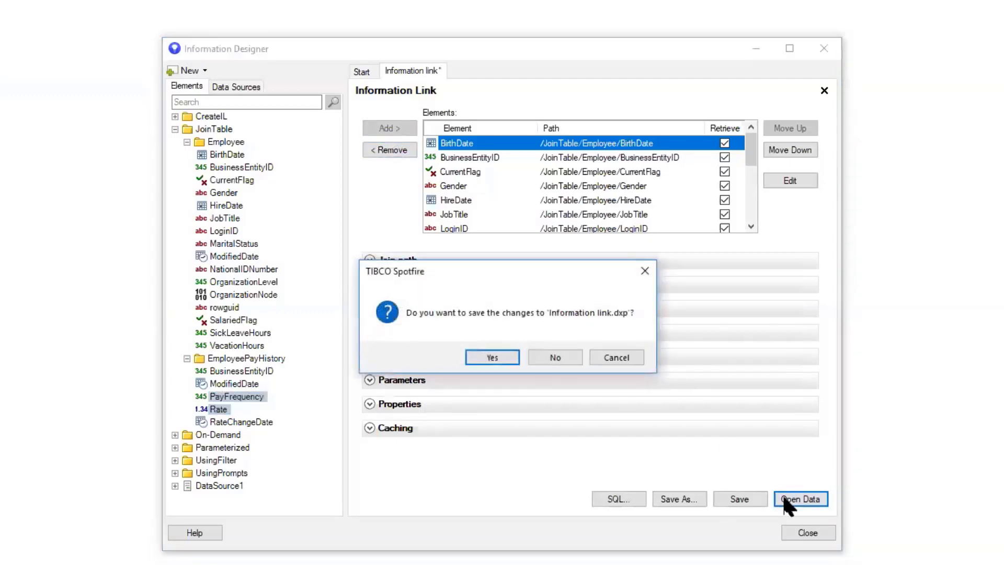
pyautogui.click(566, 359)
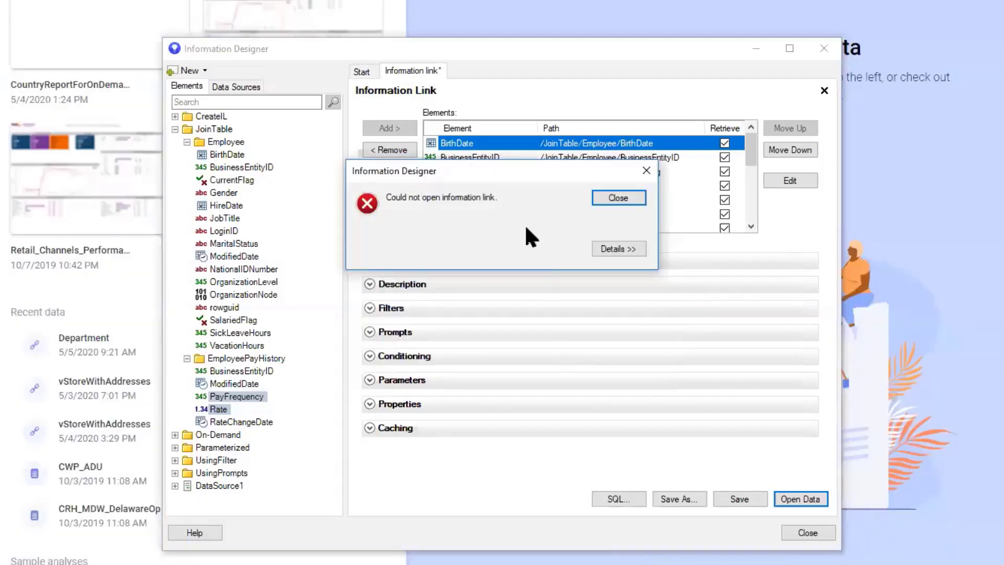
pyautogui.click(632, 197)
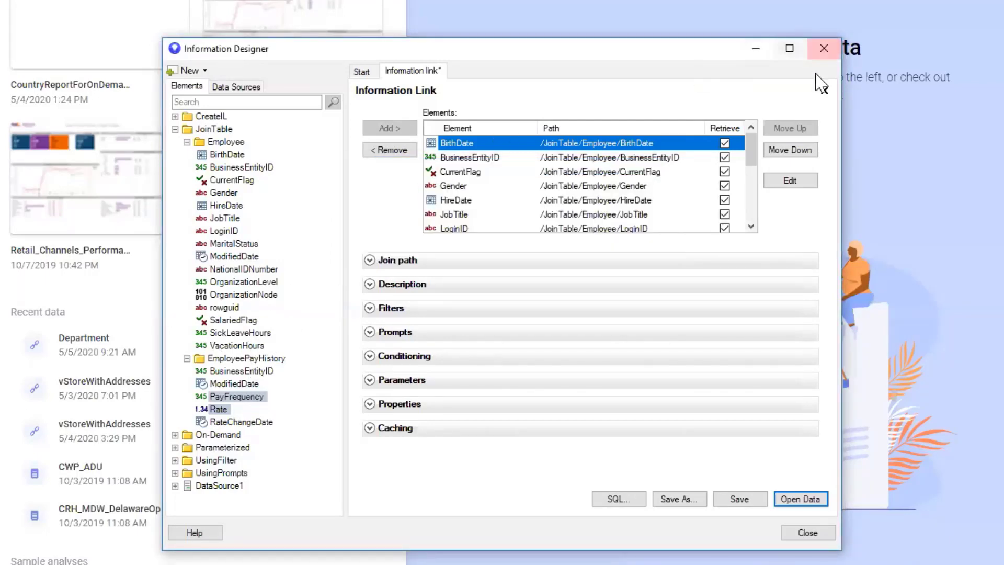
pyautogui.click(824, 90)
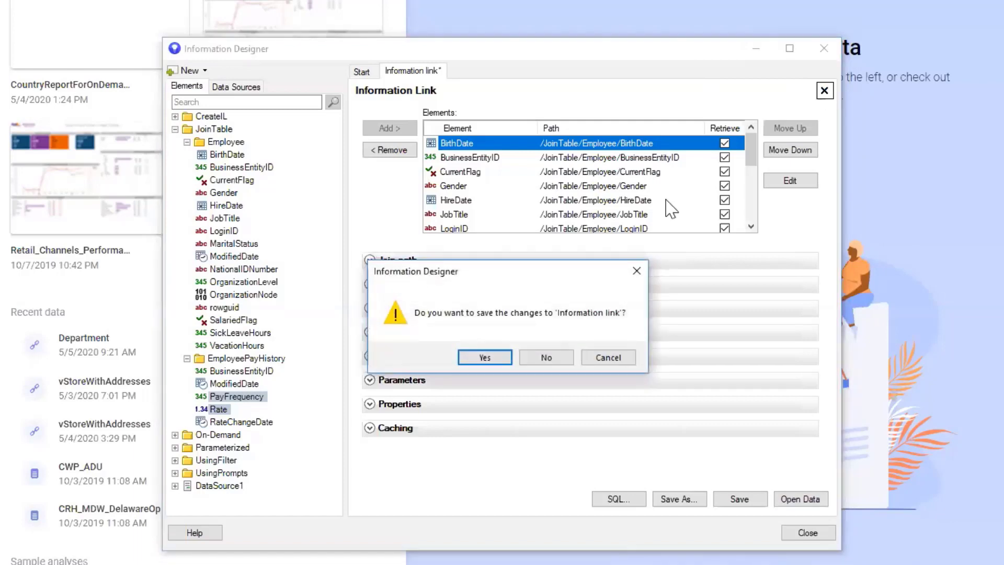
pyautogui.click(545, 357)
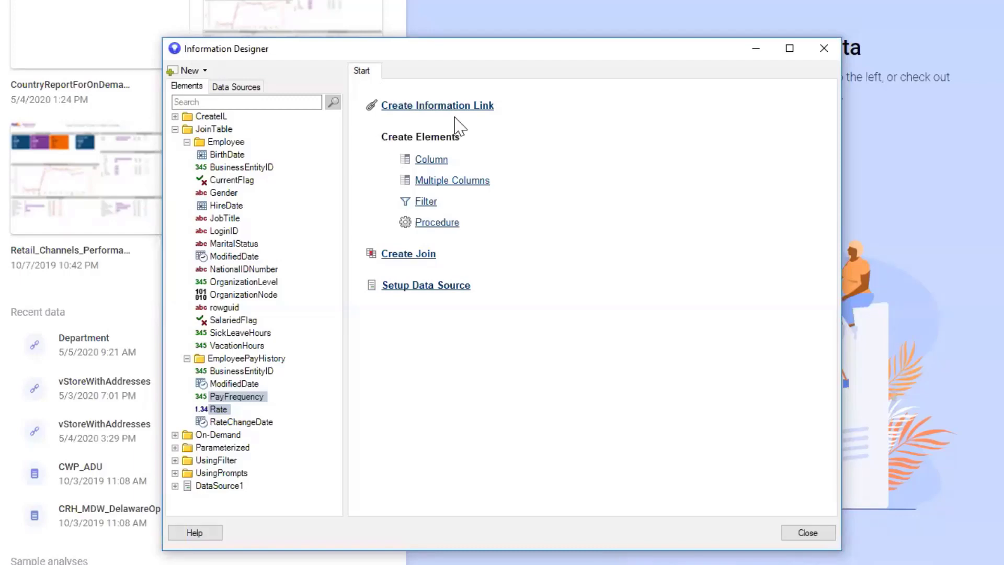
# Start a join element and add BusinessEntityID from the HumanResources Employee table as its first join column
pyautogui.click(416, 255)
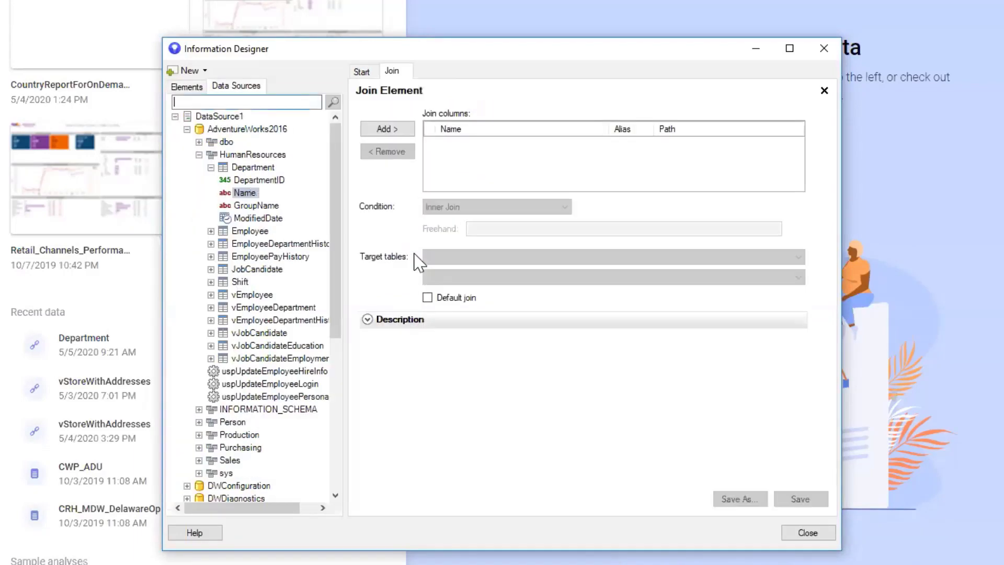
pyautogui.click(211, 168)
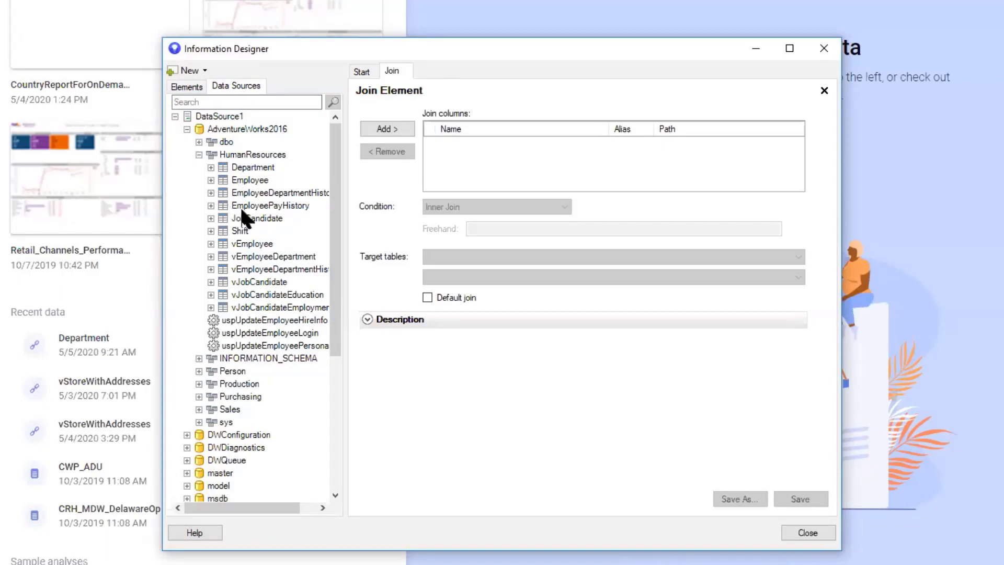
pyautogui.click(210, 180)
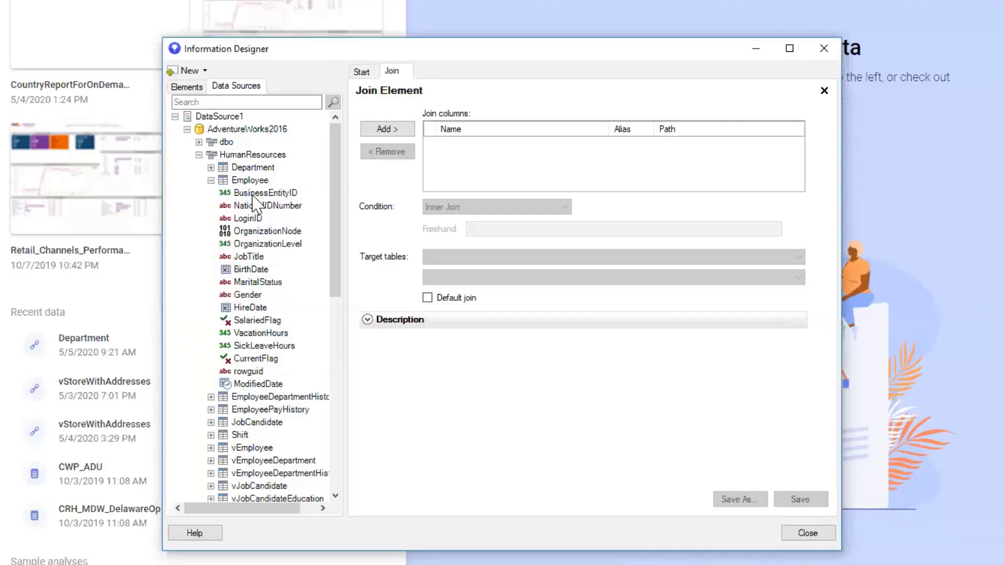
pyautogui.click(258, 193)
pyautogui.click(384, 130)
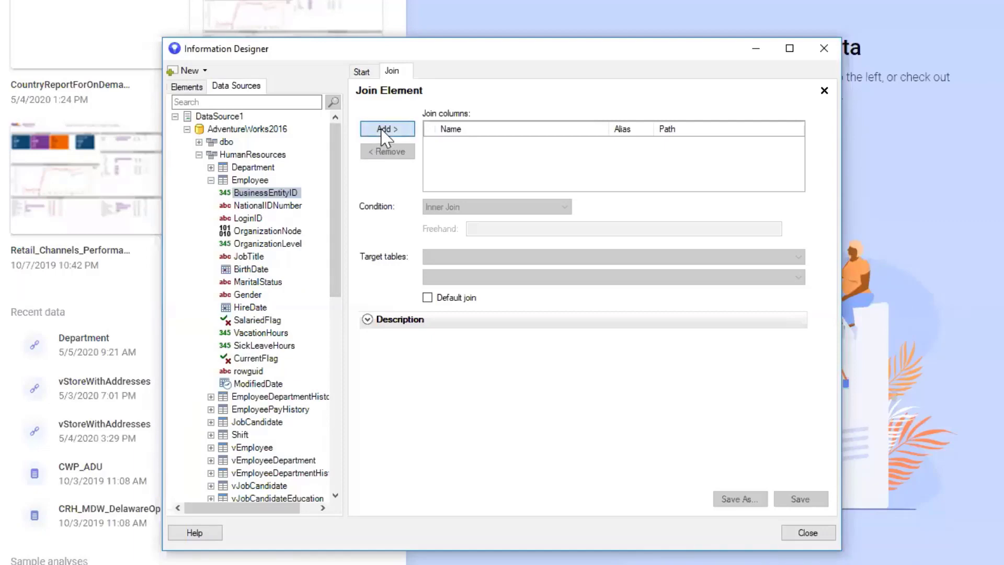
# Add BusinessEntityID from the EmployeePayHistory table as the second join column
pyautogui.click(210, 179)
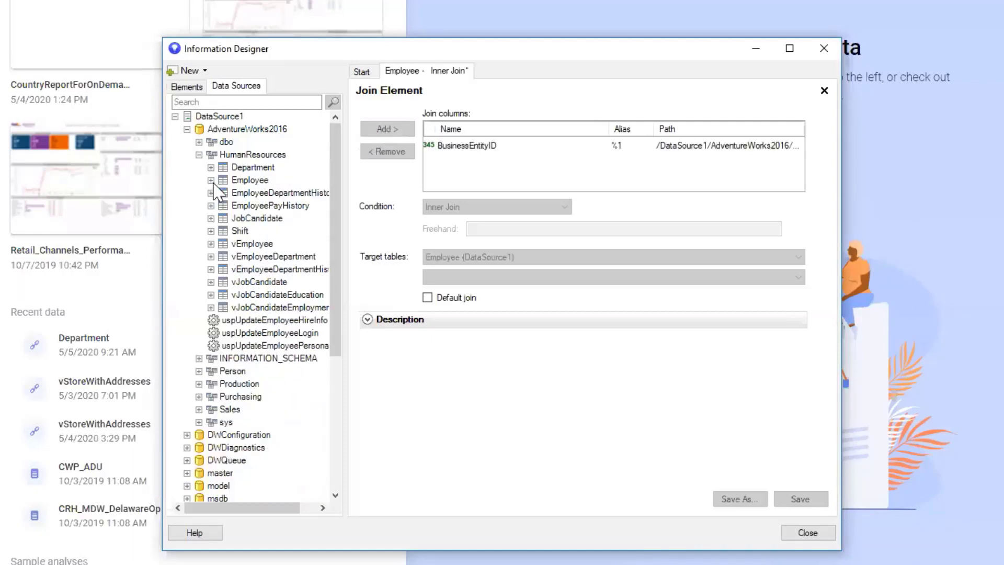
pyautogui.click(211, 206)
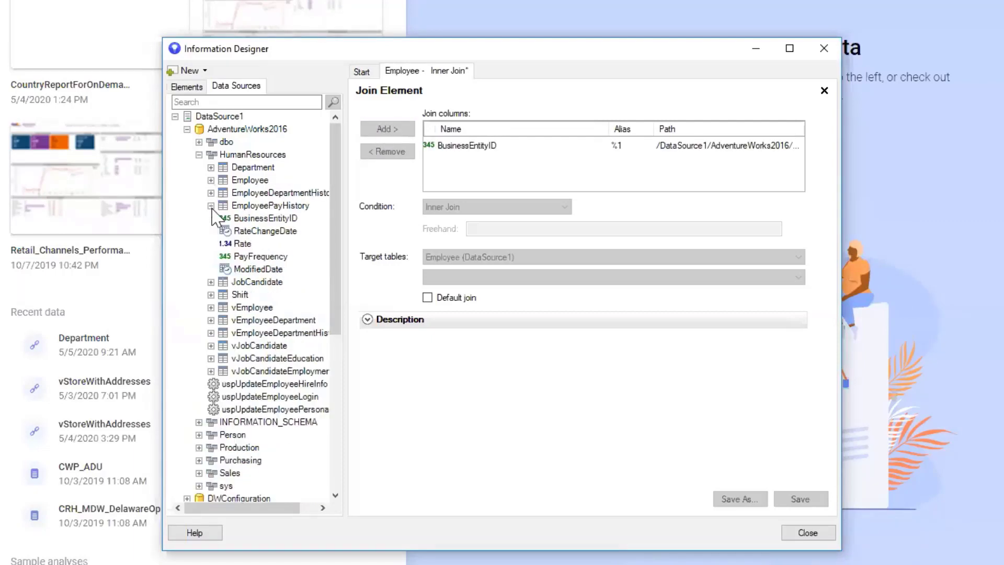
pyautogui.click(261, 220)
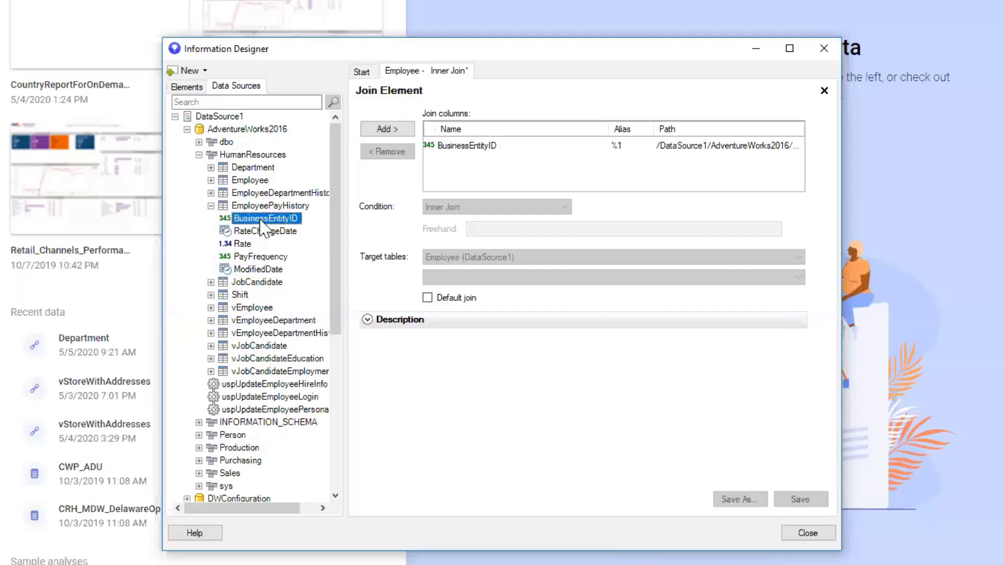
pyautogui.click(386, 128)
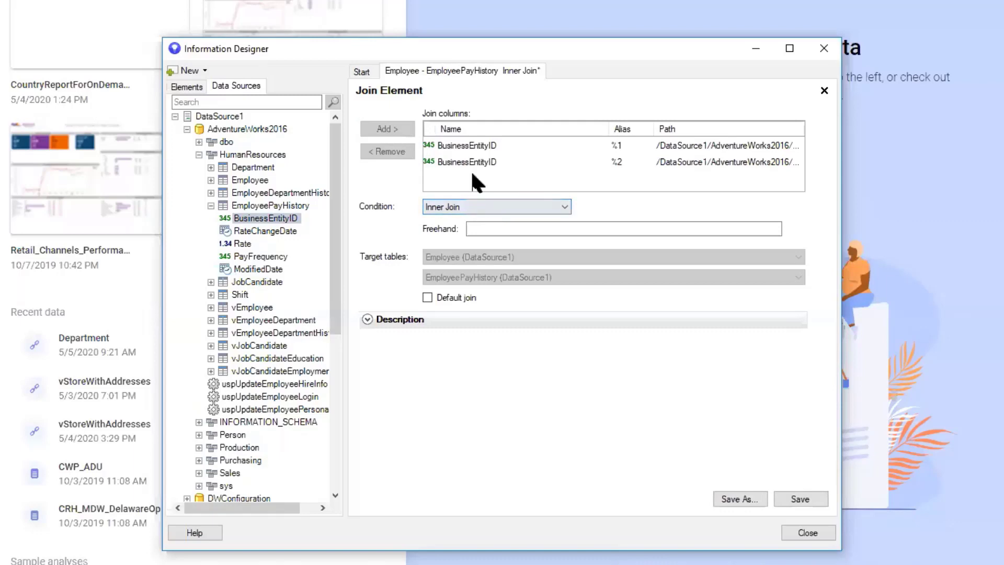
# Set the join condition to Left Outer Join, save the join in the JoinTable folder, and close its editor
pyautogui.click(441, 209)
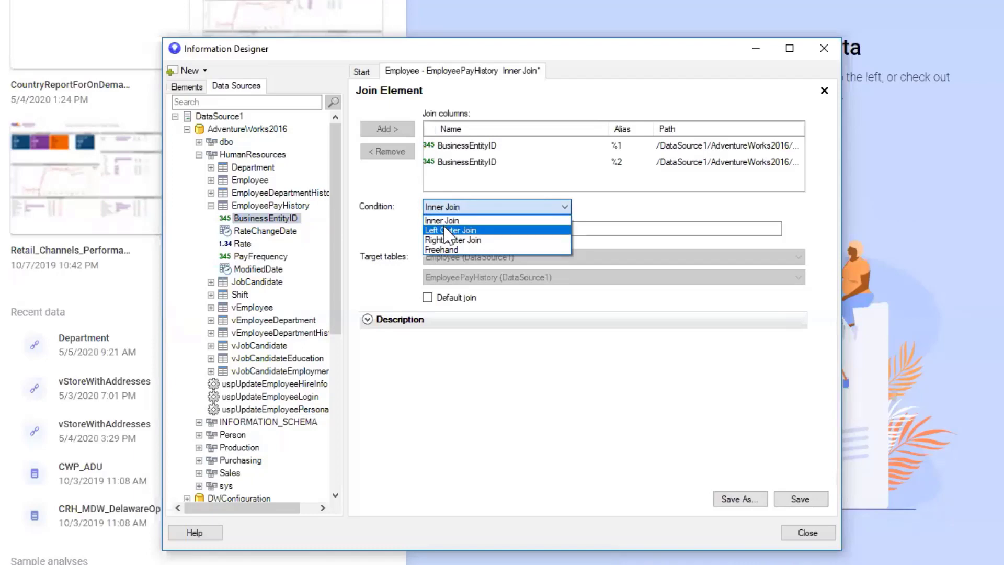
pyautogui.click(445, 231)
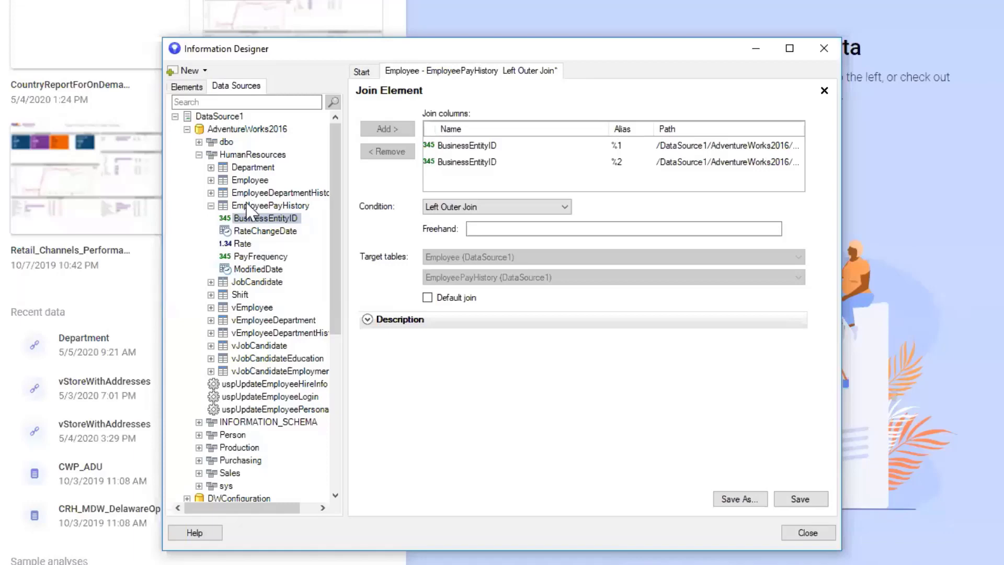
pyautogui.click(797, 501)
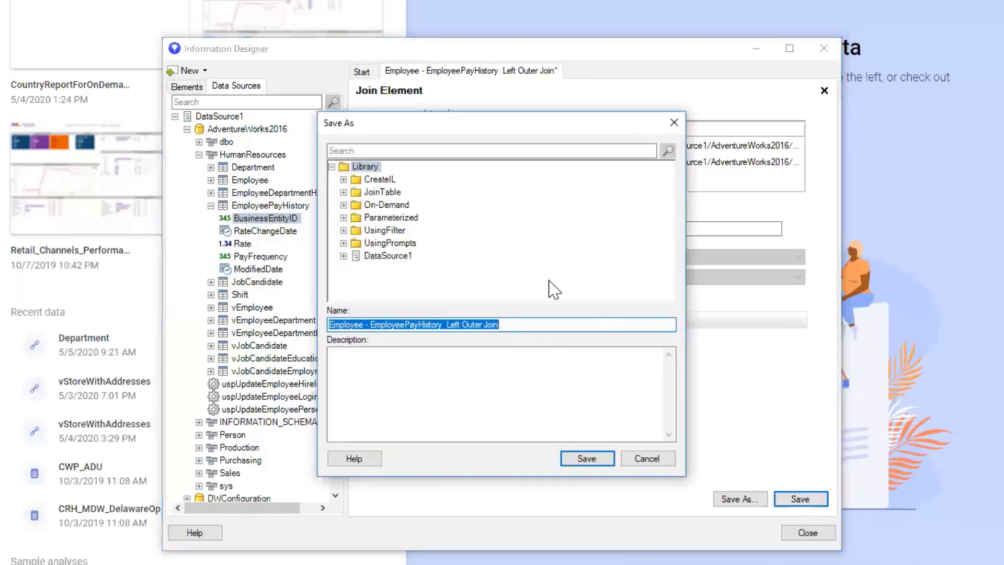
pyautogui.click(357, 192)
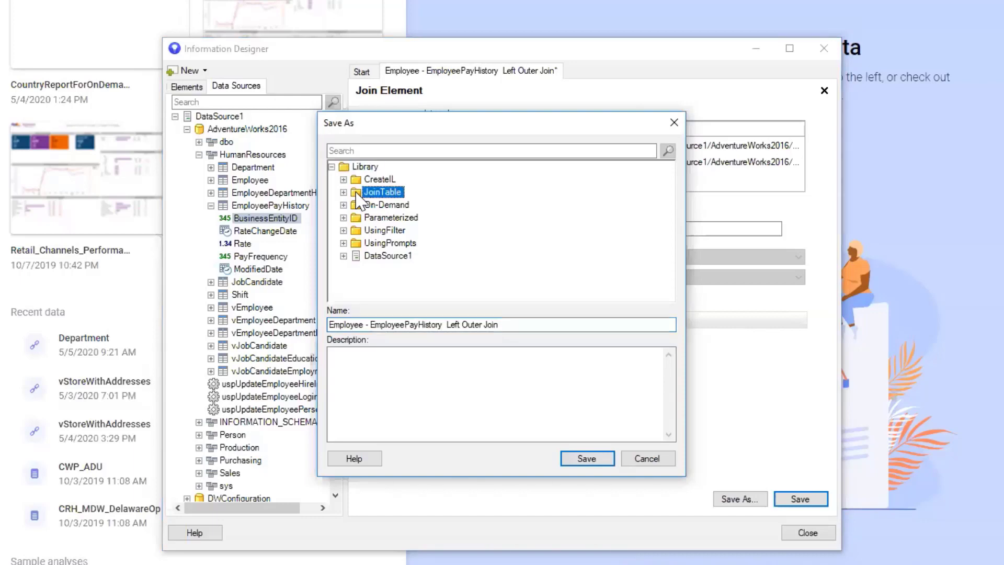
pyautogui.click(579, 459)
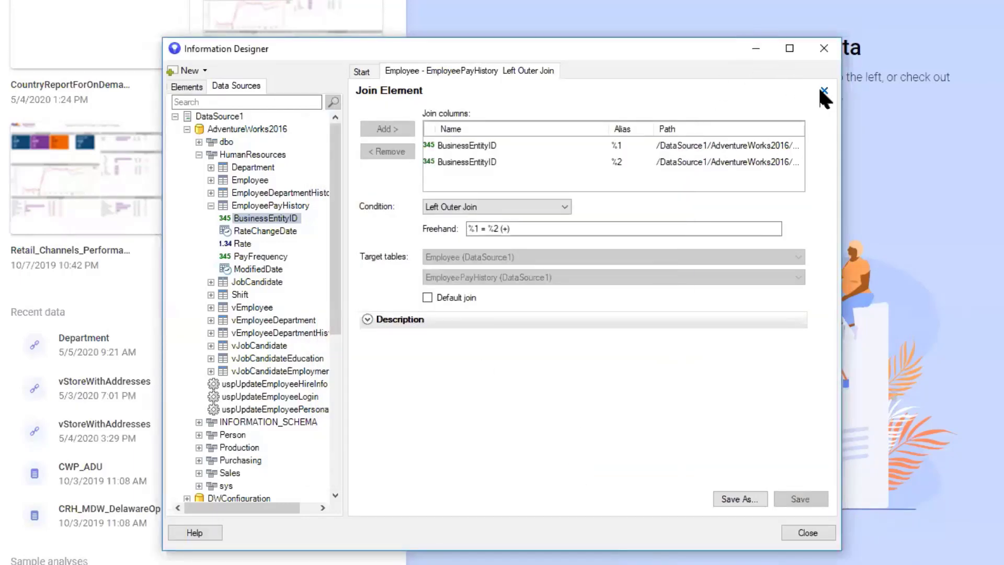
pyautogui.click(823, 91)
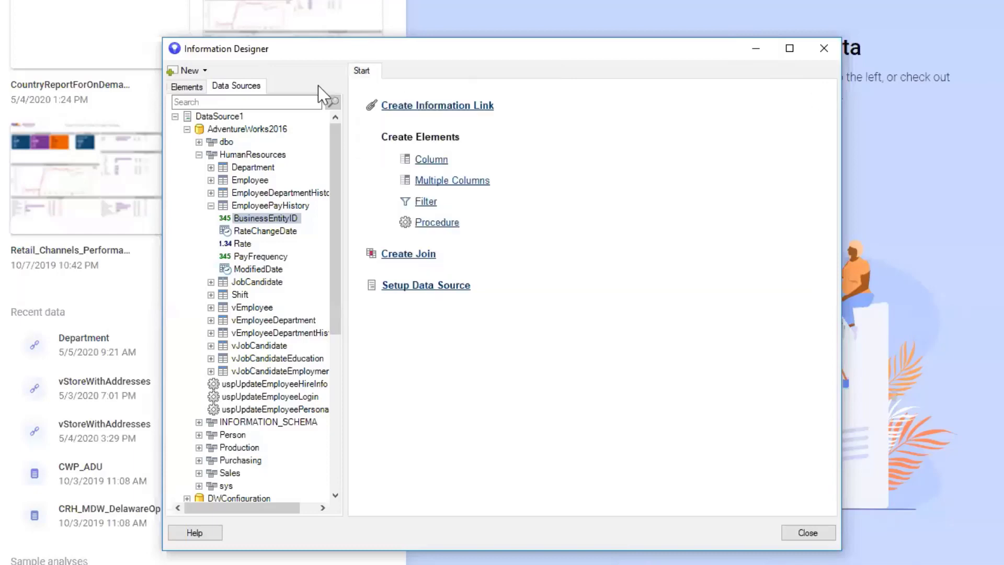
# Locate the saved join among the JoinTable elements, collapsing the Employee and EmployeePayHistory folders
pyautogui.click(187, 128)
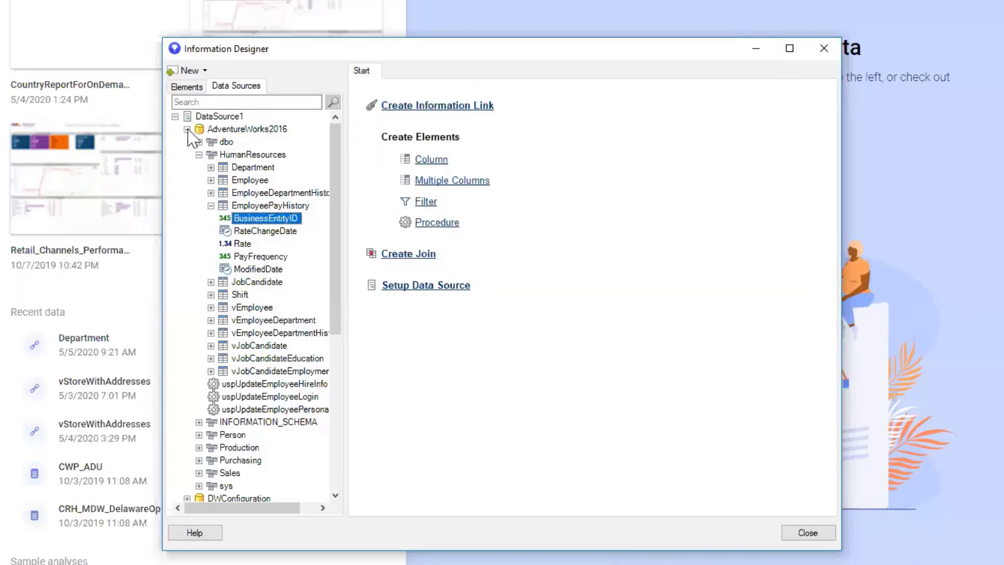
pyautogui.click(188, 87)
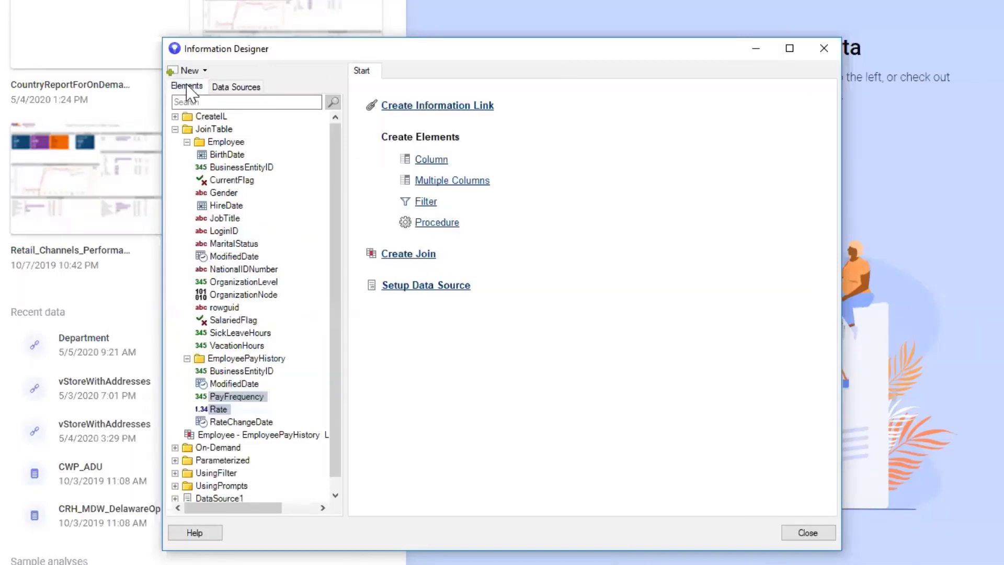
pyautogui.click(186, 142)
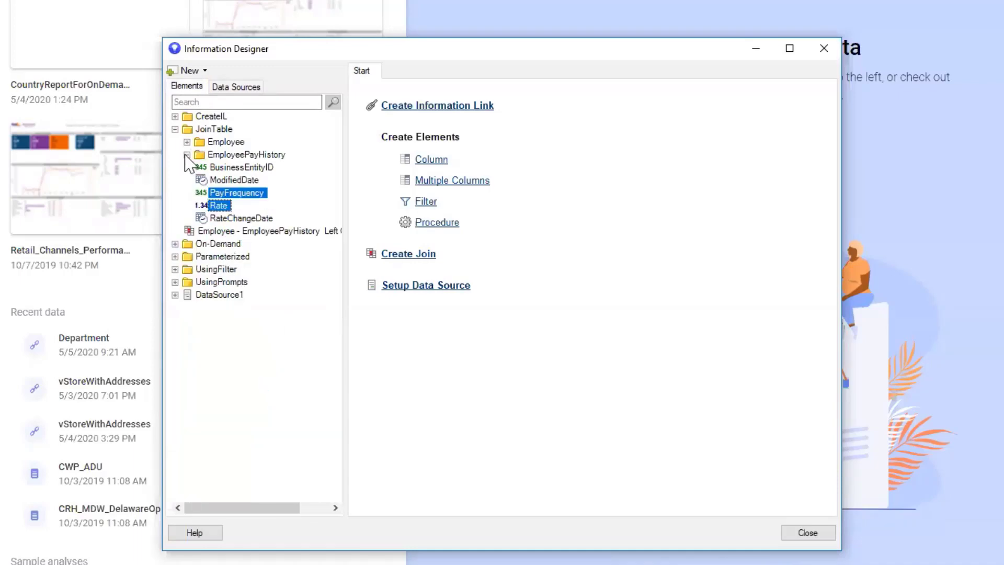
pyautogui.click(187, 154)
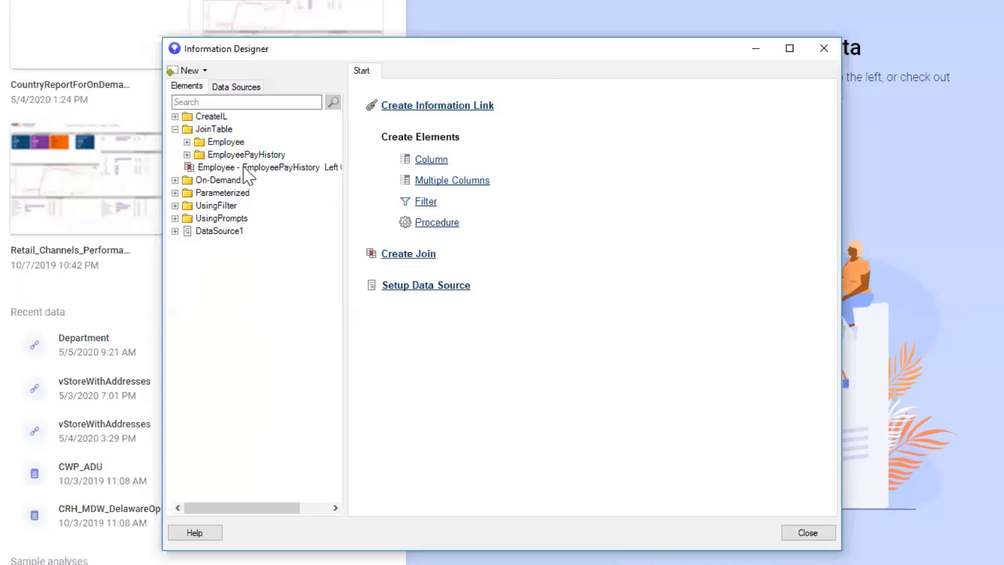
# Create an information link with all elements of JoinTable's Employee folder plus PayFrequency and Rate from EmployeePayHistory
pyautogui.click(426, 106)
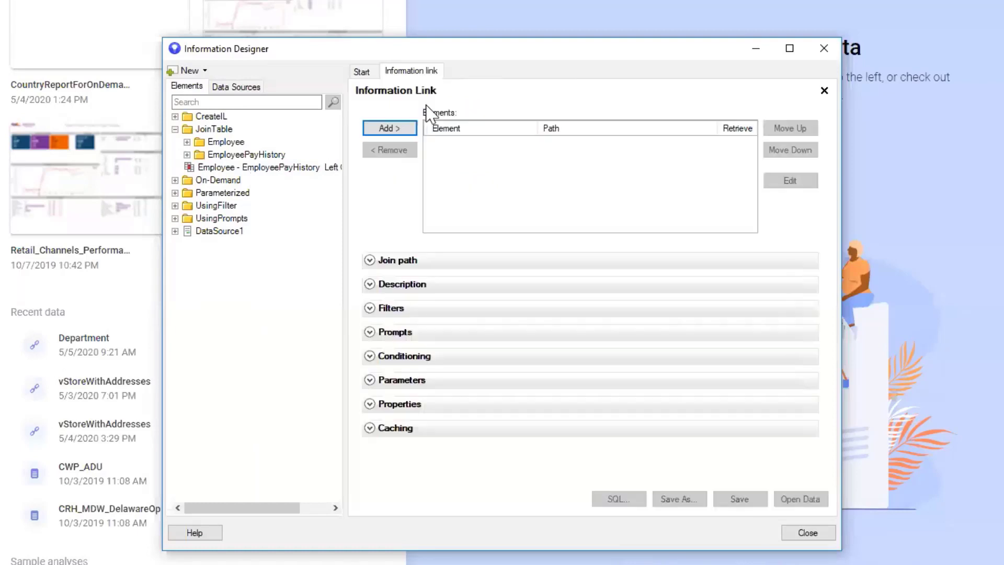
pyautogui.click(187, 142)
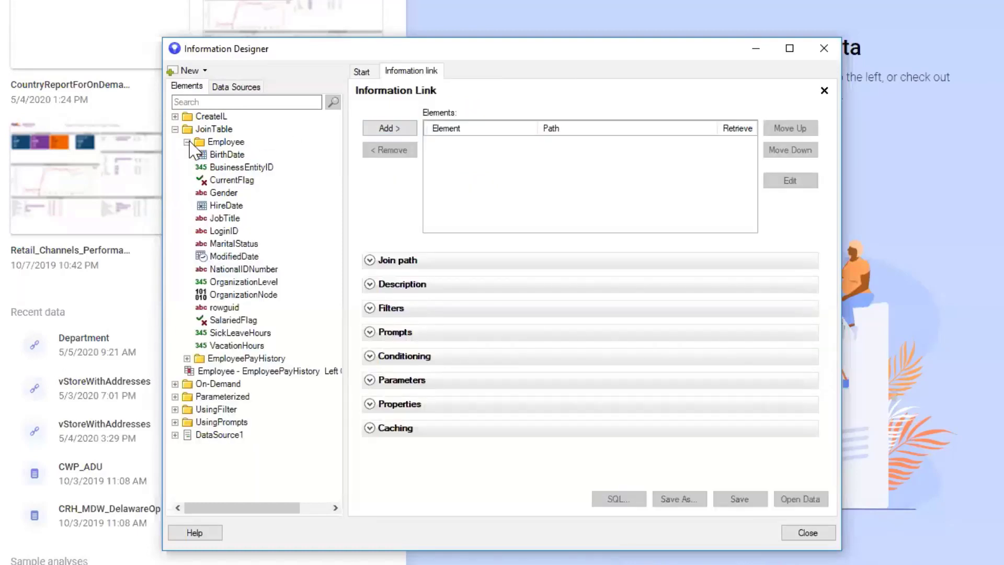
pyautogui.click(222, 142)
pyautogui.click(389, 128)
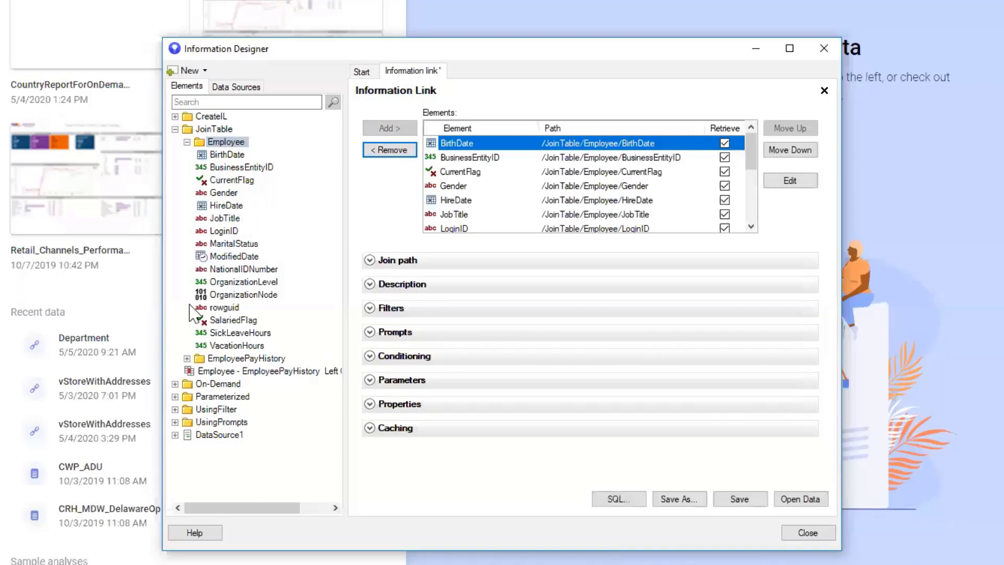
pyautogui.click(187, 358)
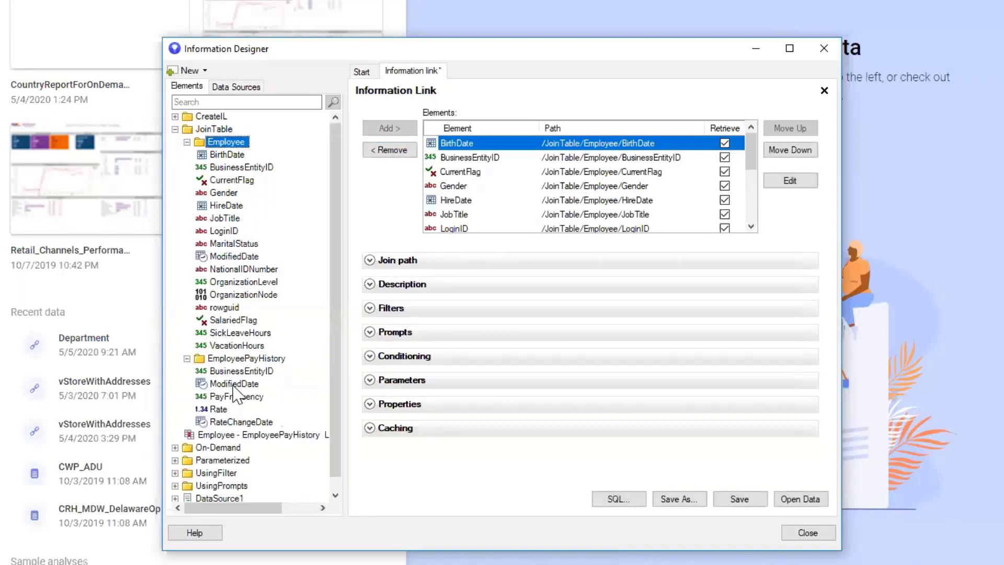
pyautogui.click(225, 398)
pyautogui.keyDown('ctrl'); pyautogui.click(224, 410); pyautogui.keyUp('ctrl')
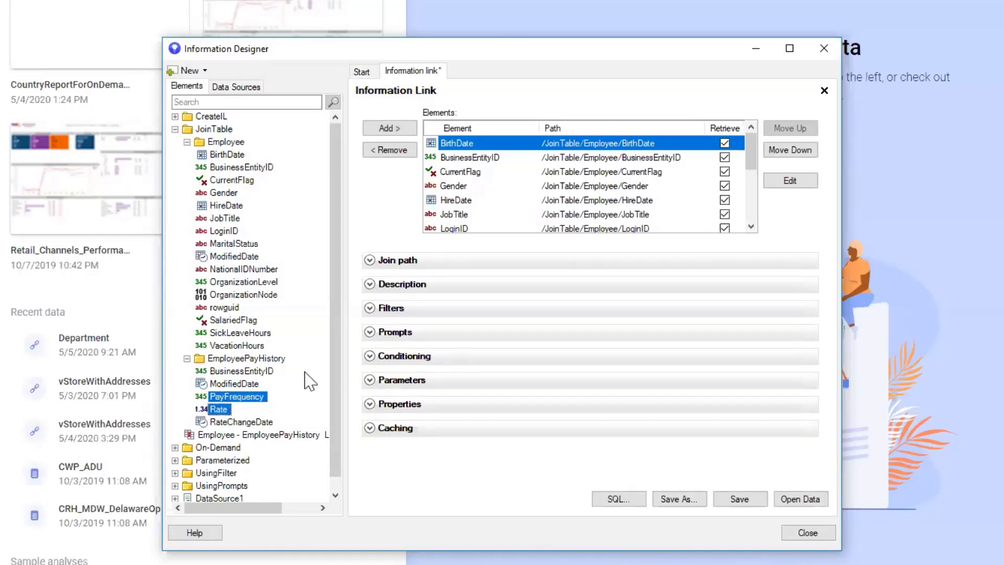
pyautogui.click(393, 128)
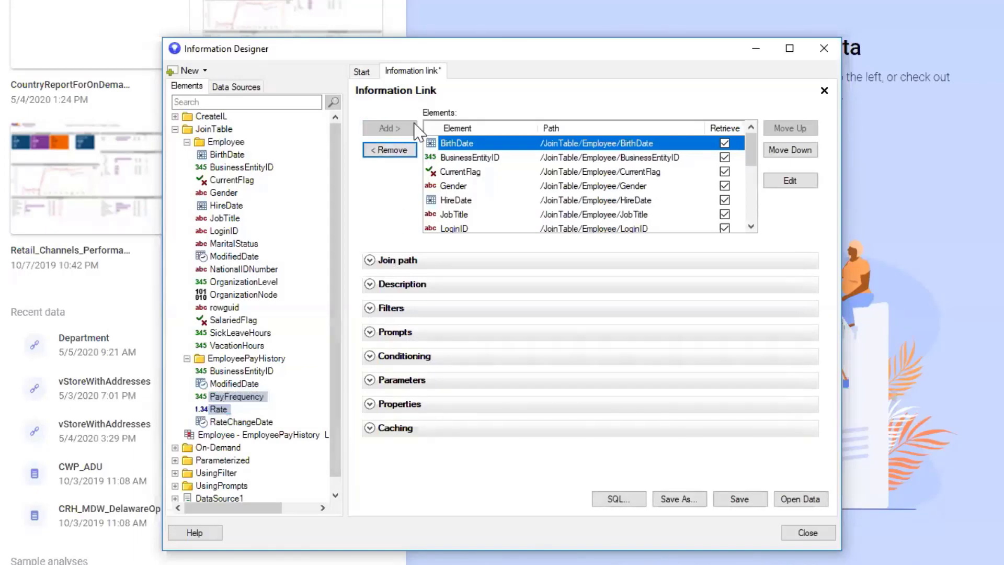
# Fill the information link's join path with the suggested Employee - EmployeePayHistory Left Outer Join
pyautogui.click(370, 260)
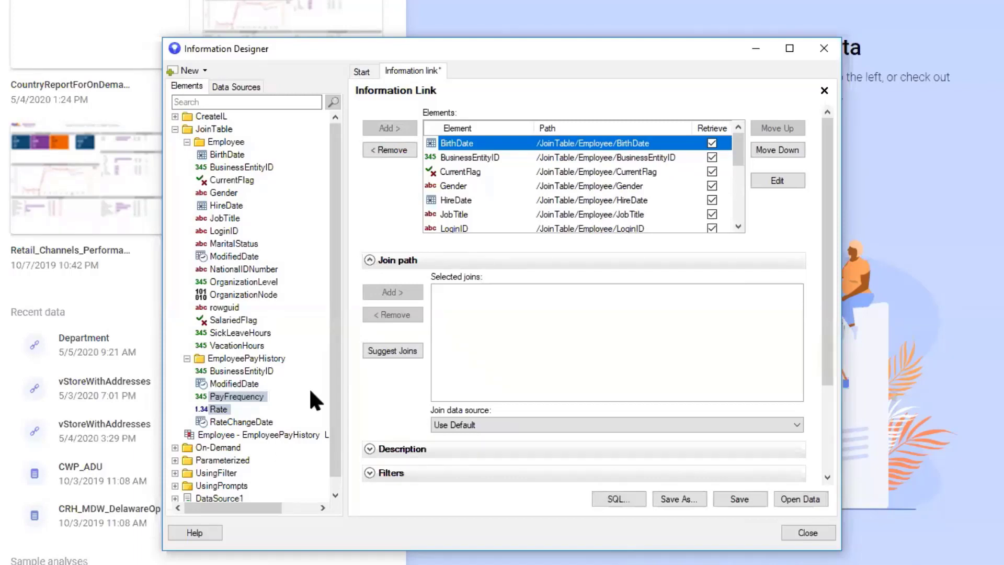
pyautogui.click(306, 434)
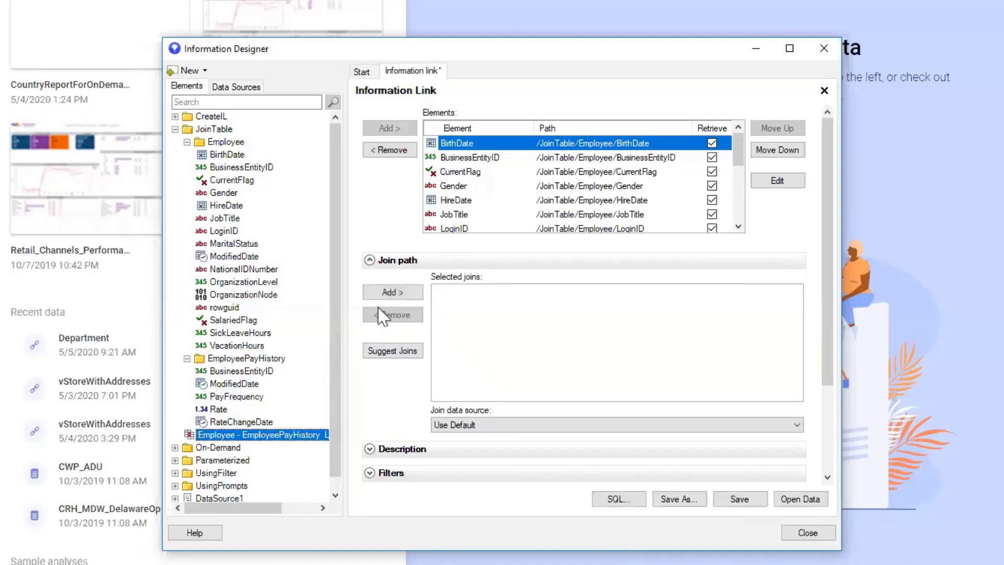
pyautogui.click(390, 351)
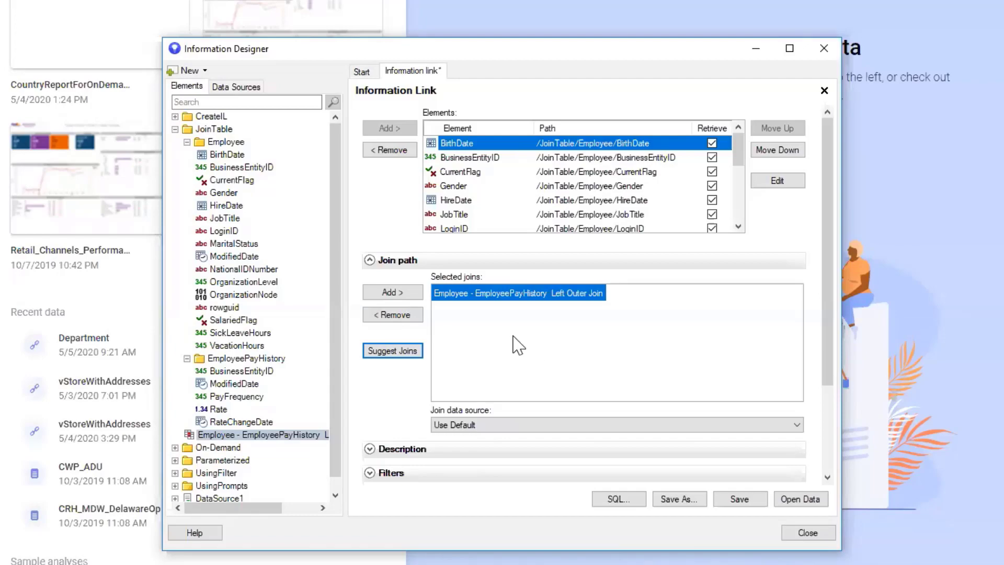
# Open the joined link's data in the analysis and show it unobstructed in a table visualization
pyautogui.click(794, 506)
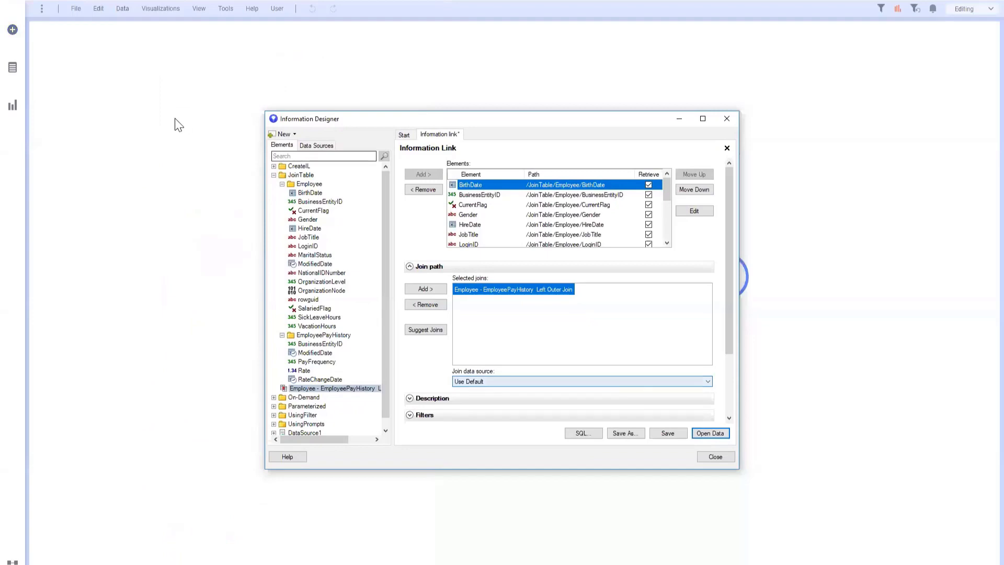
pyautogui.click(15, 108)
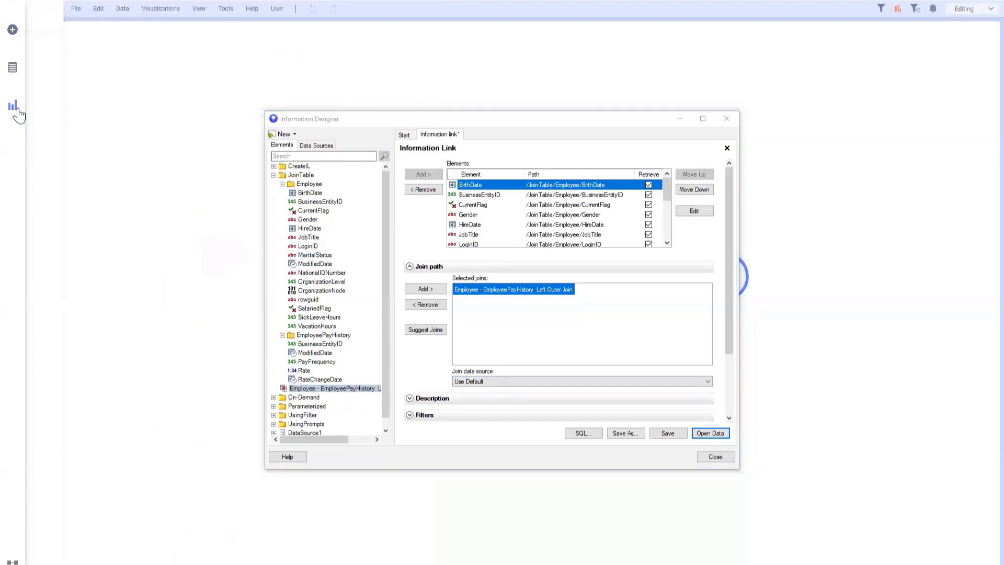
pyautogui.click(95, 52)
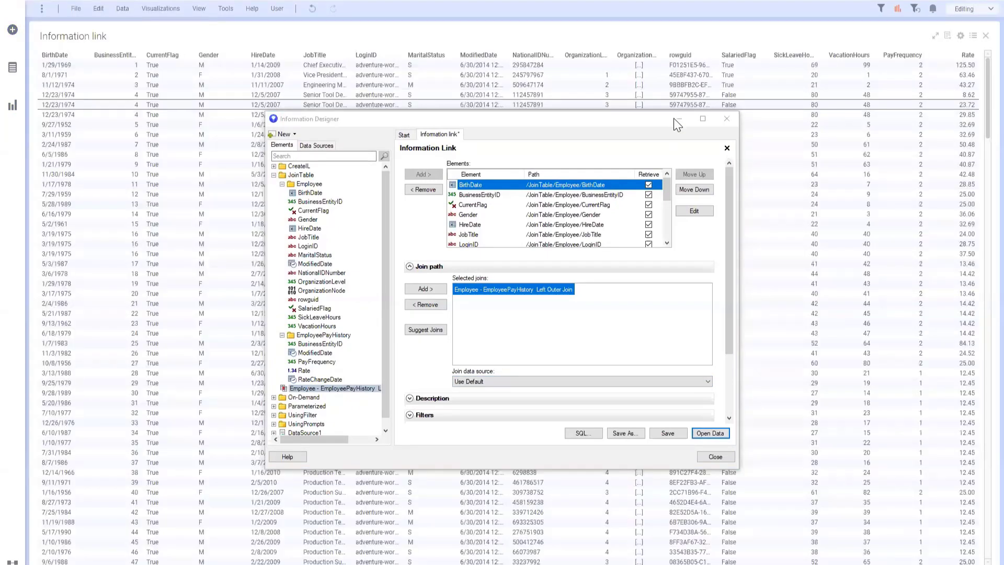
pyautogui.click(676, 119)
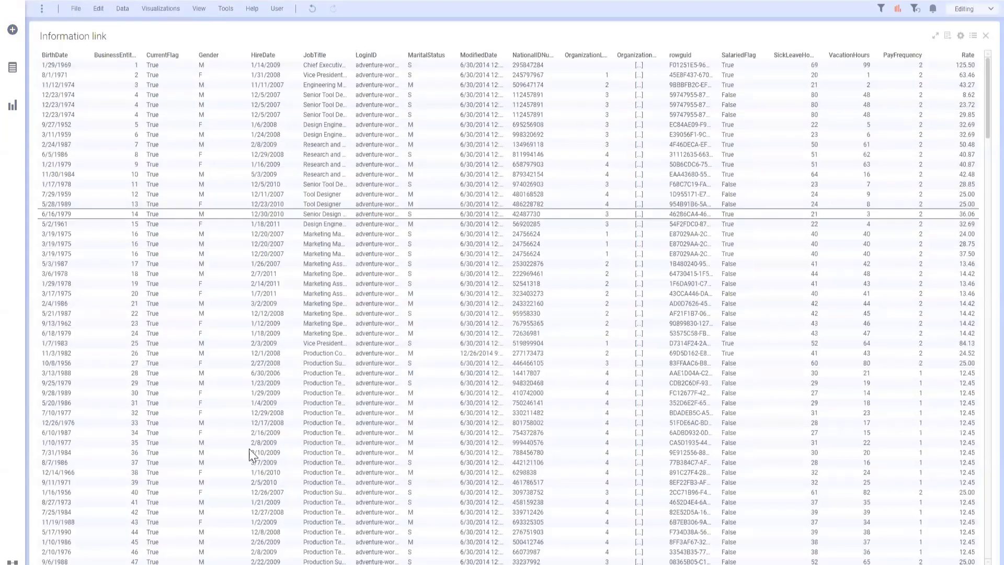
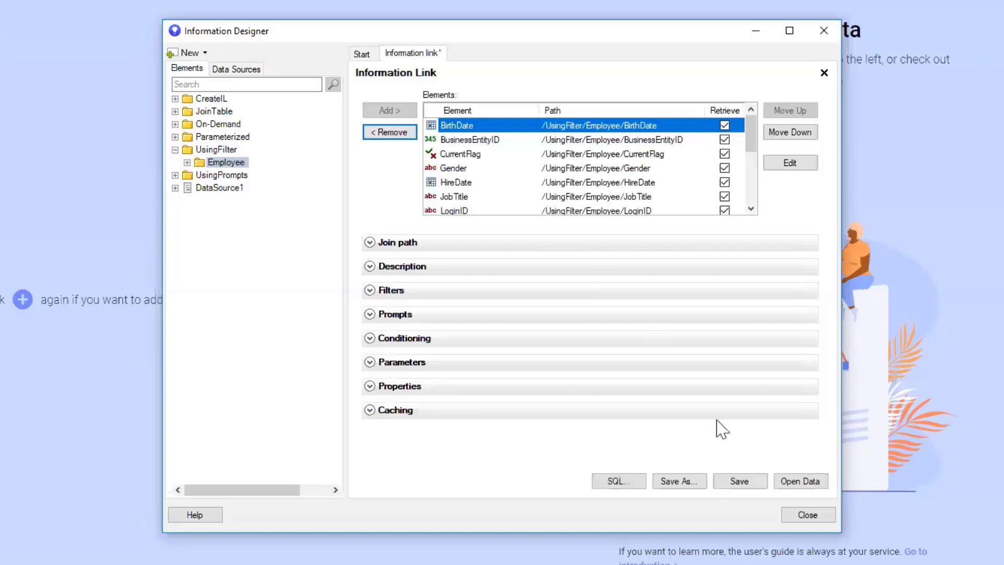
# Open the UsingFilter Employee link's data in the analysis and fit the OrganizationLevel column's width to its contents
pyautogui.click(799, 486)
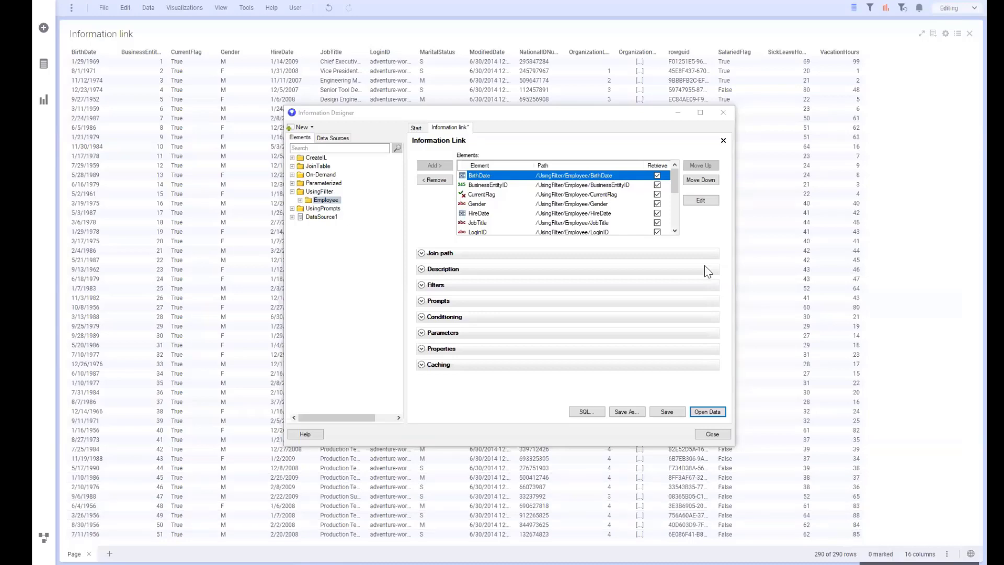
pyautogui.click(679, 114)
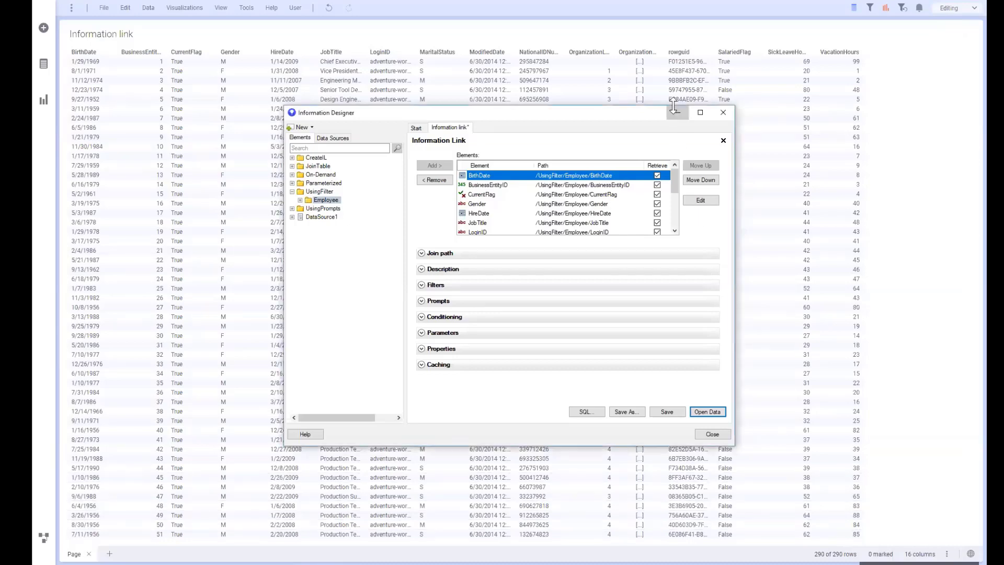
pyautogui.click(621, 52)
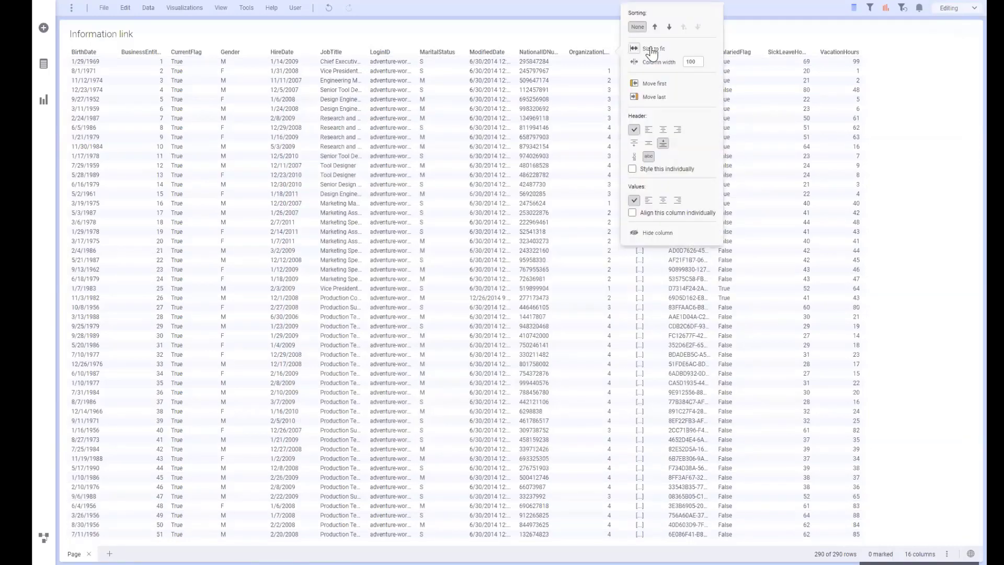
pyautogui.click(650, 48)
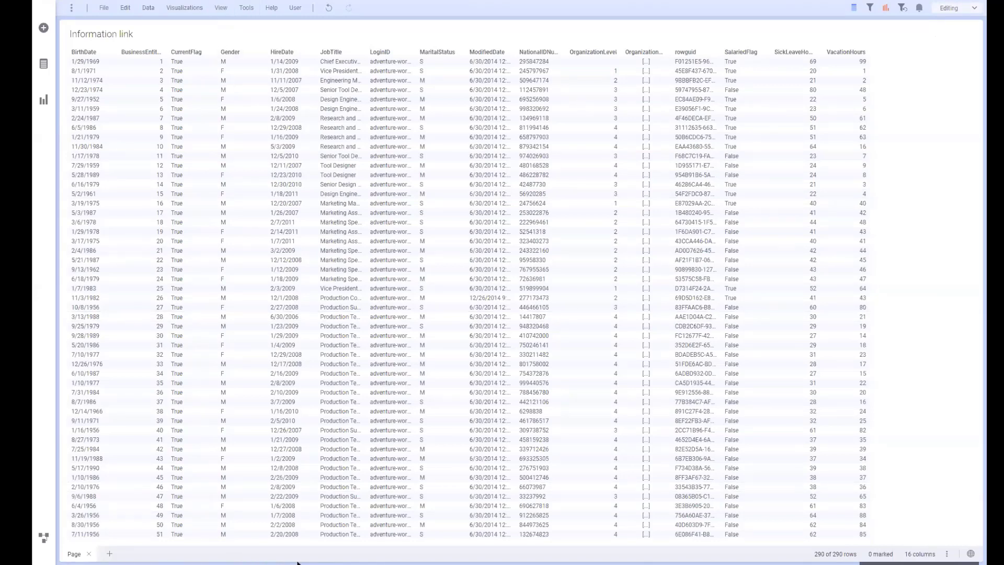
# Return to Information Designer and start a filter element with OrganizationLevel from AdventureWorks2016's HumanResources Employee table as source column
pyautogui.moveTo(305, 563)
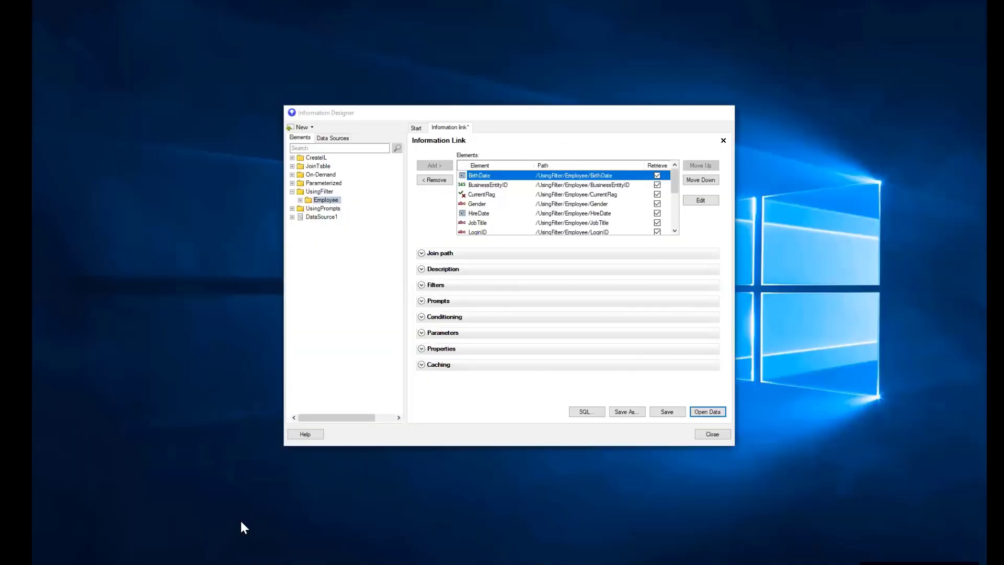
pyautogui.click(242, 527)
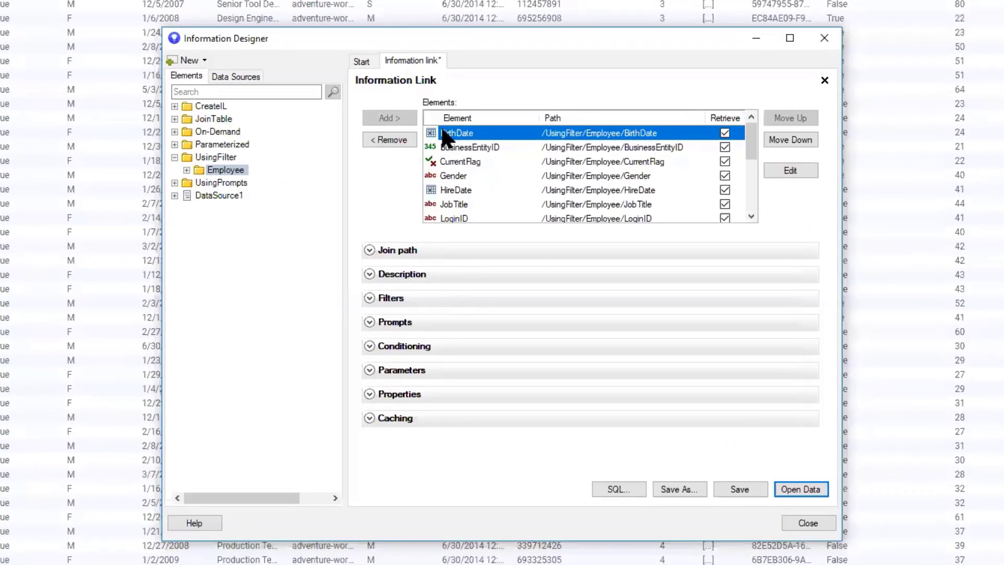
pyautogui.click(361, 63)
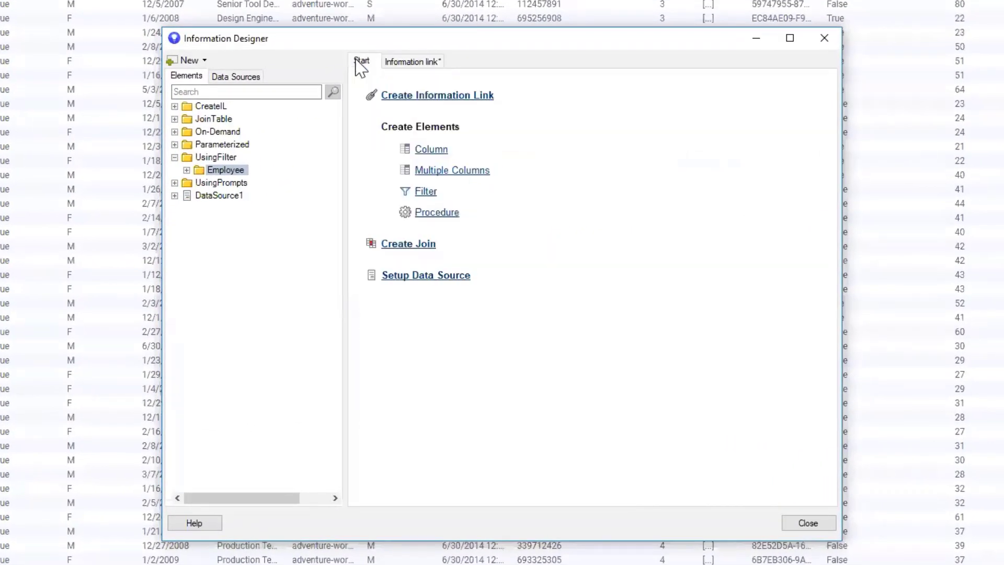
pyautogui.click(426, 192)
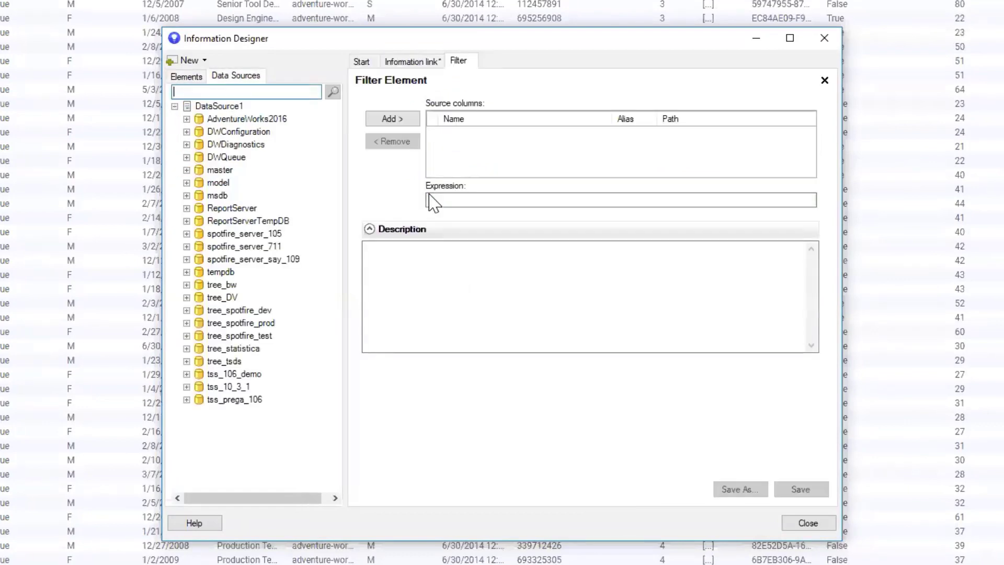
pyautogui.click(187, 119)
pyautogui.click(199, 145)
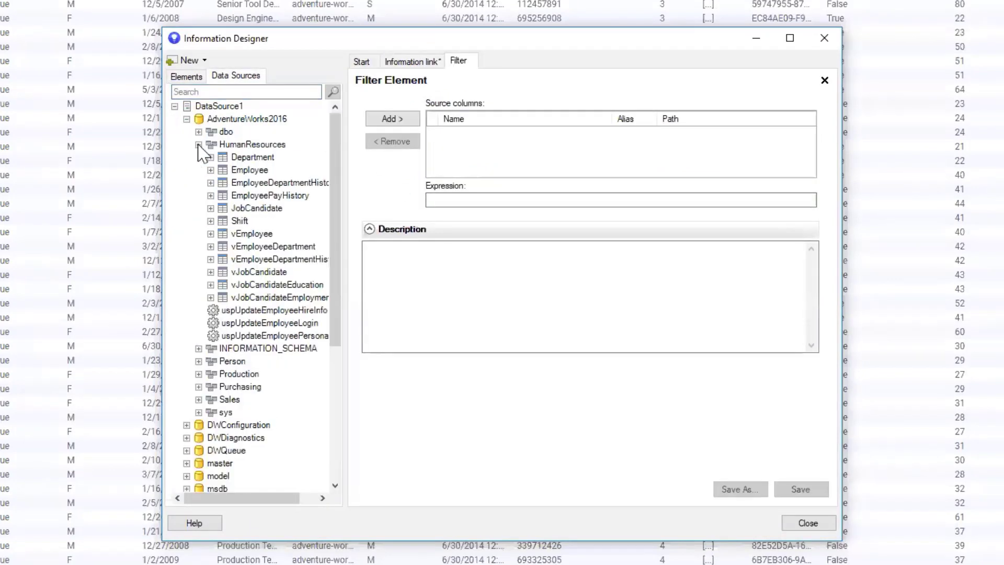
pyautogui.click(212, 170)
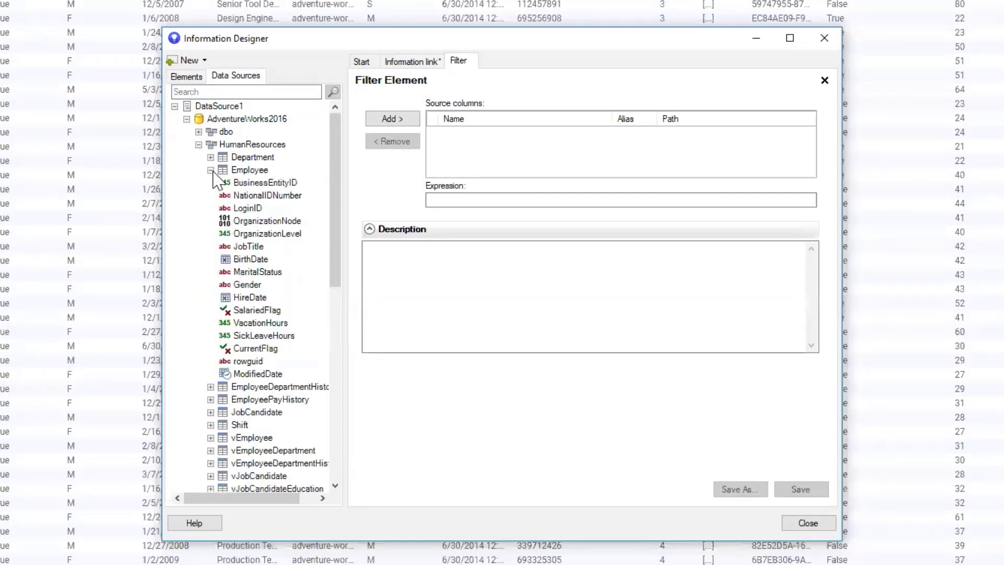
pyautogui.click(271, 234)
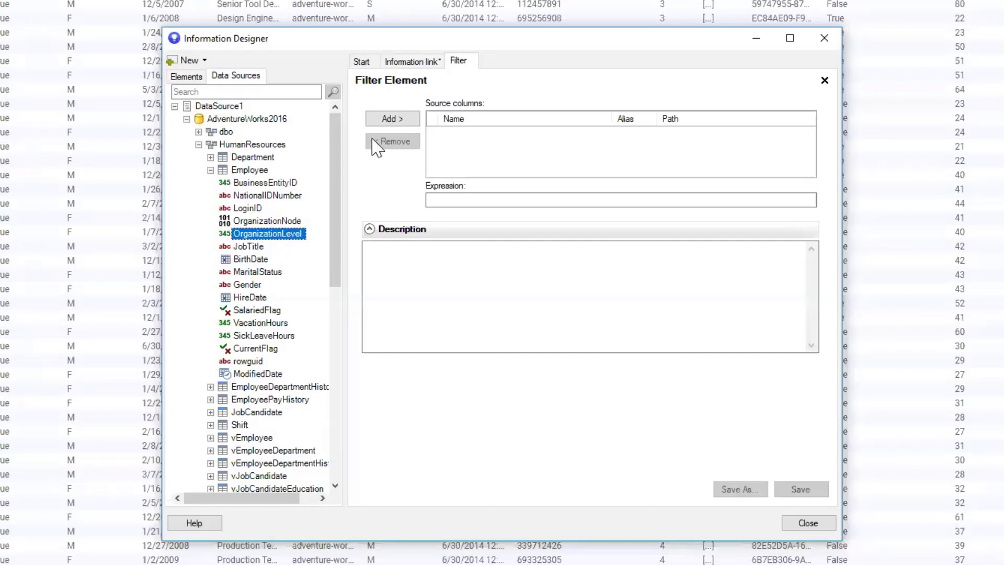
pyautogui.click(392, 118)
# Set the filter expression to %1 > 2 and save the element as Filter in the UsingFilter folder, closing its editor
pyautogui.click(444, 200)
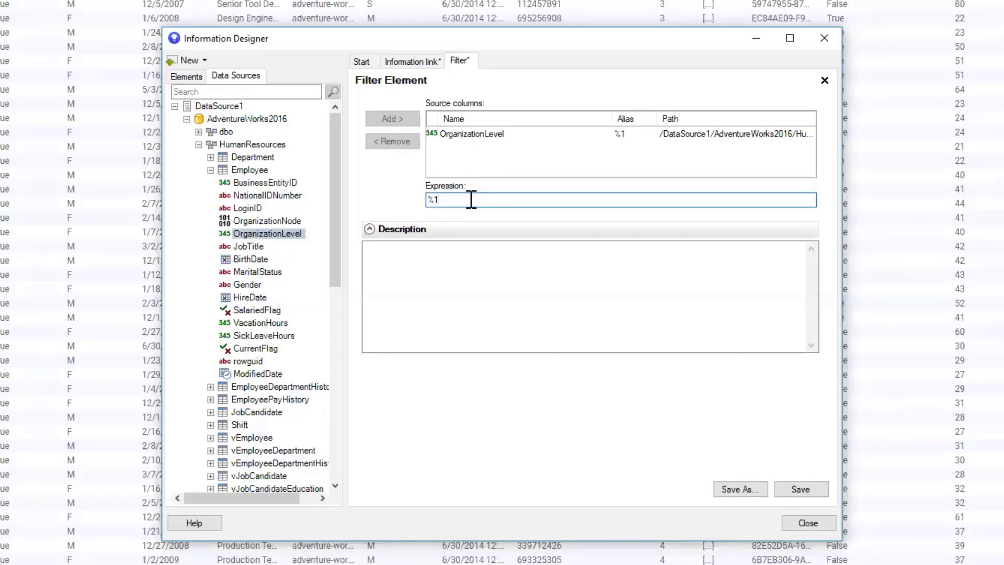
pyautogui.write('> 2')
pyautogui.click(783, 486)
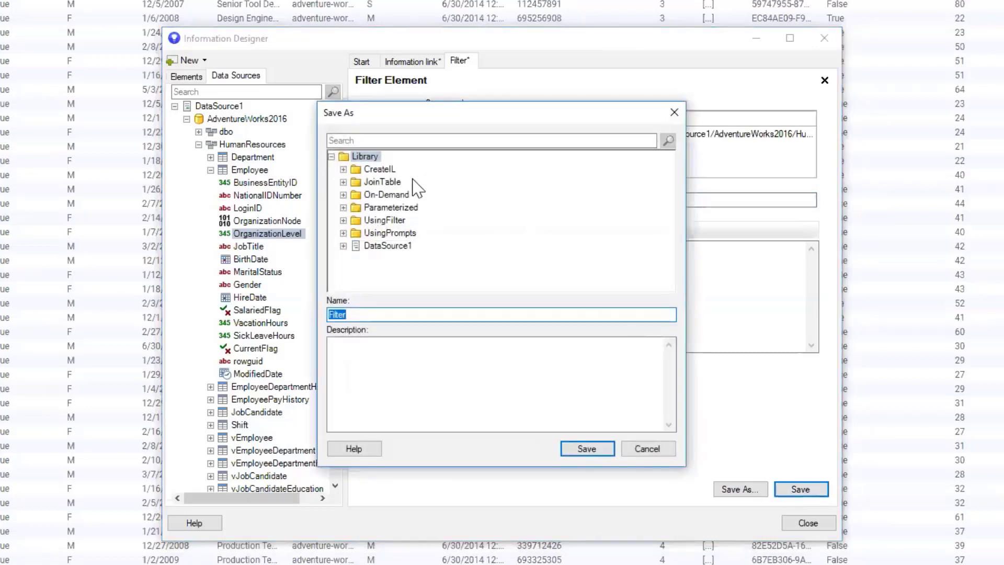
pyautogui.click(381, 221)
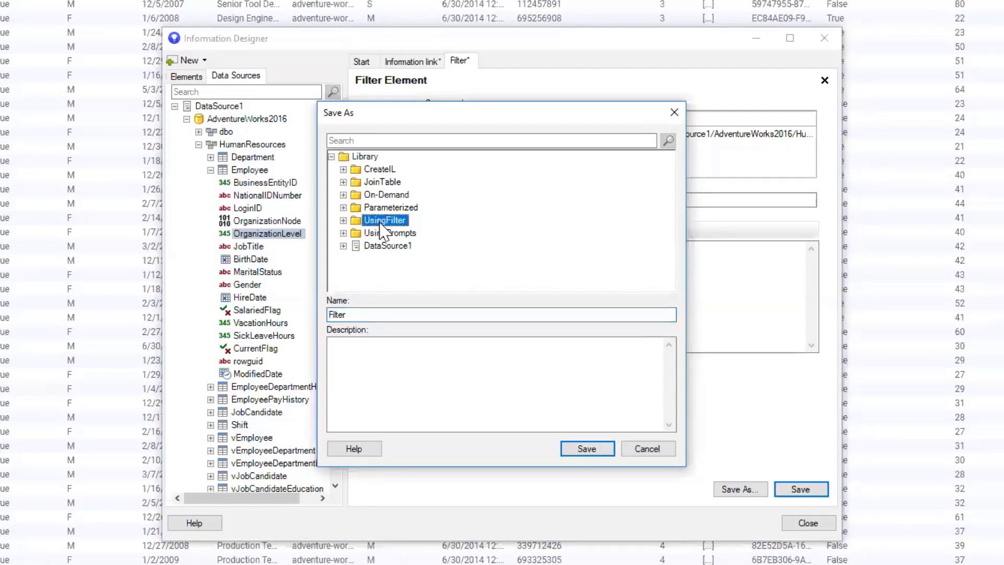
pyautogui.click(585, 458)
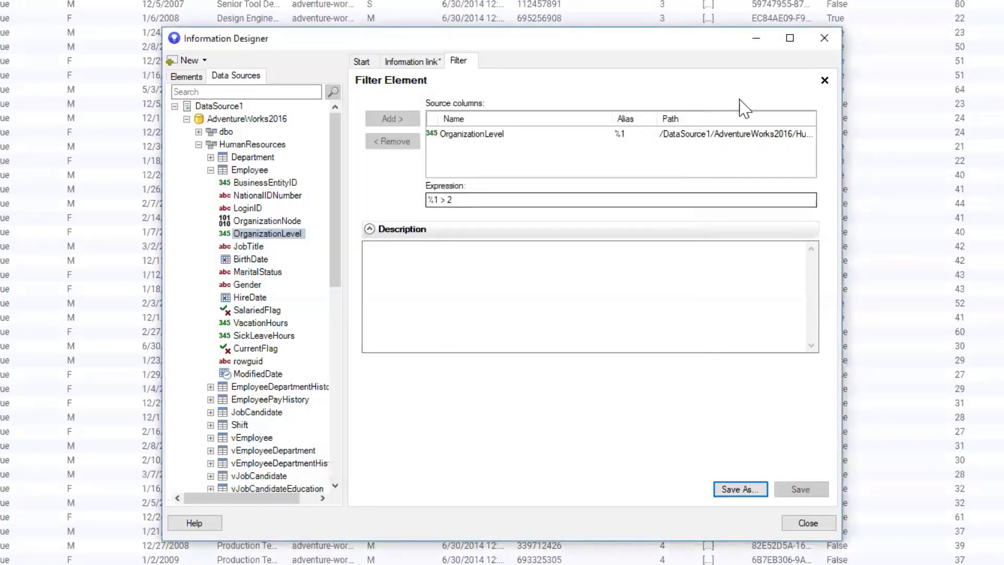
pyautogui.click(824, 80)
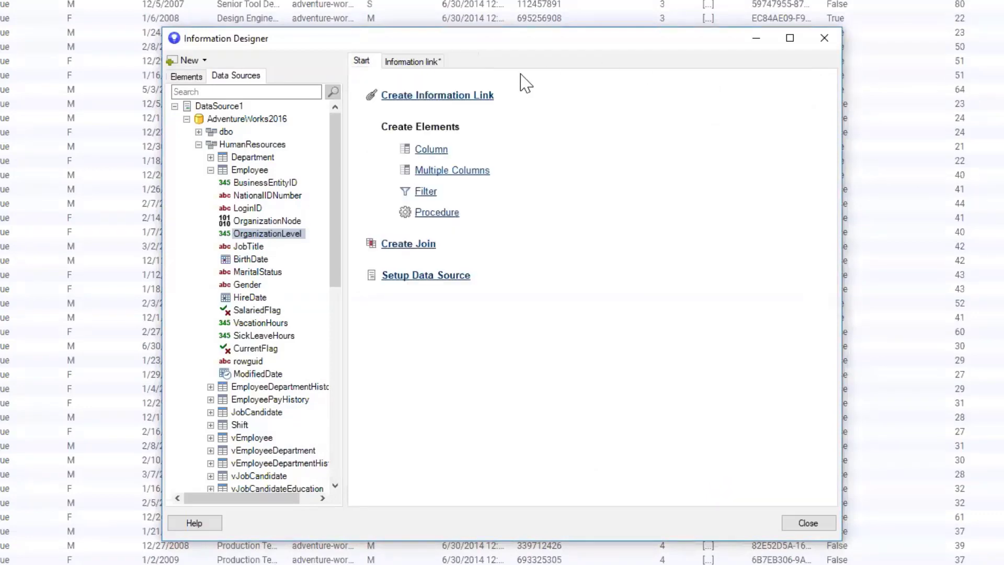
# Add the Filter element from the UsingFilter folder to the open information link's elements
pyautogui.click(405, 55)
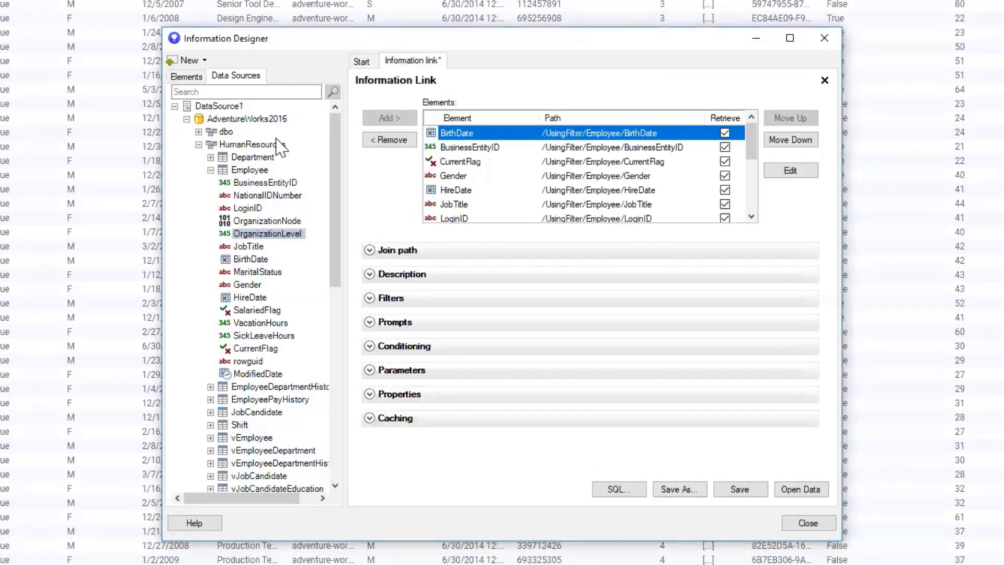
pyautogui.click(185, 77)
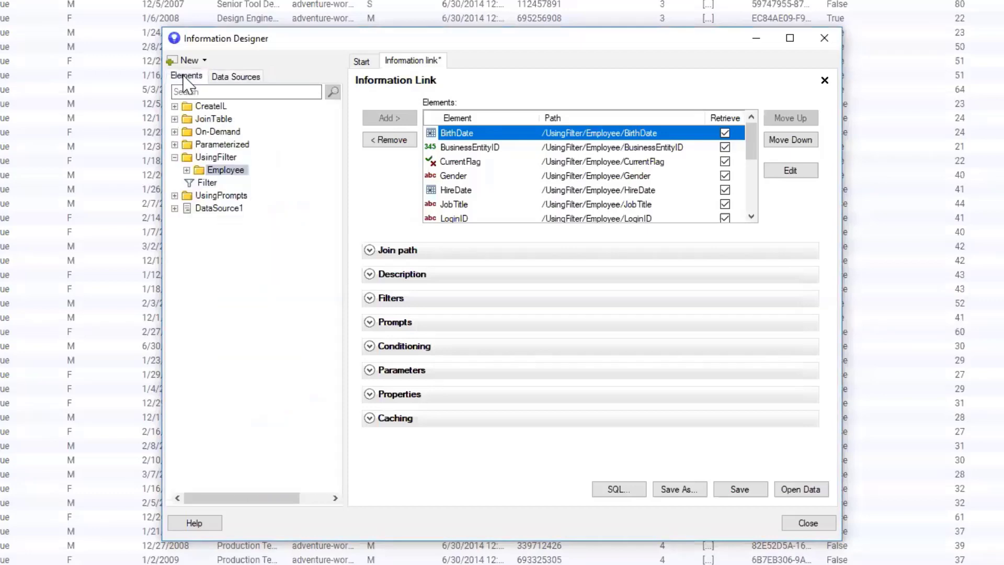
pyautogui.click(207, 183)
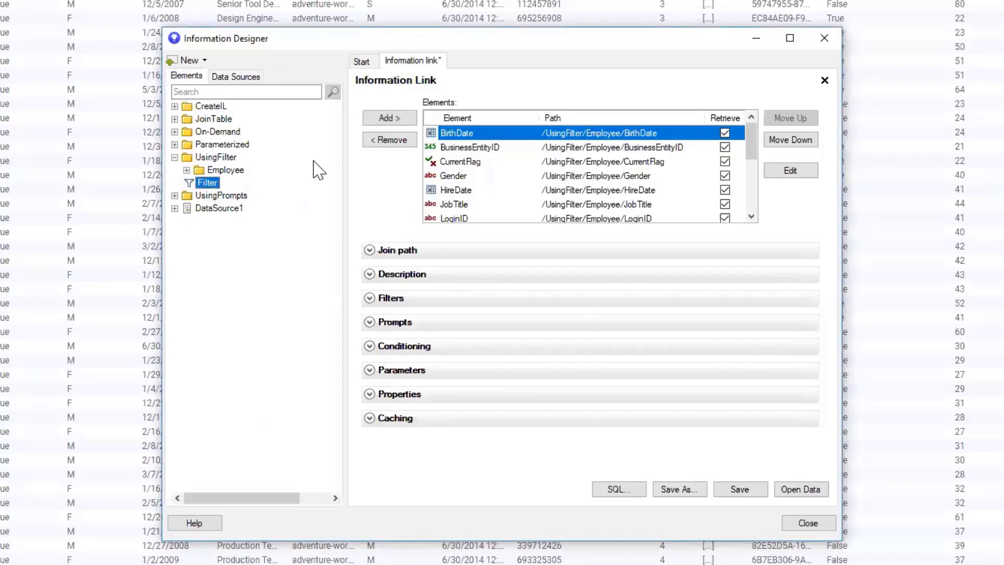
pyautogui.click(383, 119)
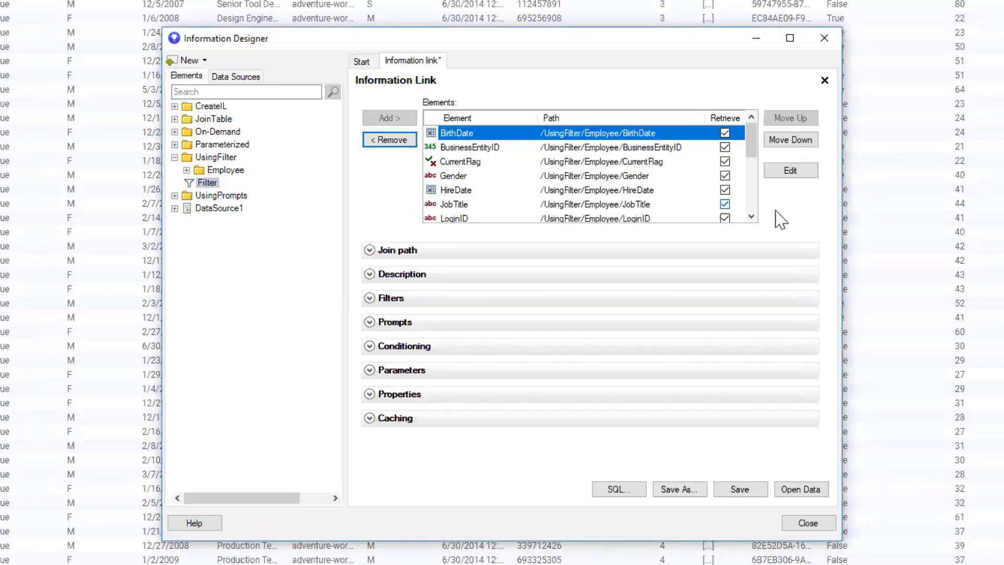
pyautogui.moveTo(751, 149); pyautogui.dragTo(751, 247)
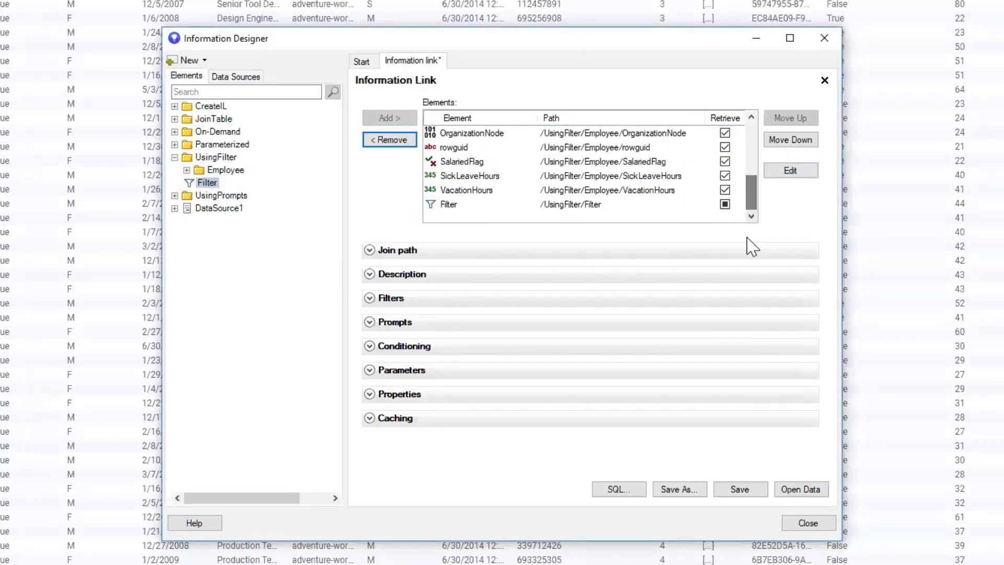
# Check the WHERE clause in the link's SQL and open the filtered data, discarding changes to the current analysis
pyautogui.click(620, 490)
pyautogui.moveTo(494, 303); pyautogui.dragTo(491, 357)
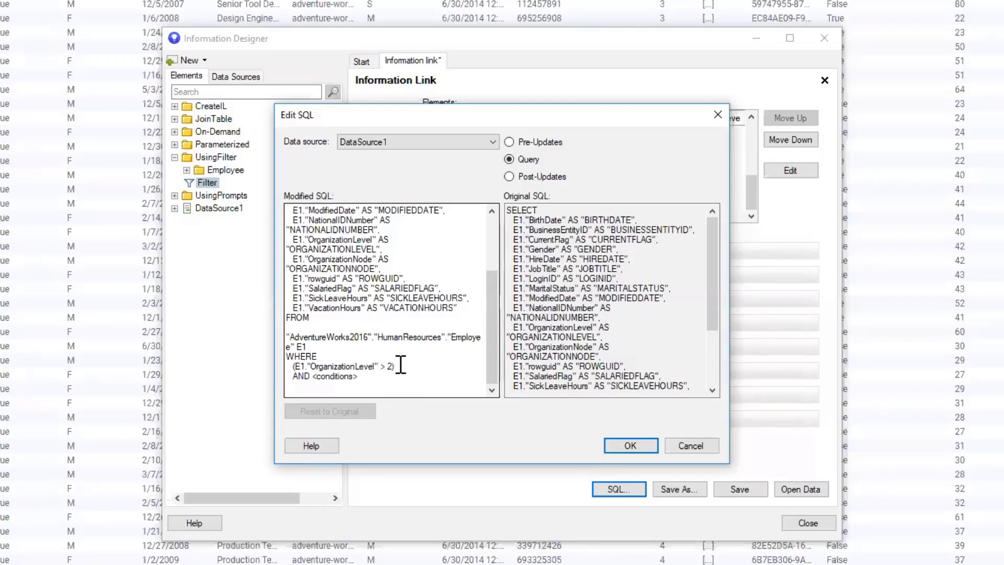
pyautogui.click(628, 446)
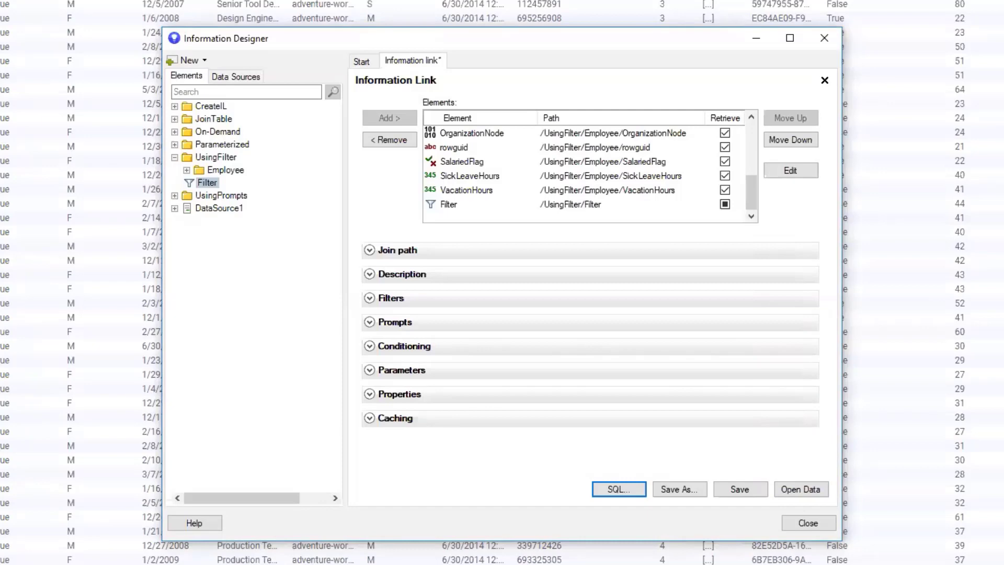
pyautogui.click(802, 489)
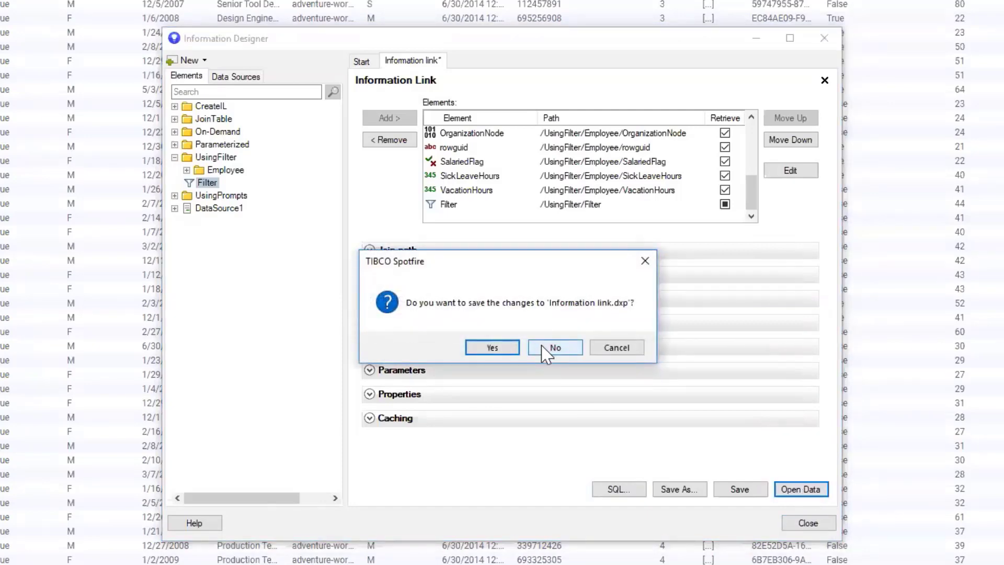
pyautogui.click(544, 348)
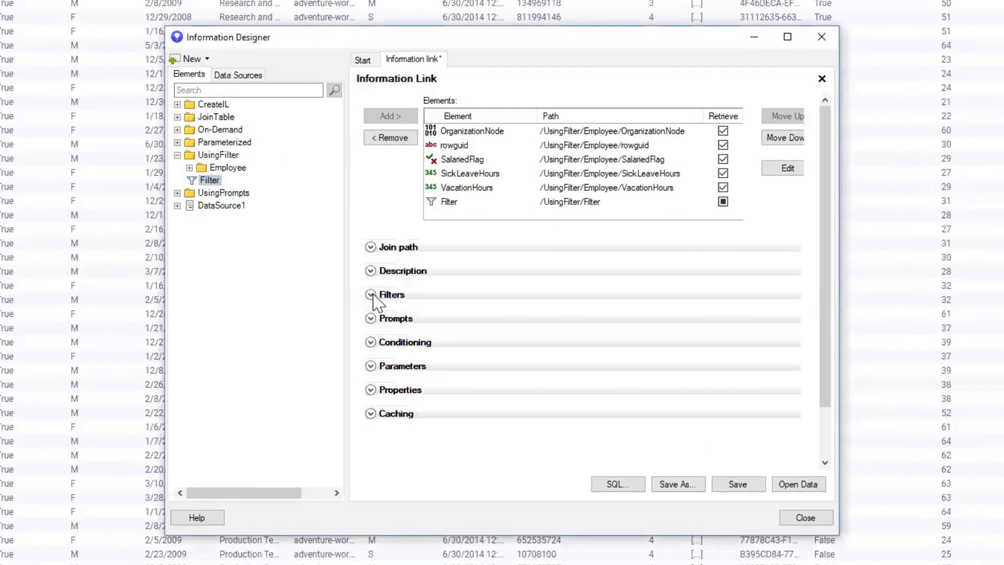
# Add a filter on the Gender column to the information link, with filter type Values and the value F
pyautogui.click(371, 295)
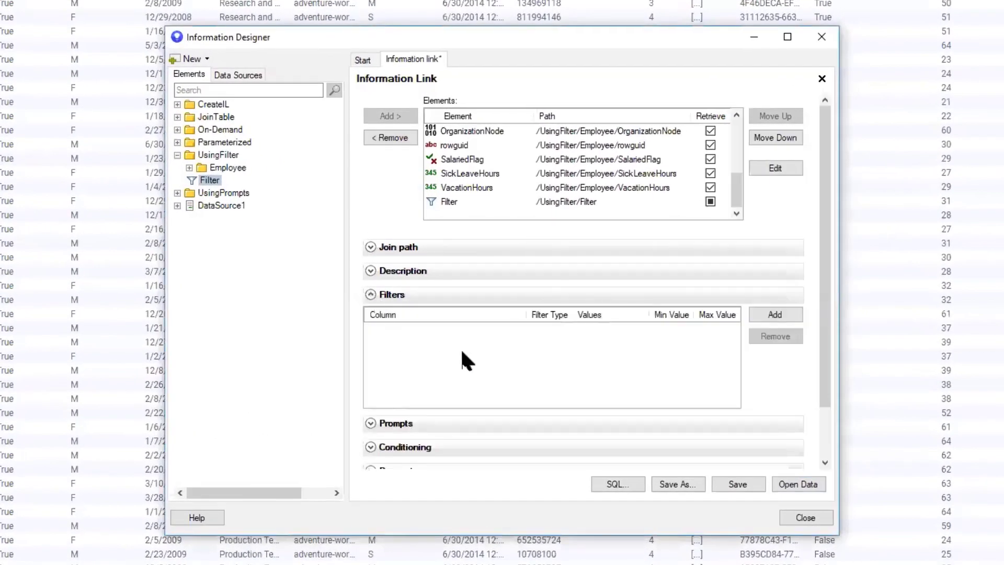
pyautogui.click(776, 314)
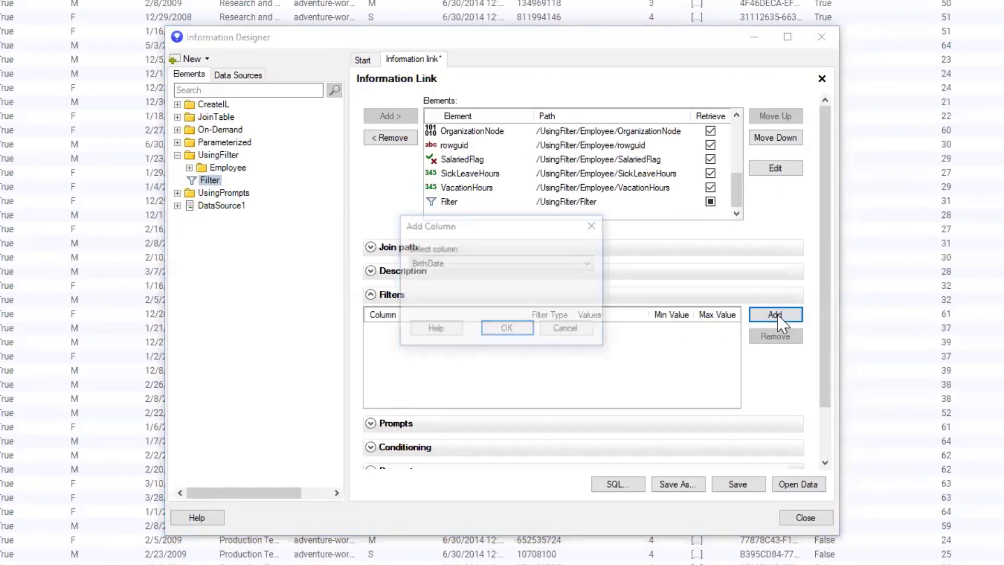
pyautogui.click(509, 264)
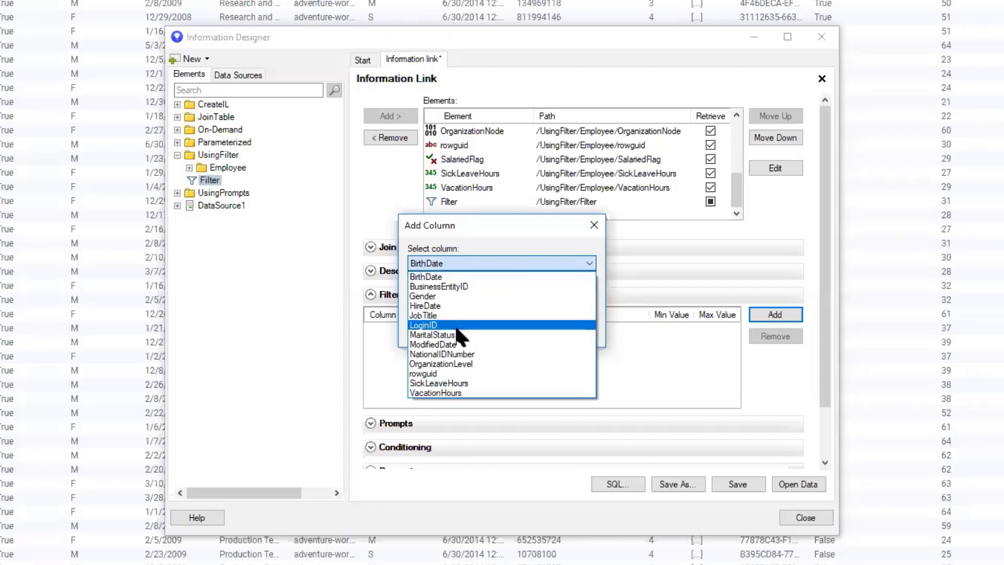
pyautogui.click(443, 295)
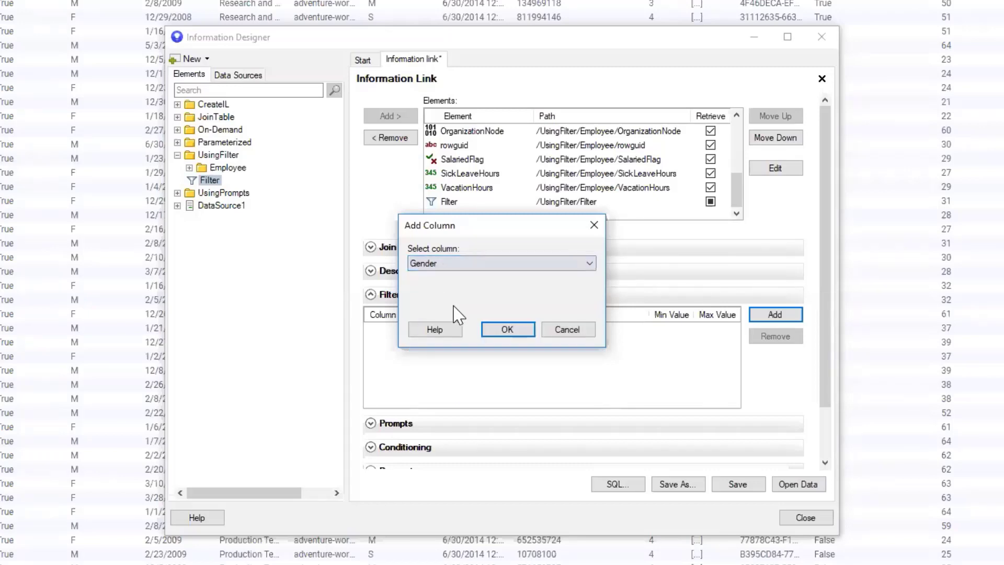
pyautogui.click(501, 330)
pyautogui.click(538, 331)
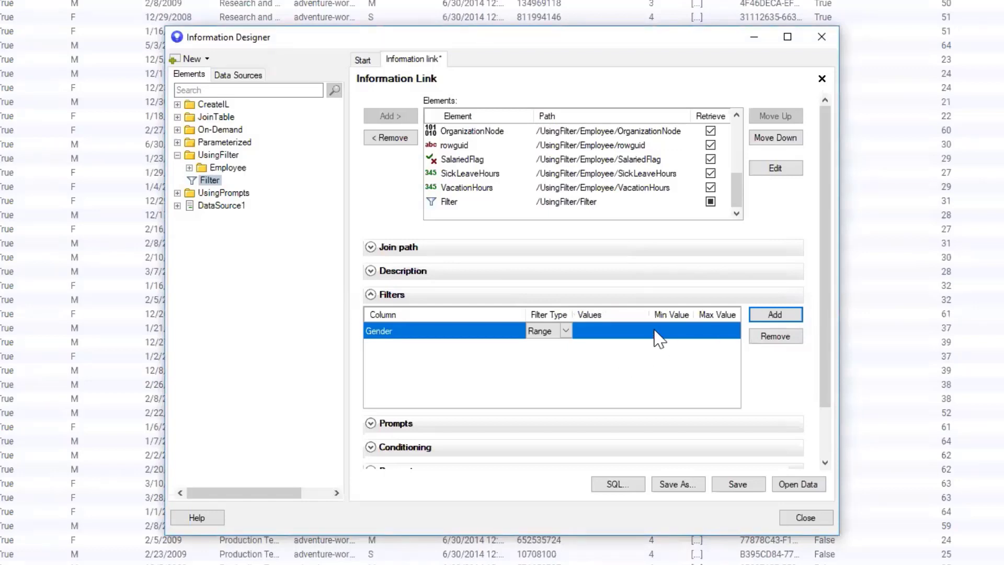
pyautogui.click(565, 331)
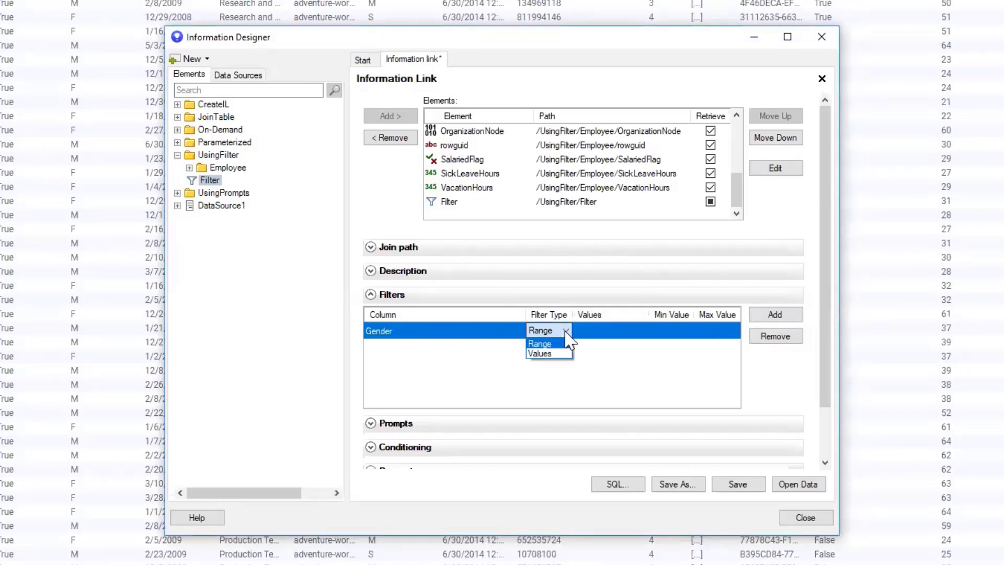
pyautogui.click(555, 354)
pyautogui.click(594, 335)
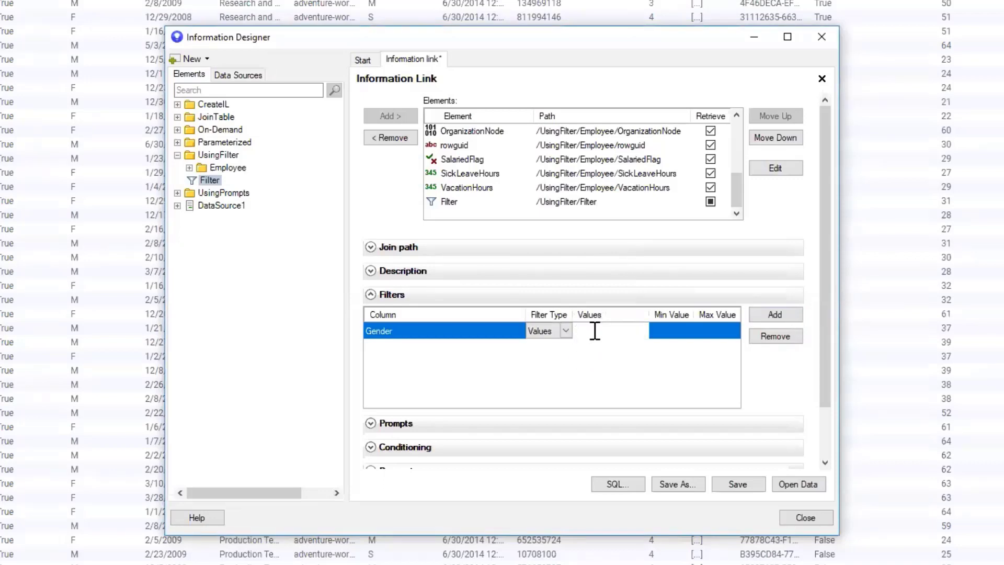
pyautogui.write('F')
# Examine the link's SQL query for the Gender condition in its WHERE clause
pyautogui.click(611, 482)
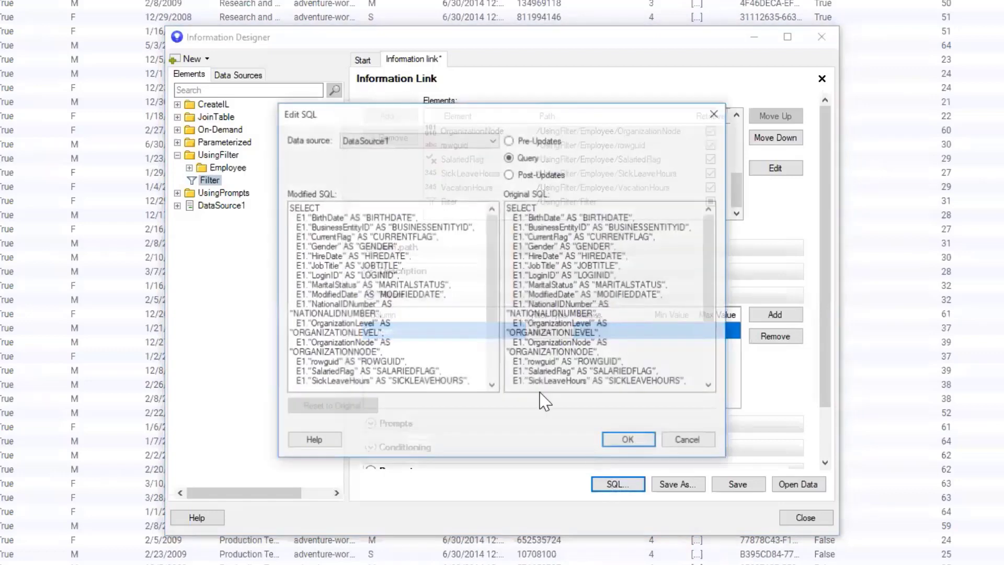
pyautogui.moveTo(489, 285); pyautogui.dragTo(494, 374)
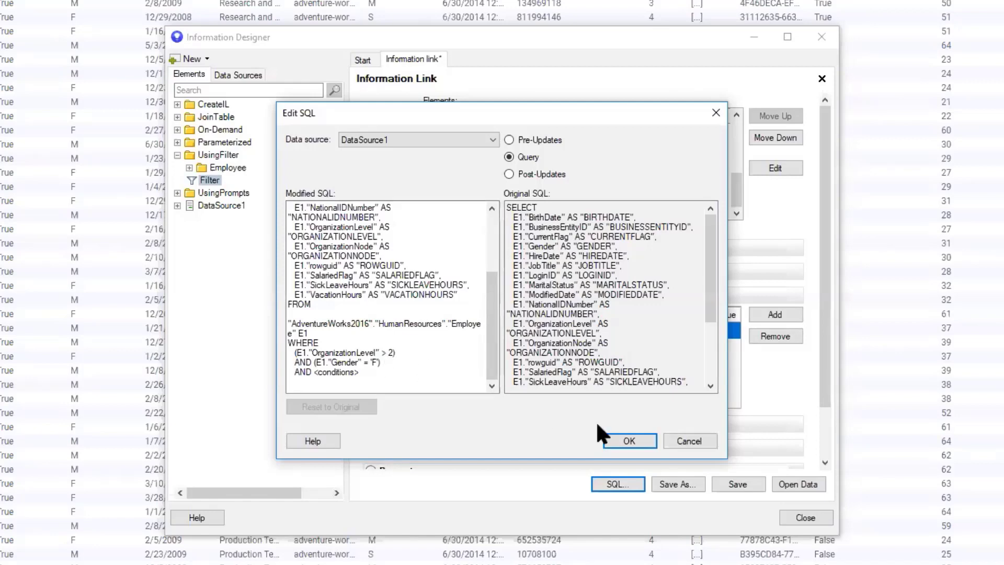
pyautogui.click(622, 443)
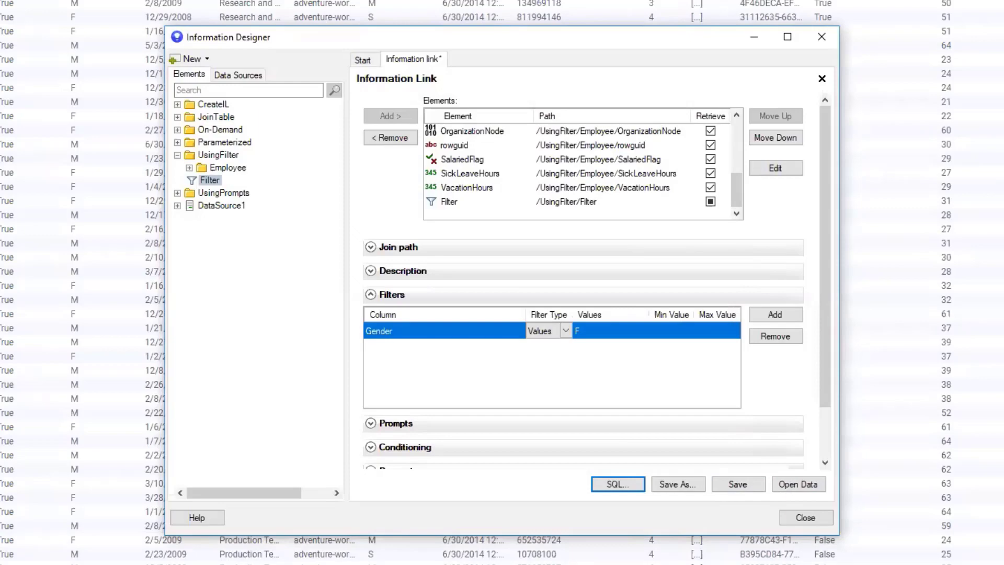
# Open the Gender-filtered data, discarding changes to the current analysis, and minimize Information Designer to reveal the table
pyautogui.click(800, 484)
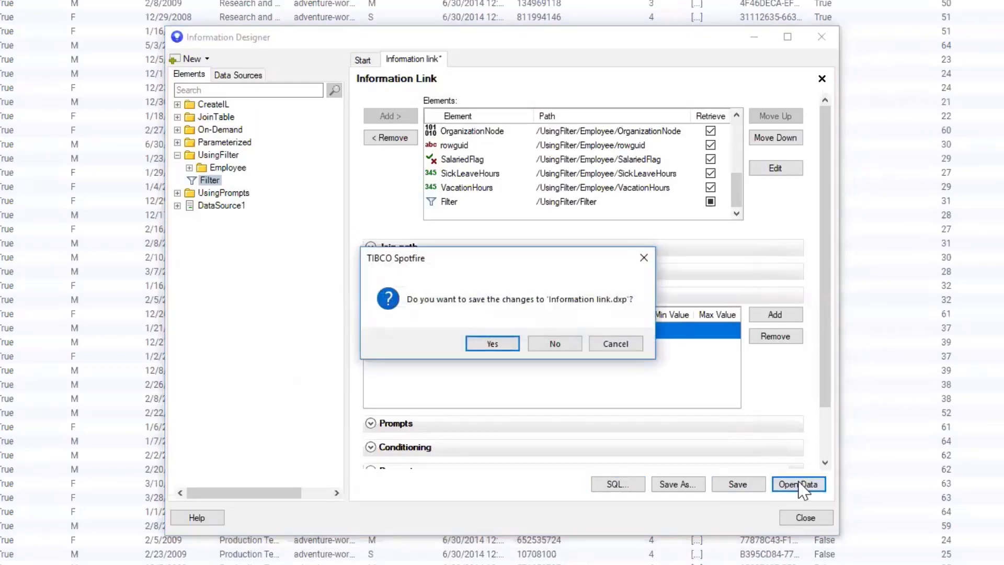
pyautogui.click(555, 344)
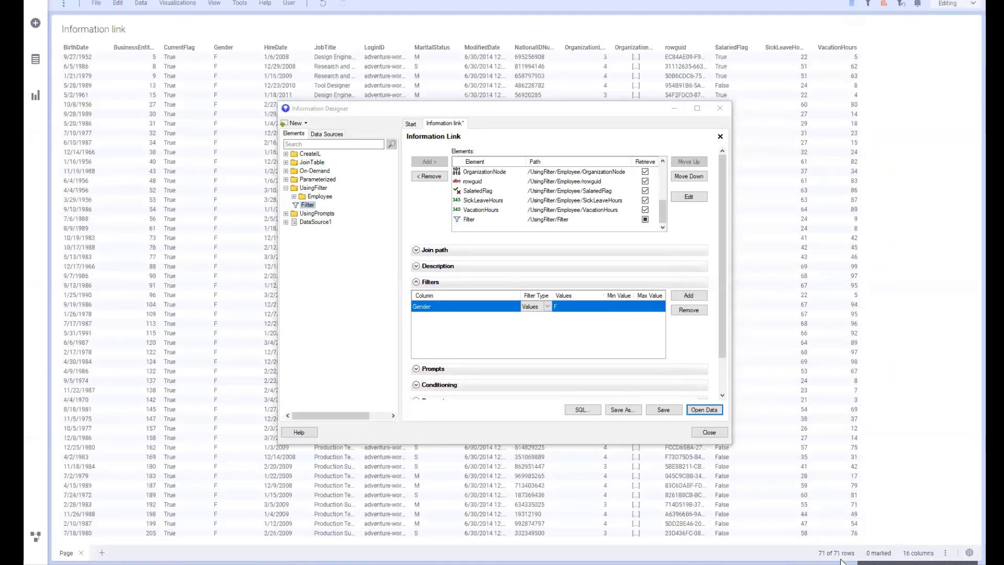
pyautogui.click(679, 112)
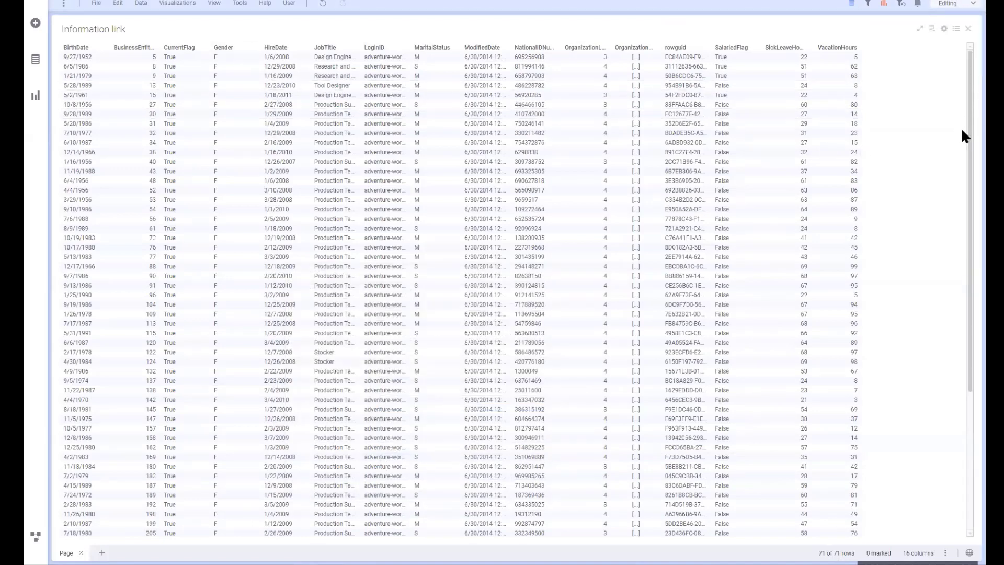
# Examine the Gender values through the whole loaded table and in the analysis filters
pyautogui.scroll(-3, 961, 157)
pyautogui.moveTo(961, 243); pyautogui.dragTo(936, 333)
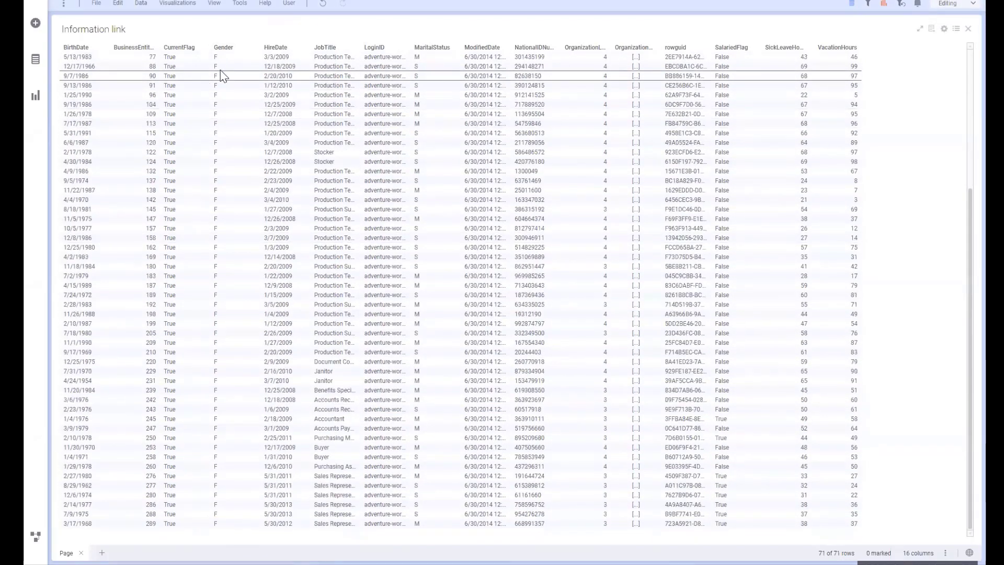
pyautogui.moveTo(219, 82); pyautogui.dragTo(168, 400)
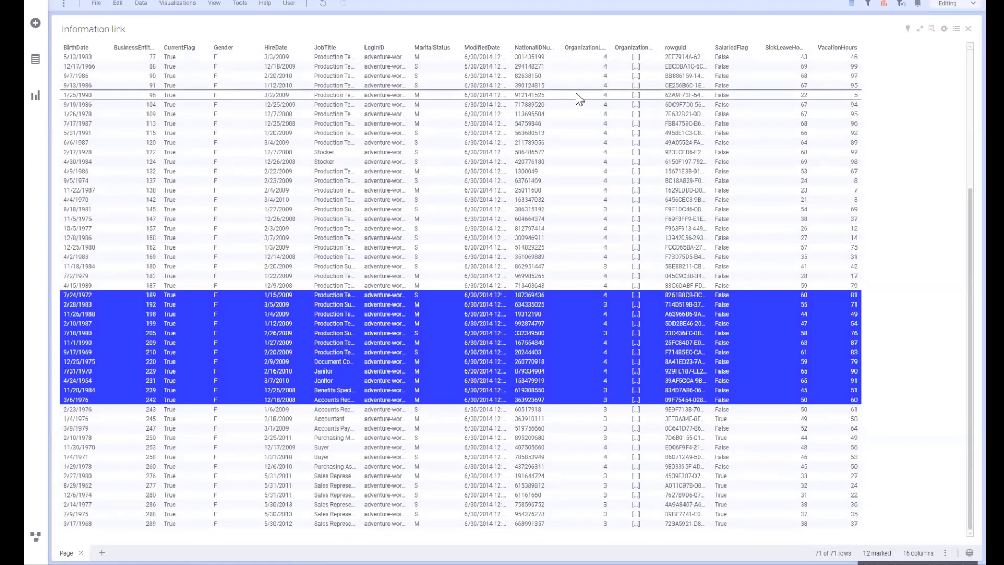
pyautogui.click(582, 58)
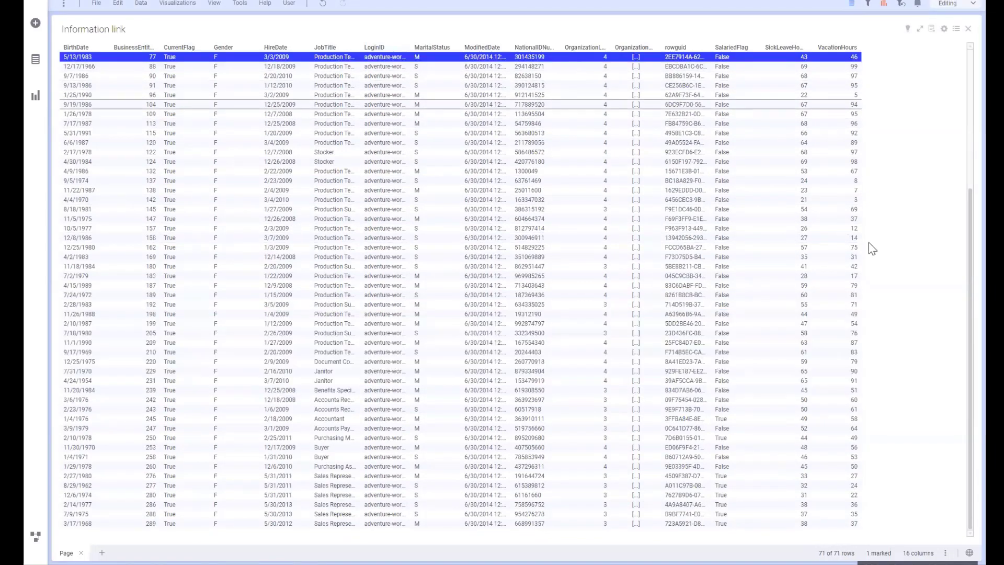
pyautogui.scroll(5, 961, 192)
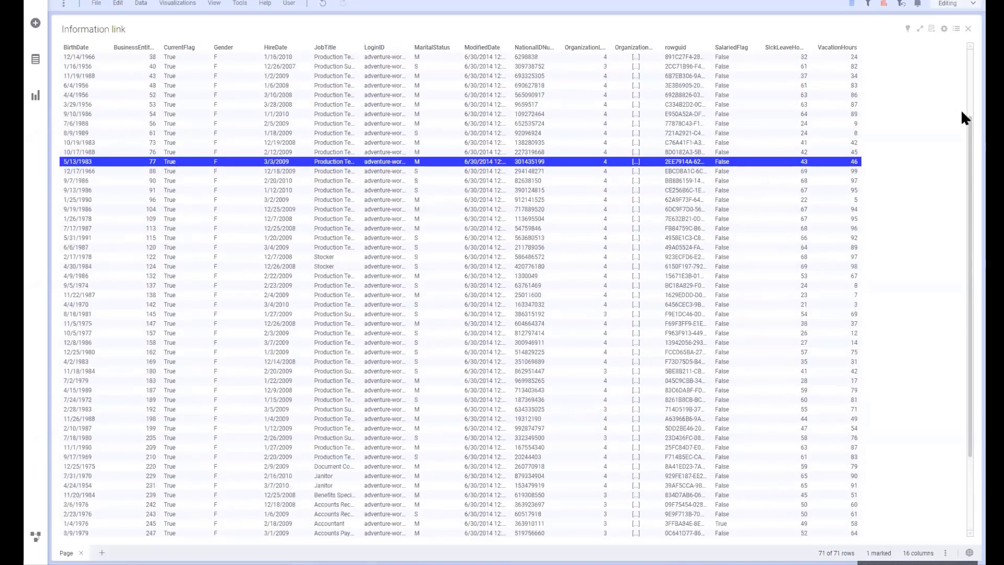
pyautogui.scroll(1, 961, 98)
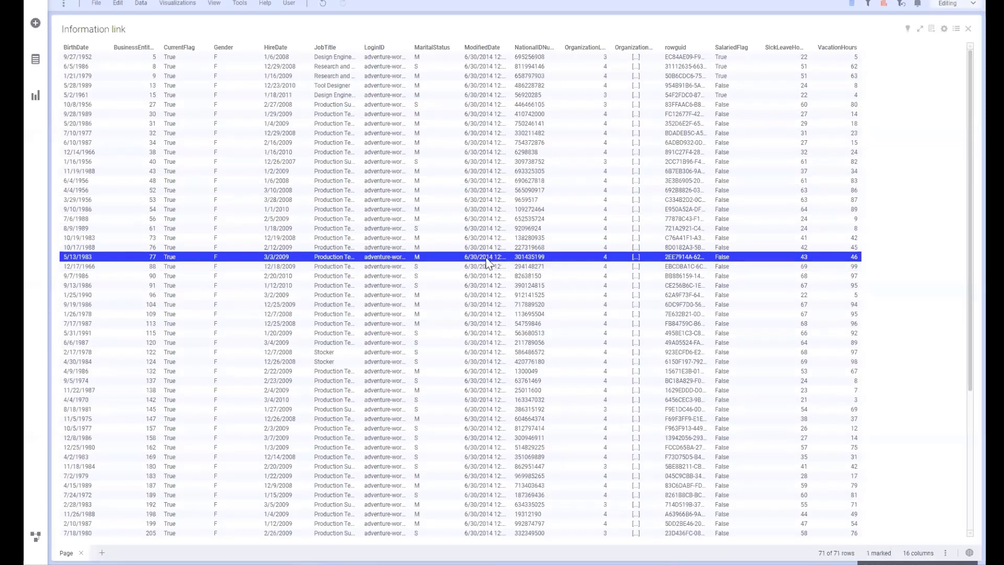
pyautogui.click(868, 5)
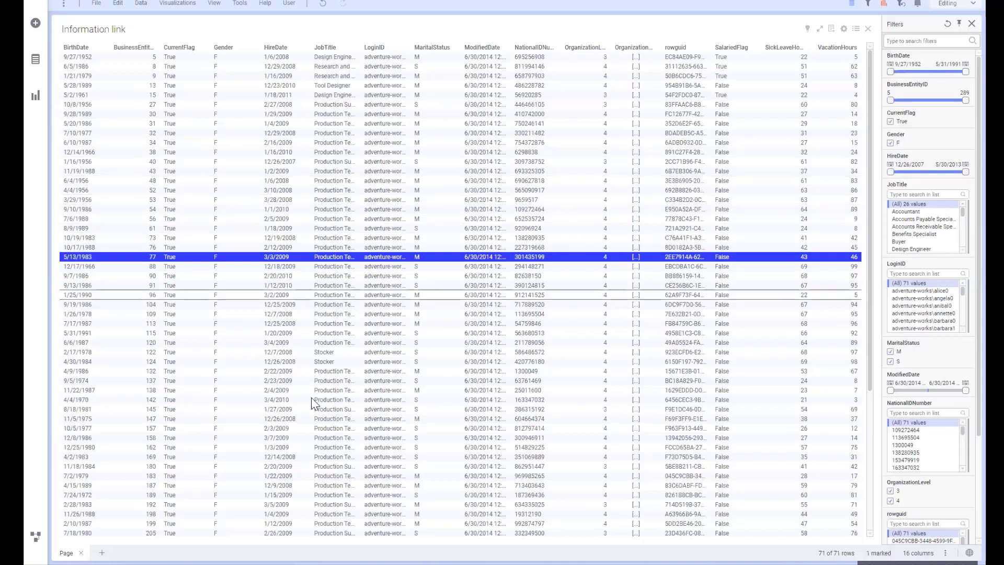
# Return to Information Designer and close the open information link without saving its changes
pyautogui.moveTo(302, 562)
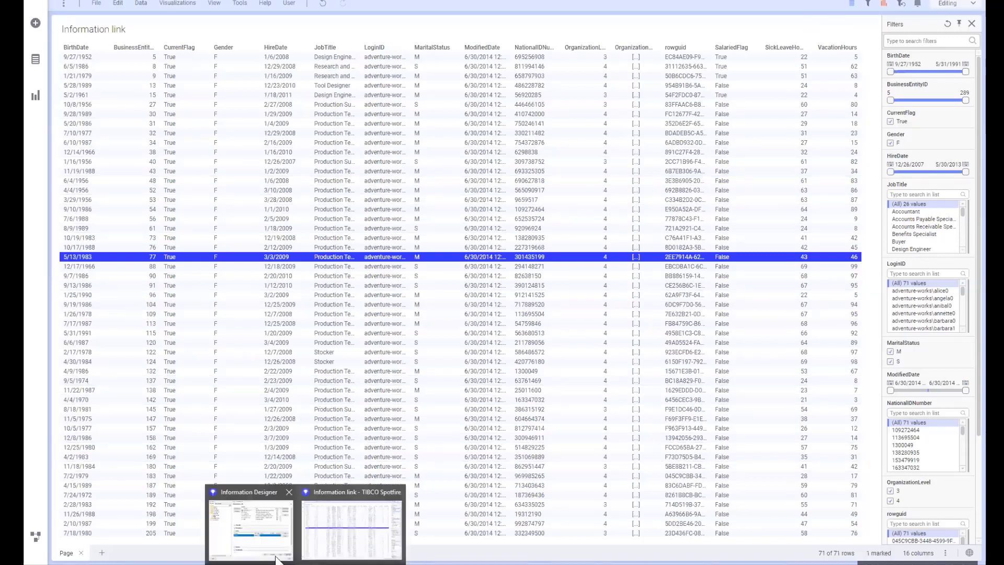
pyautogui.click(268, 545)
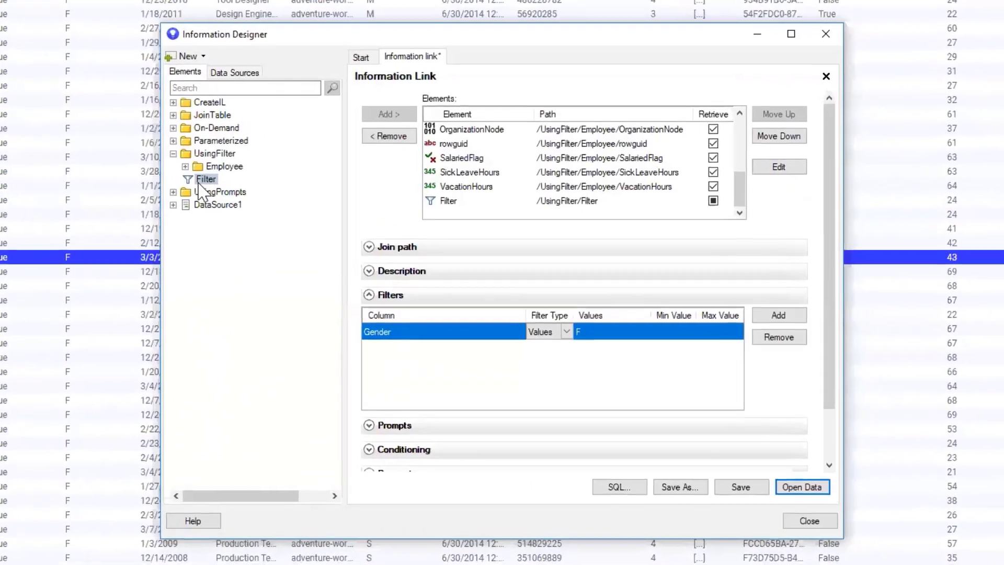
pyautogui.click(826, 75)
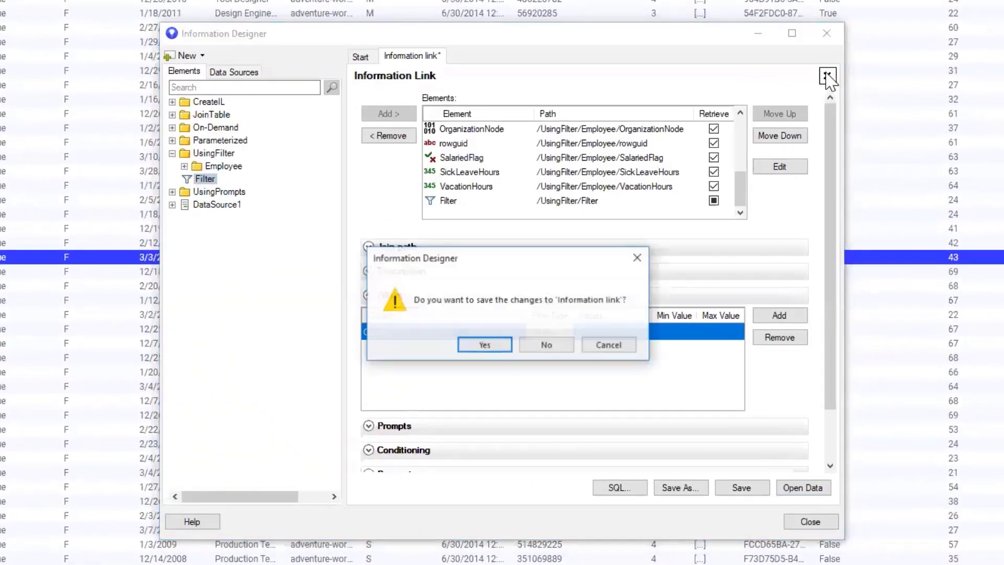
pyautogui.click(554, 347)
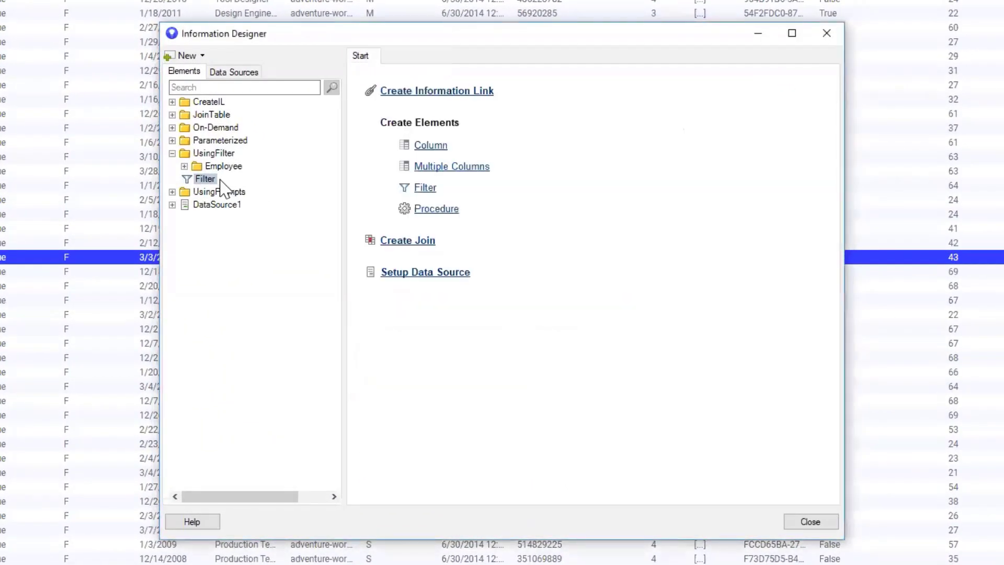
# Collapse the UsingFilter folder and open the vStoreWithAddresses information link from the UsingPrompts folder
pyautogui.click(172, 154)
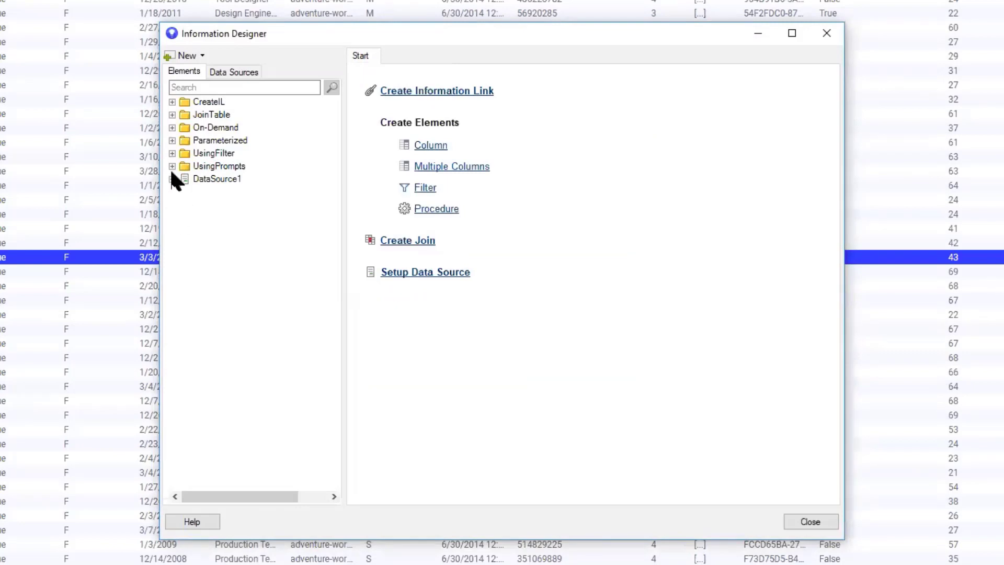
pyautogui.click(172, 166)
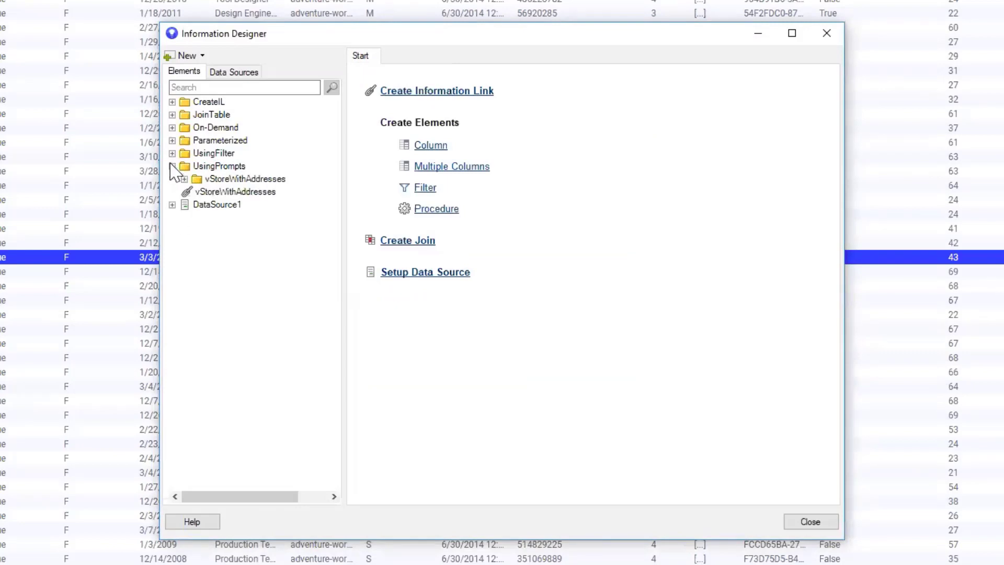
pyautogui.doubleClick(211, 192)
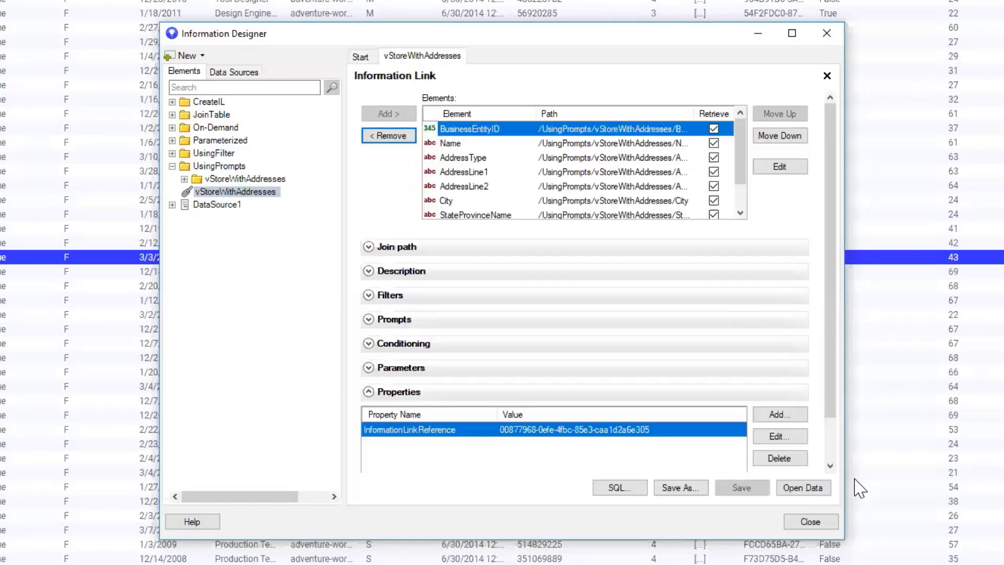
# Open the vStoreWithAddresses data, discarding changes to the current analysis, and move Information Designer clear of the table
pyautogui.click(810, 481)
pyautogui.click(555, 346)
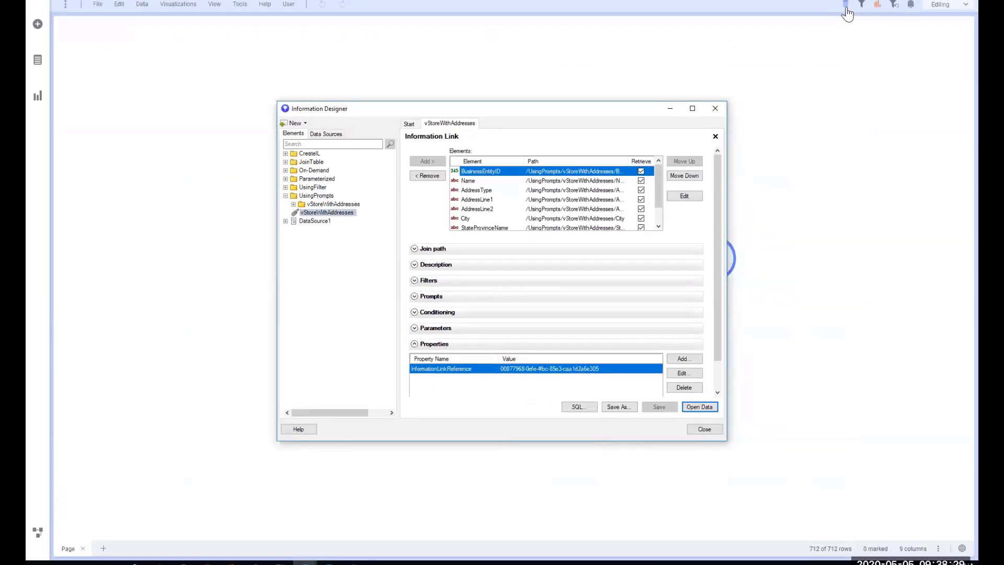
pyautogui.click(613, 114)
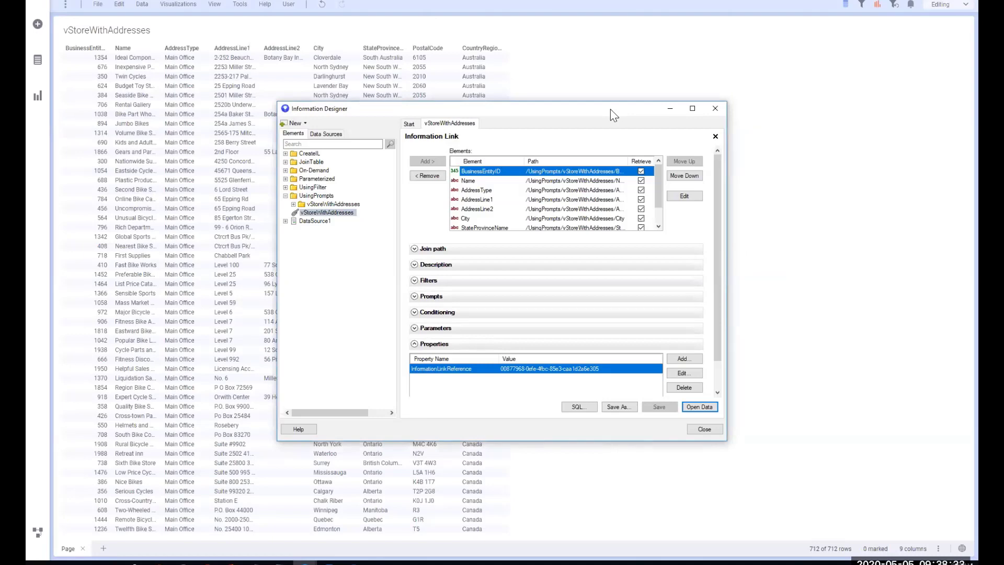
pyautogui.moveTo(613, 114); pyautogui.dragTo(846, 112)
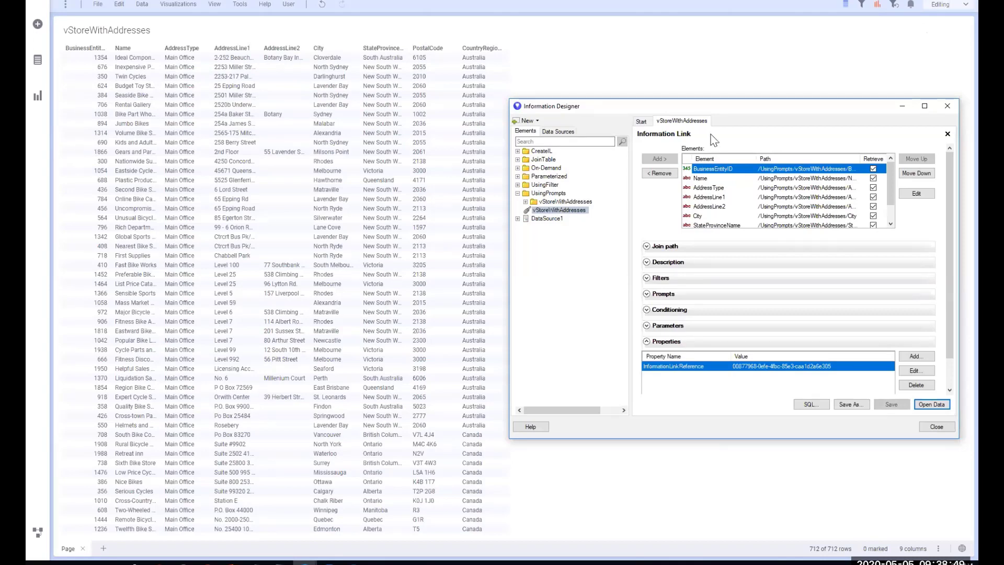
pyautogui.moveTo(711, 109); pyautogui.dragTo(702, 71)
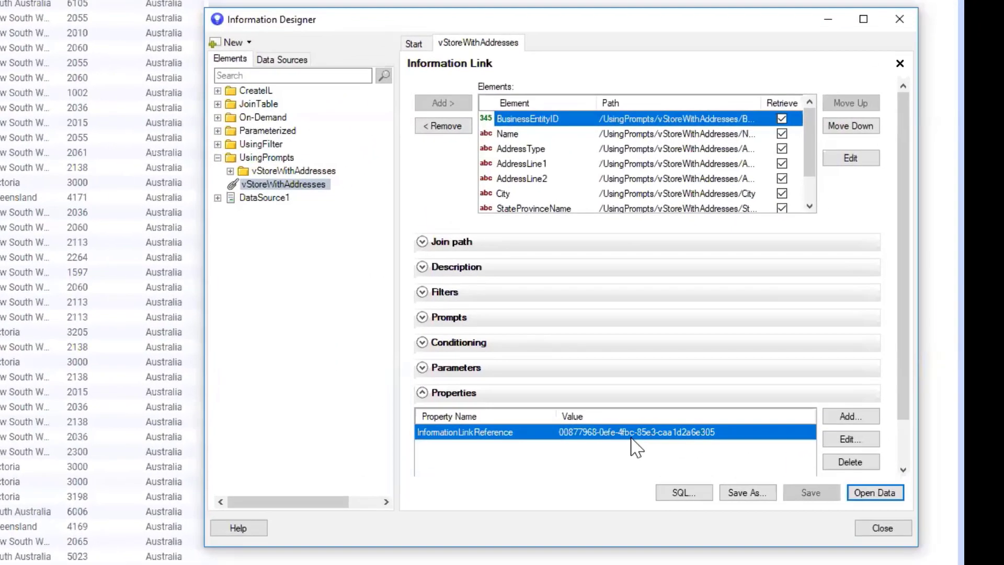
# Add a prompt on the CountryRegionName column to the information link, with prompt type Single selection
pyautogui.click(422, 317)
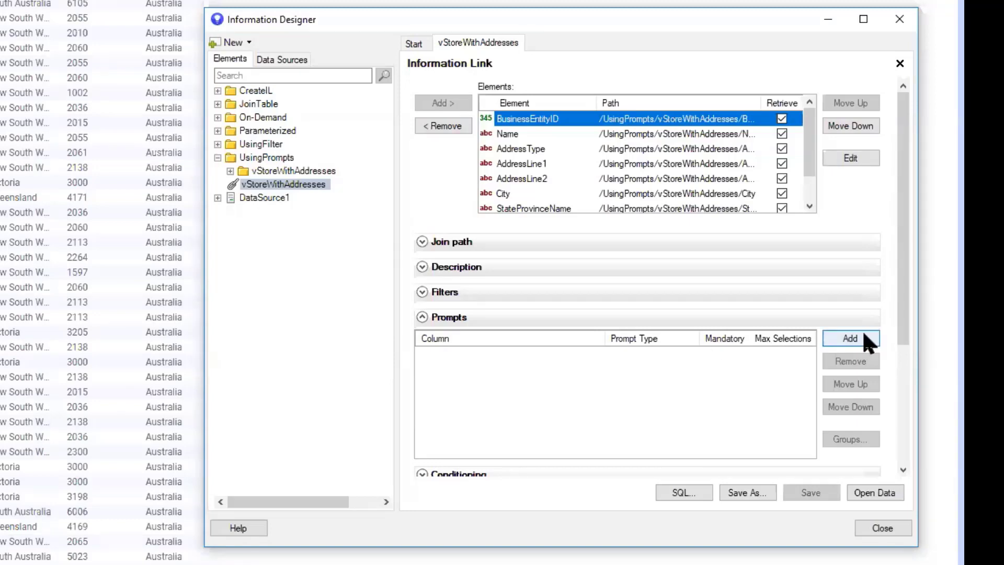
pyautogui.click(851, 339)
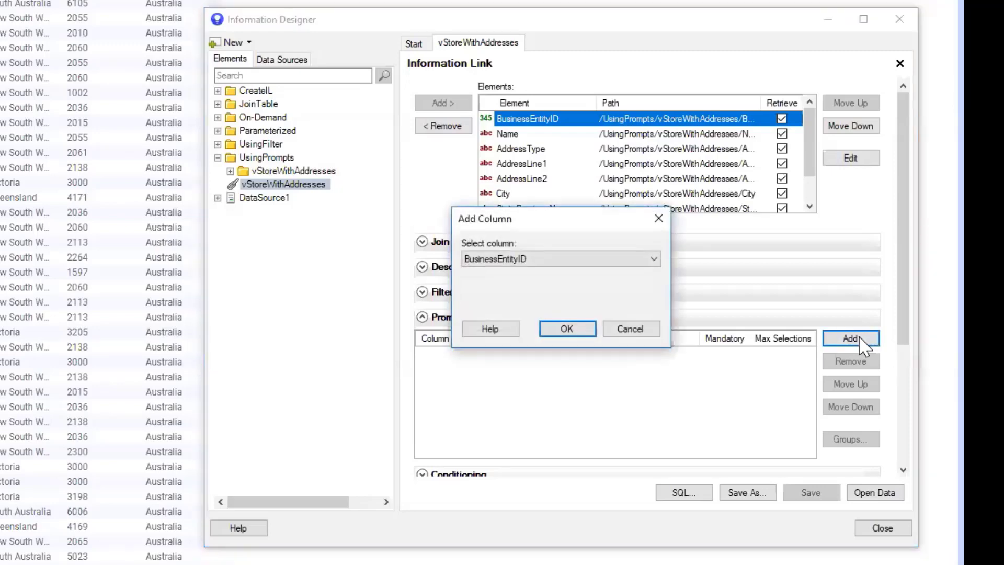
pyautogui.click(547, 260)
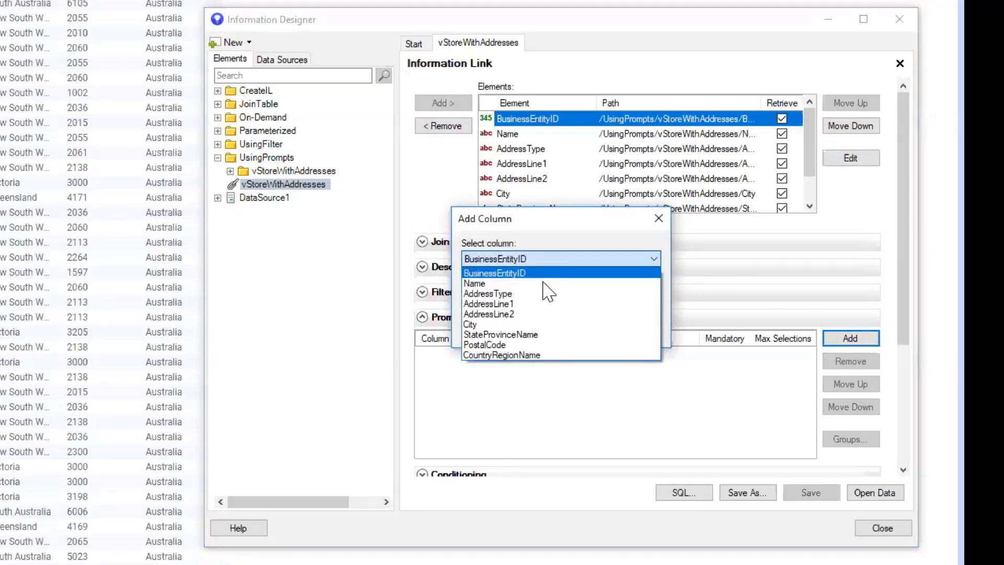
pyautogui.click(535, 355)
pyautogui.click(562, 328)
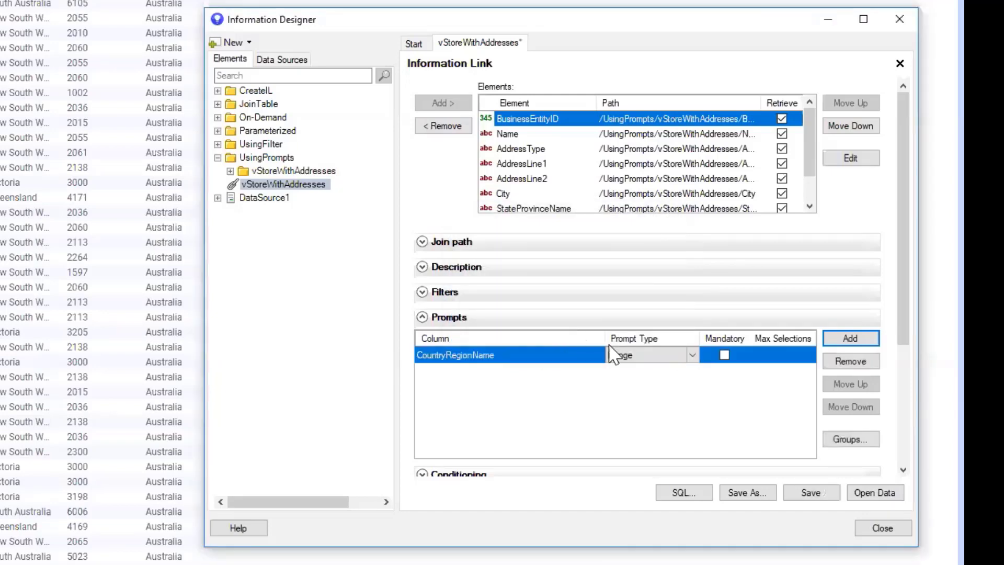
pyautogui.click(611, 356)
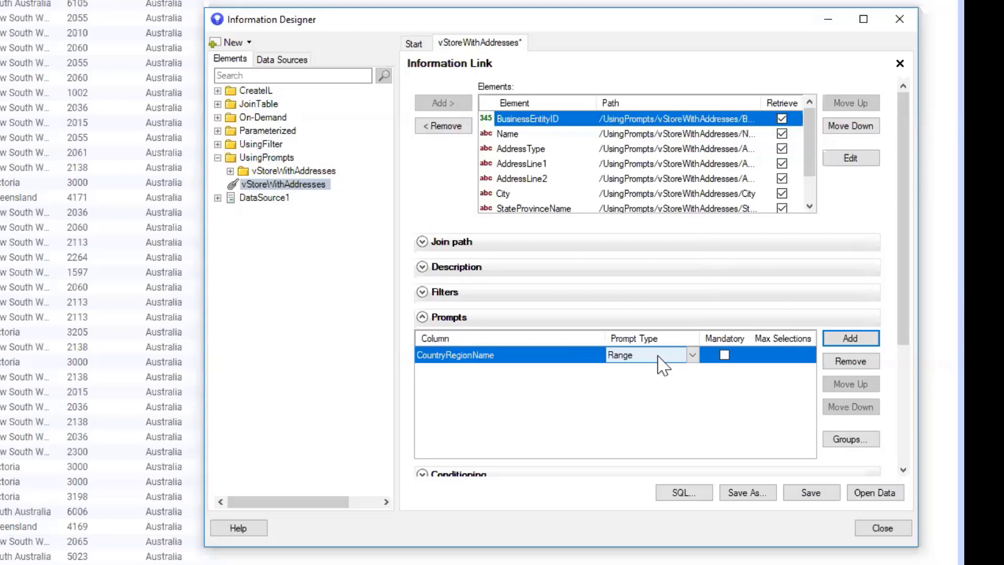
pyautogui.click(692, 355)
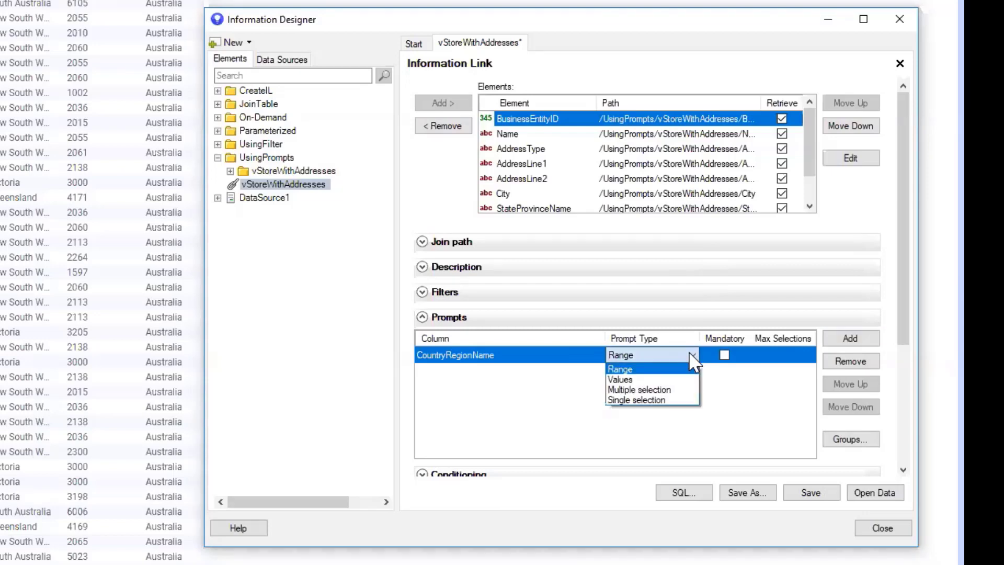
pyautogui.click(667, 399)
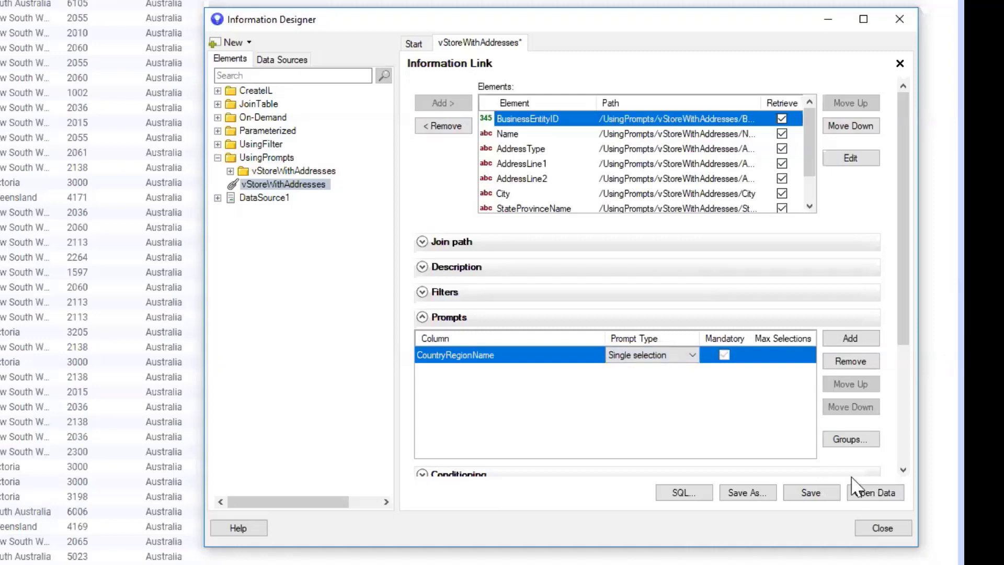
# Open the link's data without saving the current analysis, choose United States for CountryRegionName, and review the loaded rows
pyautogui.click(874, 493)
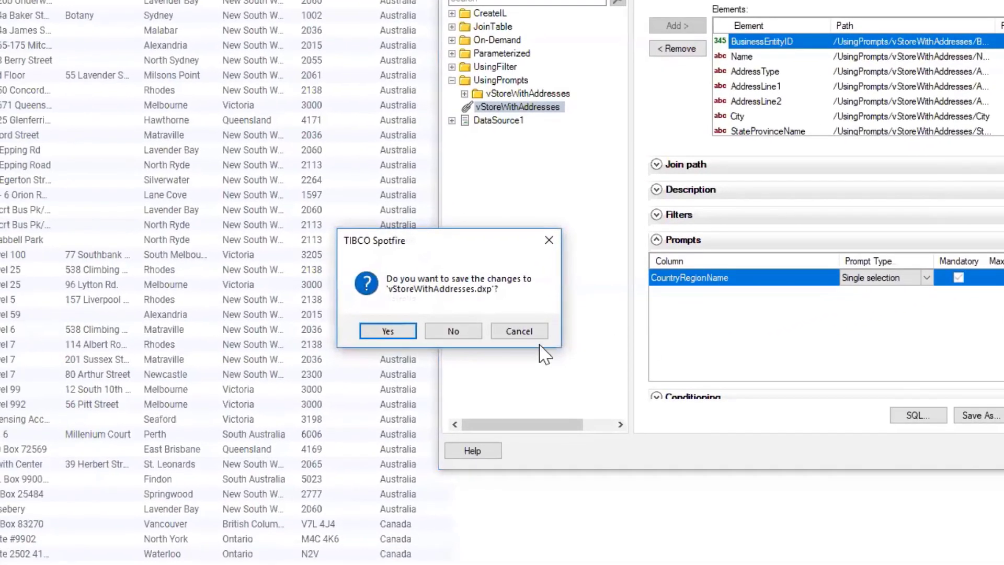
pyautogui.click(453, 331)
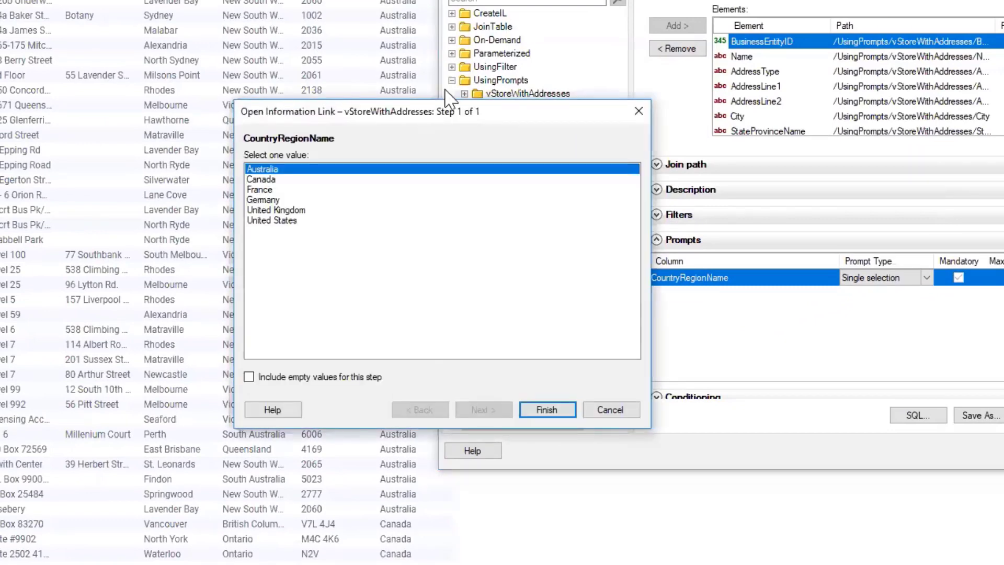
pyautogui.click(281, 220)
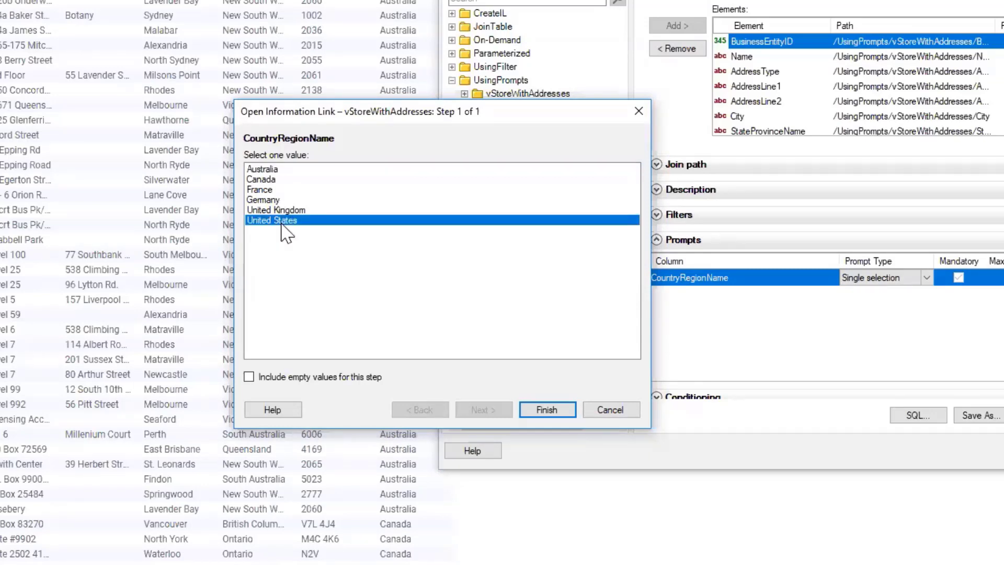
pyautogui.click(546, 410)
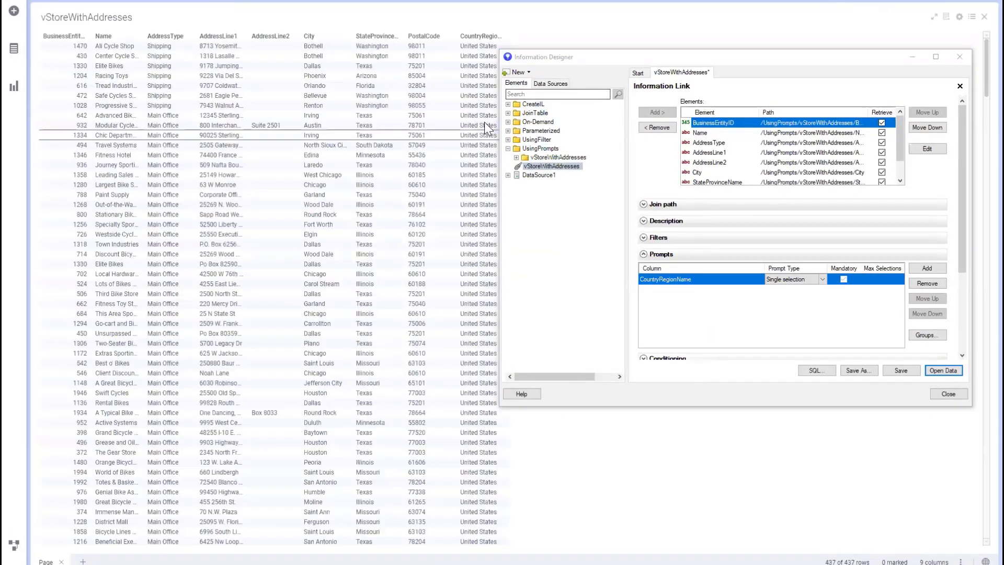
pyautogui.scroll(-2, 980, 225)
pyautogui.moveTo(977, 217); pyautogui.dragTo(977, 522)
pyautogui.moveTo(976, 453); pyautogui.dragTo(976, 52)
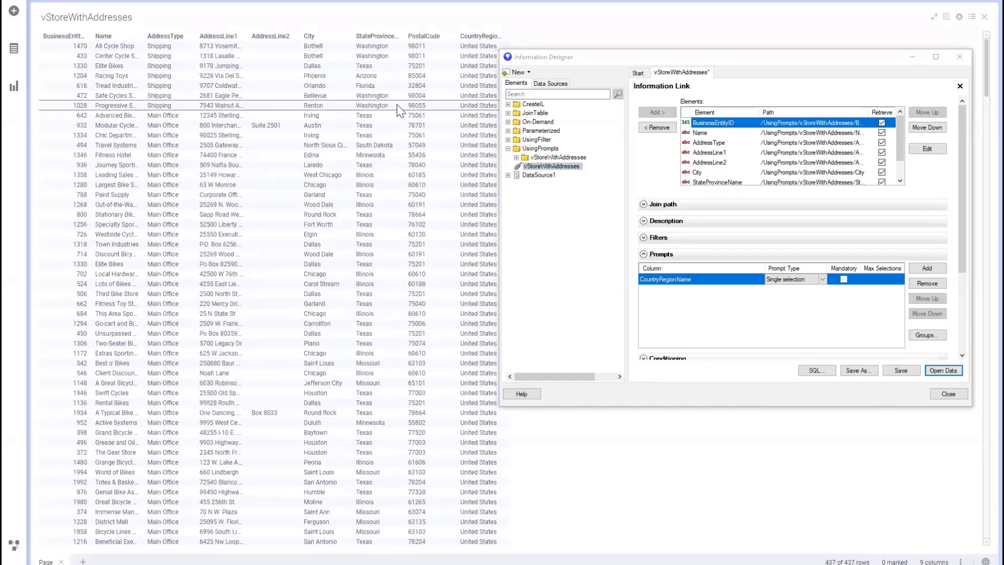
# Add a mandatory prompt on the City column with prompt type Multiple selection and save the information link
pyautogui.click(924, 269)
pyautogui.click(730, 215)
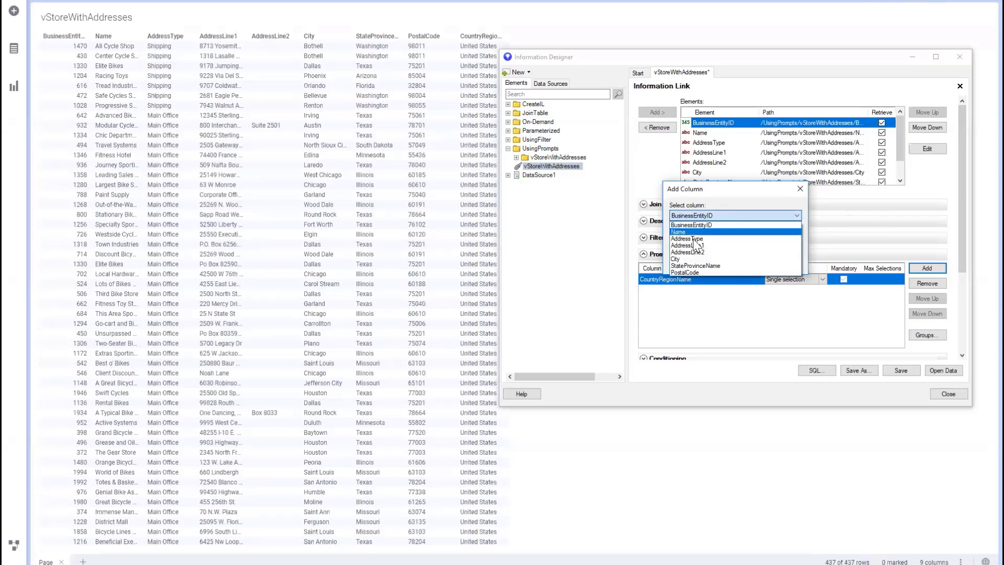
pyautogui.click(722, 259)
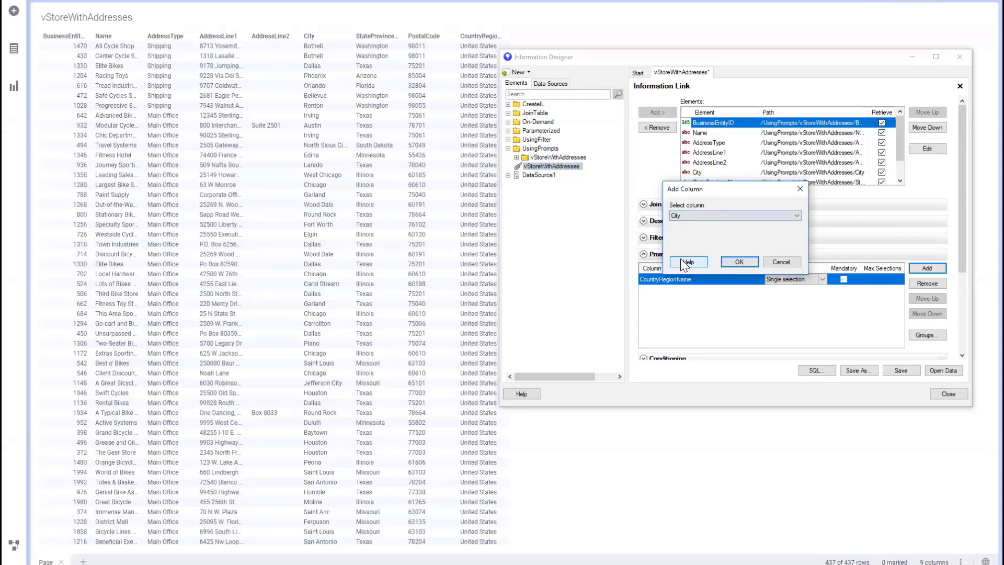
pyautogui.click(729, 261)
pyautogui.click(821, 290)
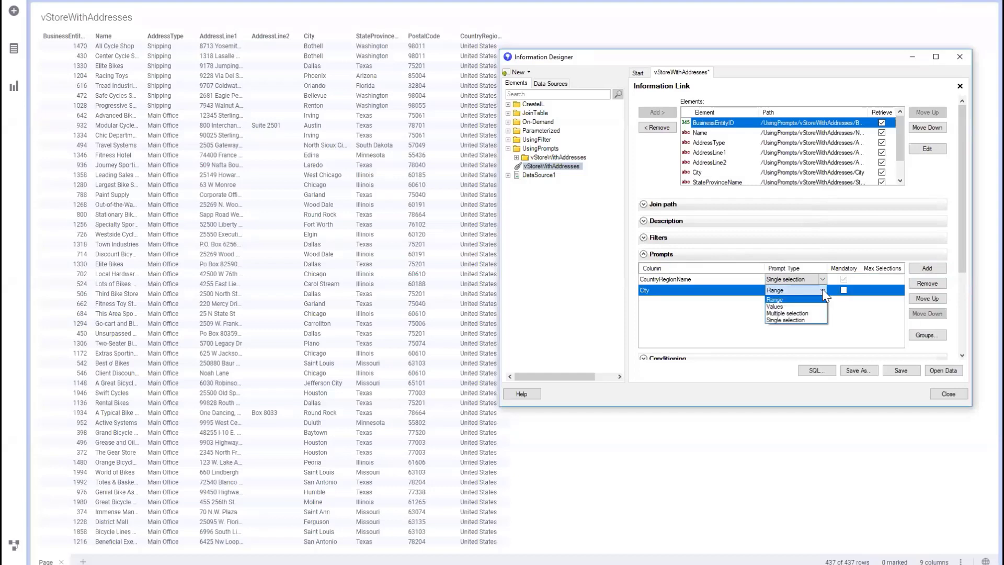
pyautogui.click(785, 313)
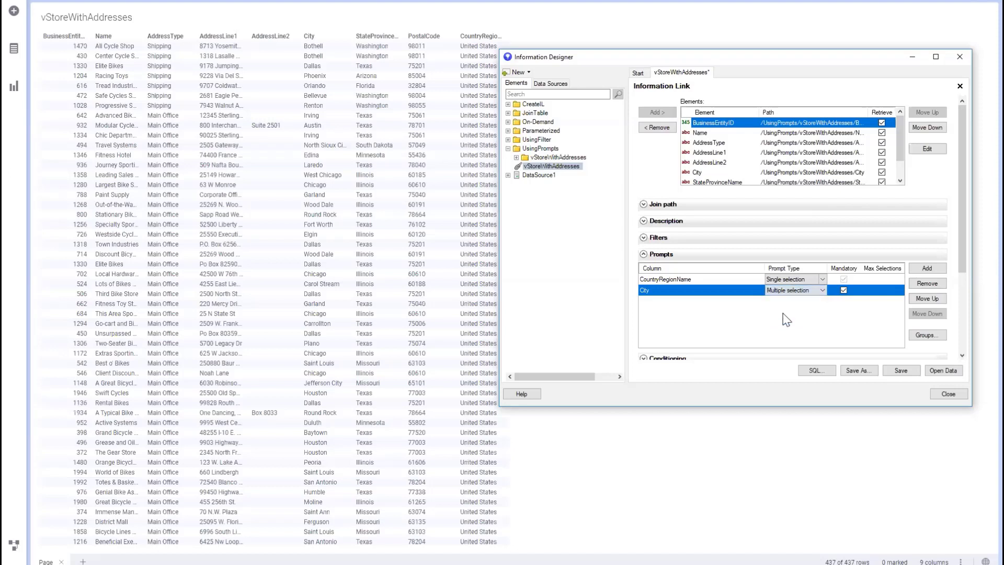
pyautogui.click(908, 369)
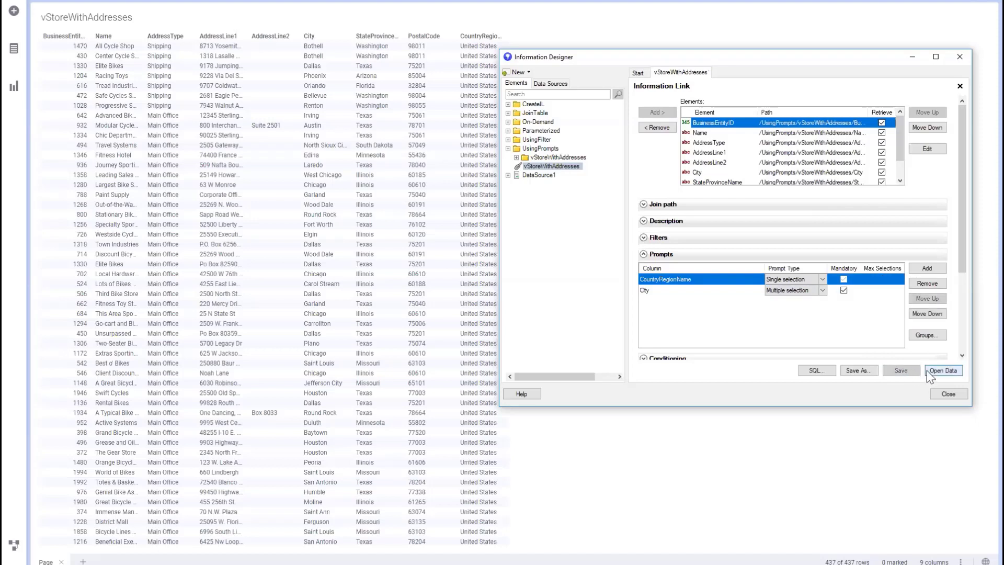
# Open the link's data without saving the current analysis, choosing United States and the cities Albany, Bell Gardens and Bellevue
pyautogui.click(932, 371)
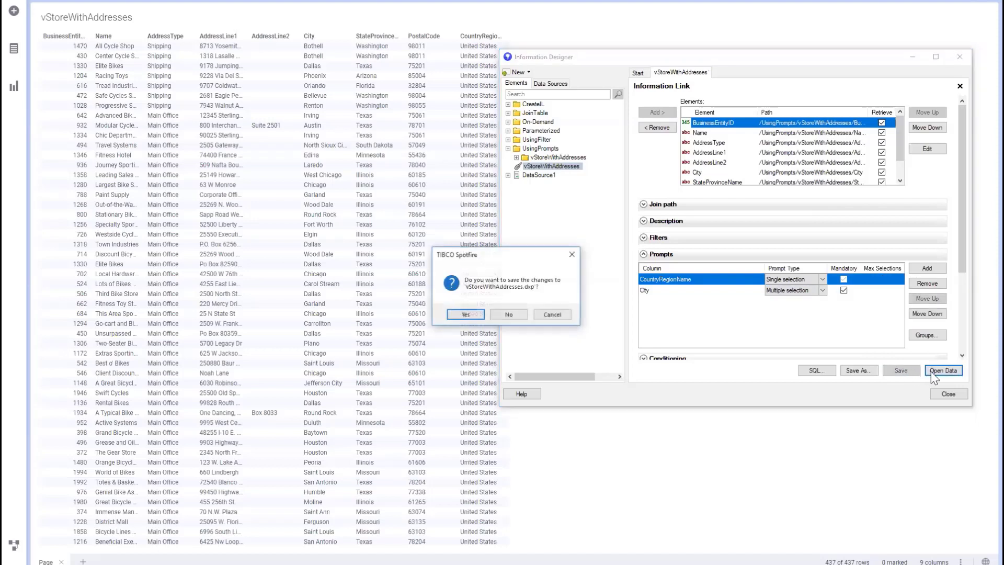
pyautogui.click(505, 314)
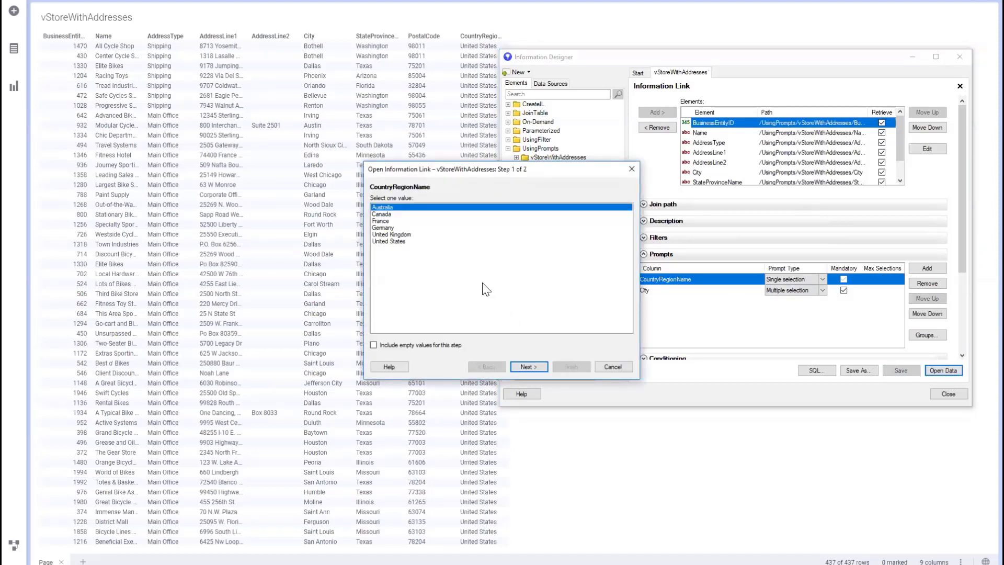
pyautogui.click(393, 239)
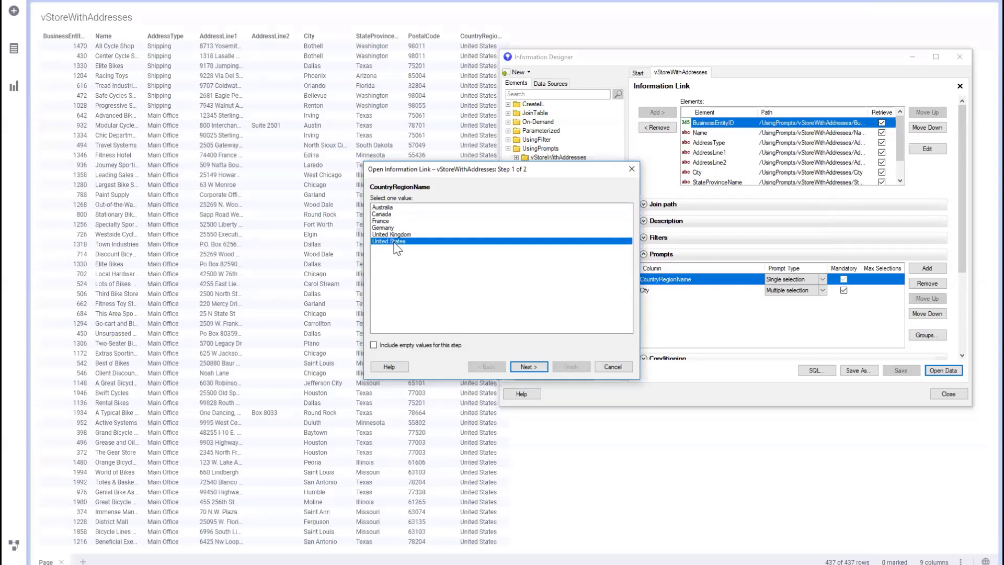
pyautogui.click(528, 367)
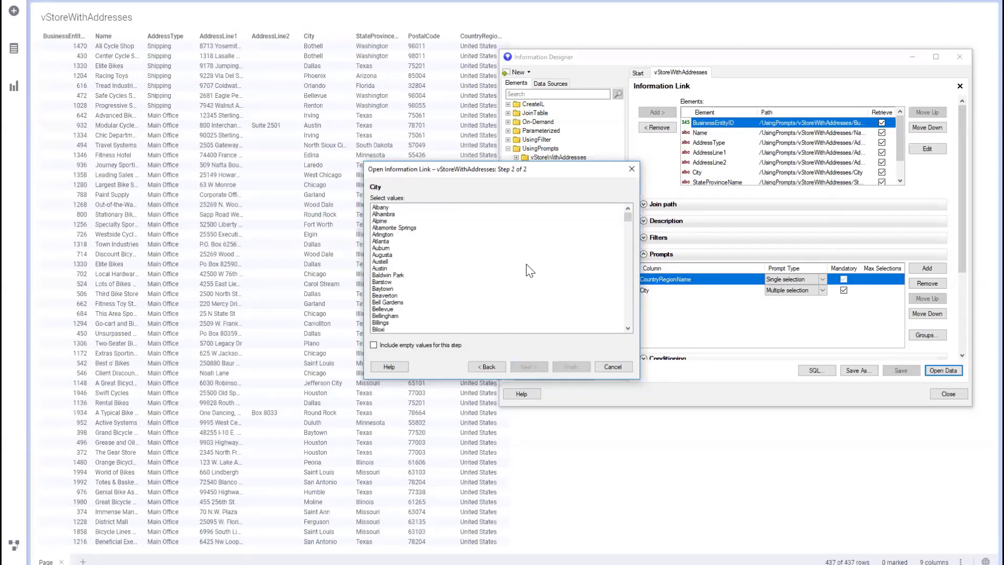
pyautogui.click(387, 209)
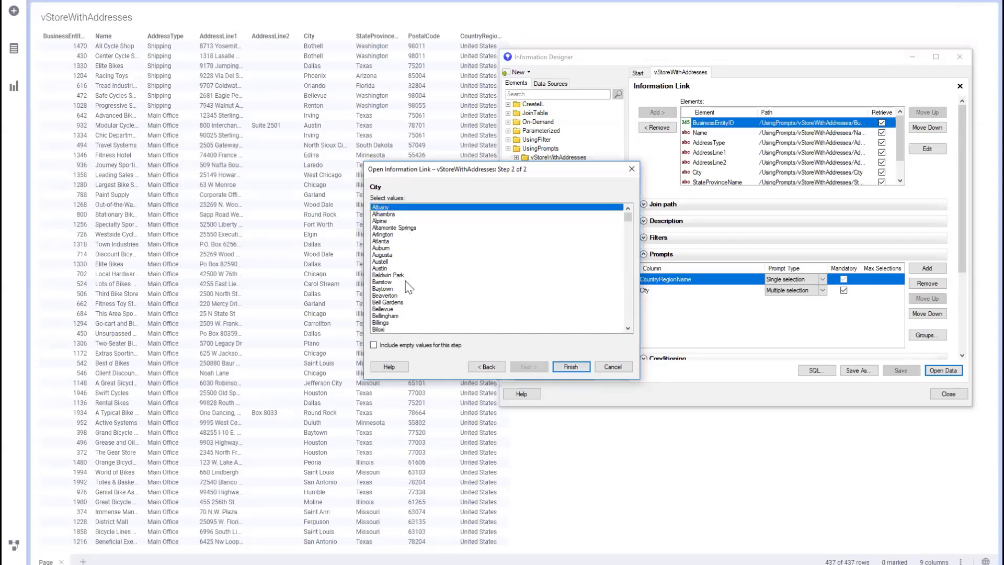
pyautogui.keyDown('ctrl'); pyautogui.click(397, 304); pyautogui.keyUp('ctrl')
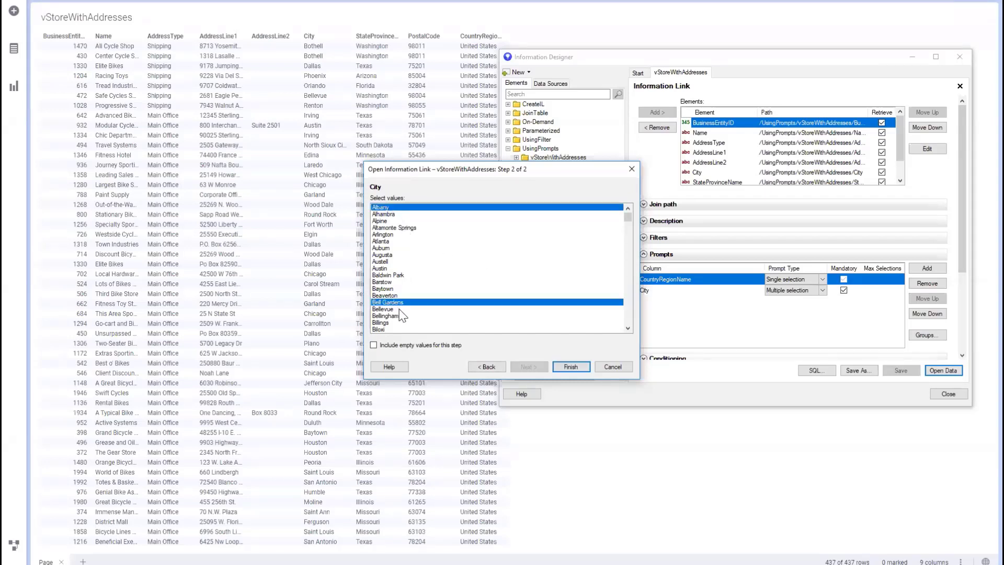
pyautogui.keyDown('ctrl'); pyautogui.click(399, 309); pyautogui.keyUp('ctrl')
pyautogui.click(566, 365)
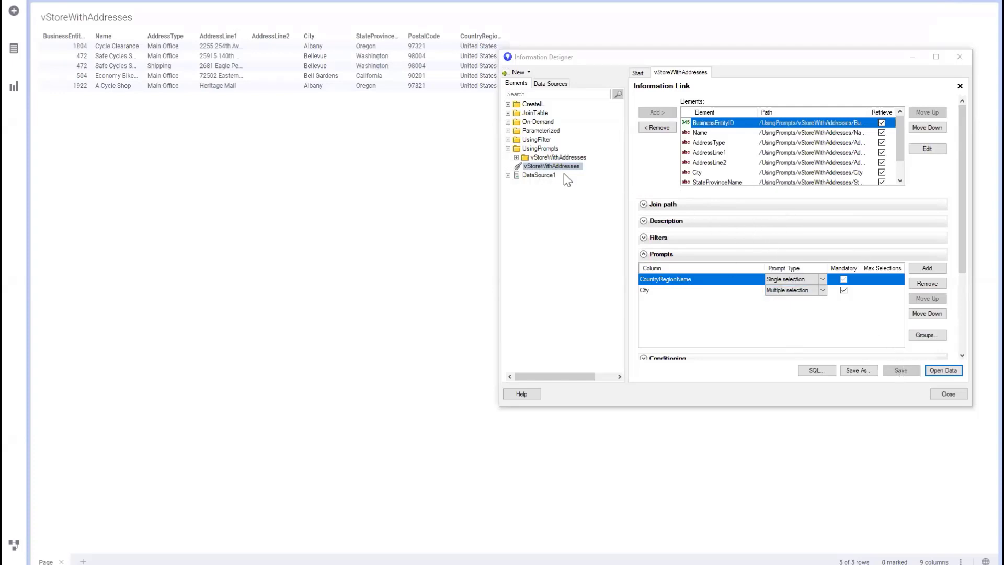
# Close Information Designer and open the vStoreWithAddresses information link from the library's UsingPrompts folder to add its data
pyautogui.click(13, 11)
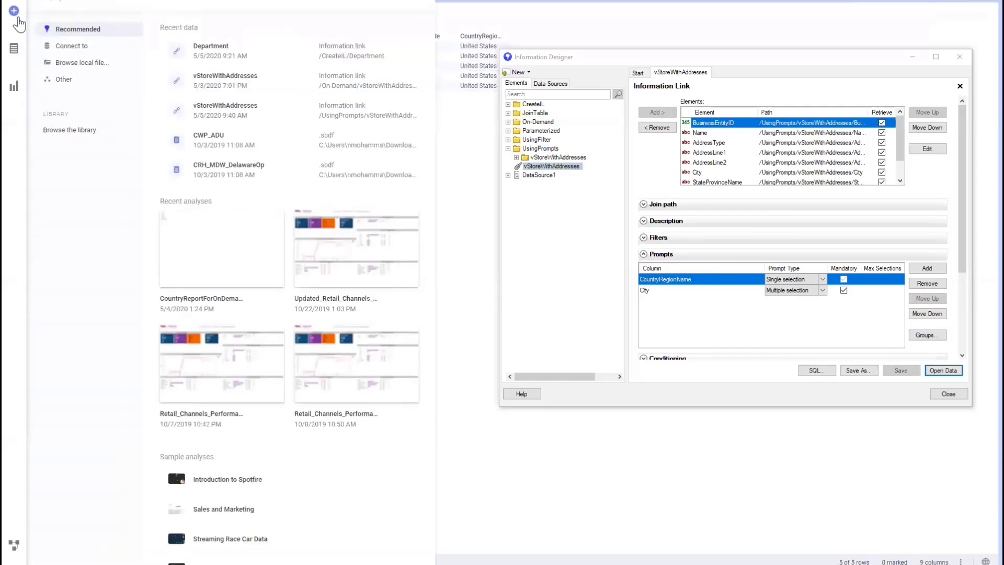
pyautogui.click(947, 394)
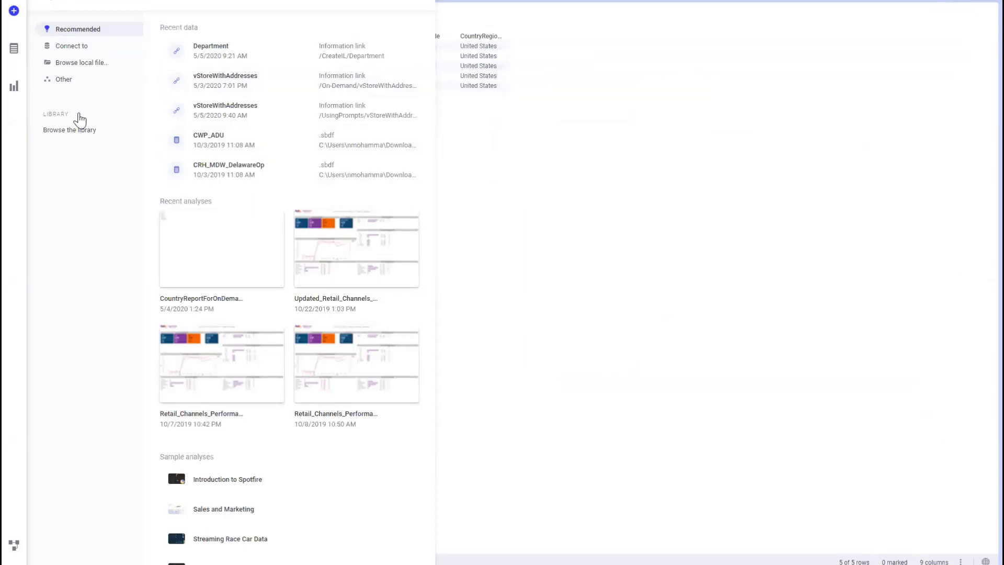
pyautogui.click(78, 123)
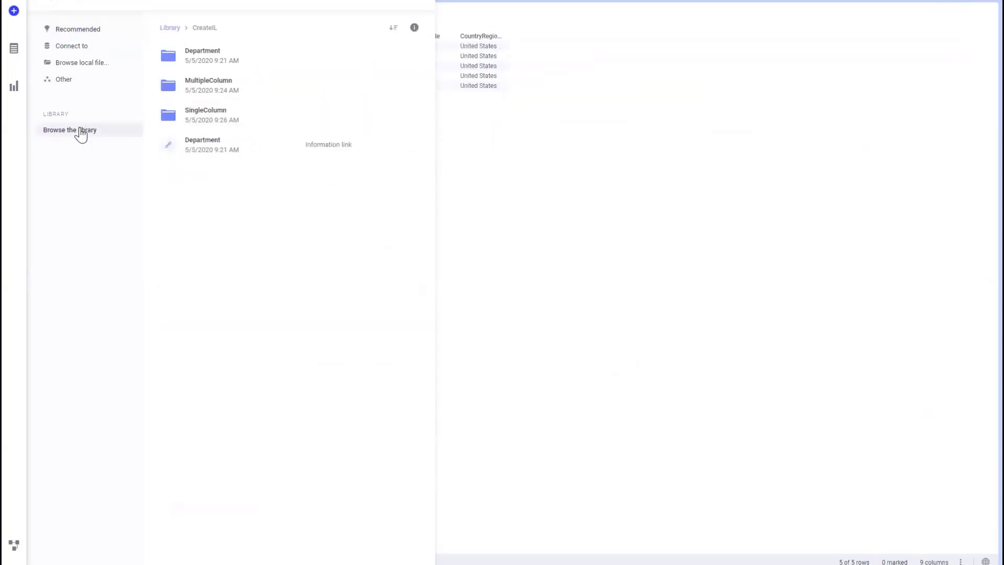
pyautogui.click(169, 28)
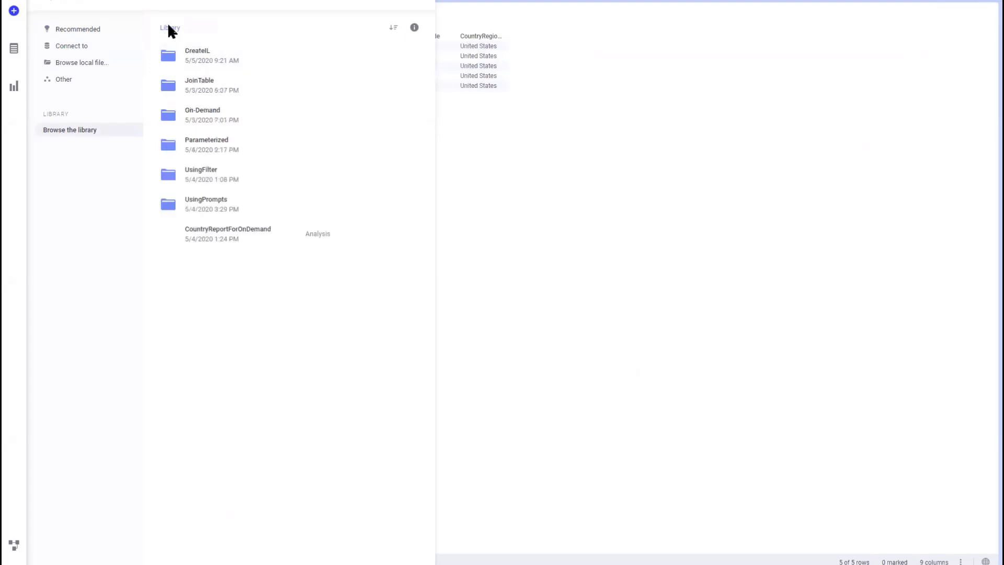
pyautogui.click(231, 202)
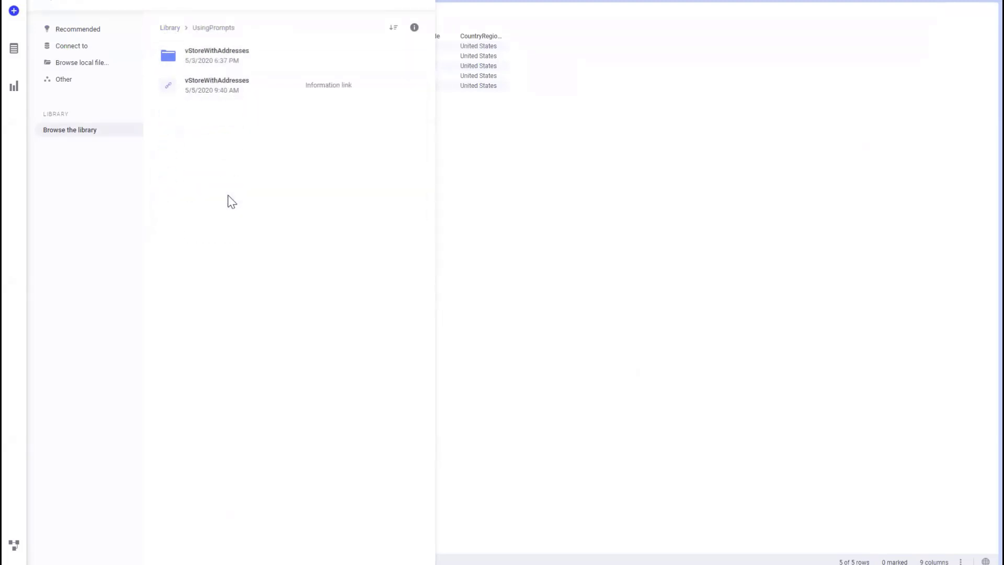
pyautogui.click(223, 90)
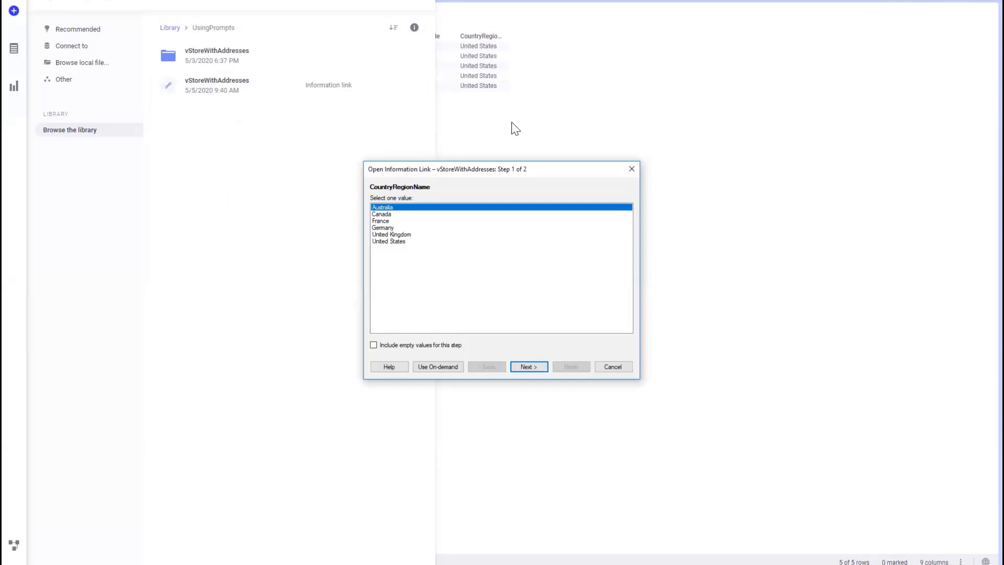
# Choose Germany and the cities Braunschweig through Frankfurt, and add the data to the existing vStoreWithAddresses table
pyautogui.click(414, 227)
pyautogui.click(528, 366)
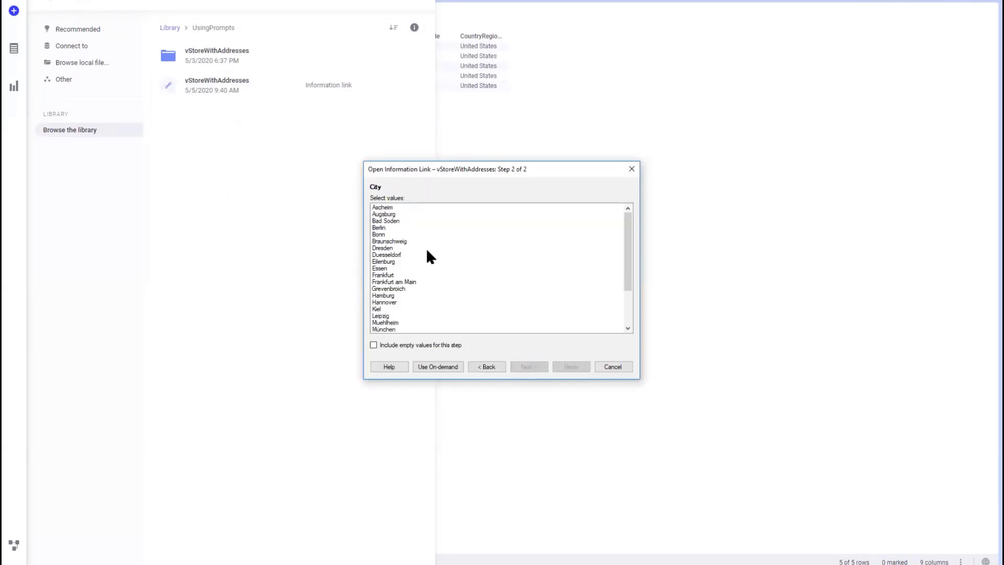
pyautogui.moveTo(426, 241); pyautogui.dragTo(419, 276)
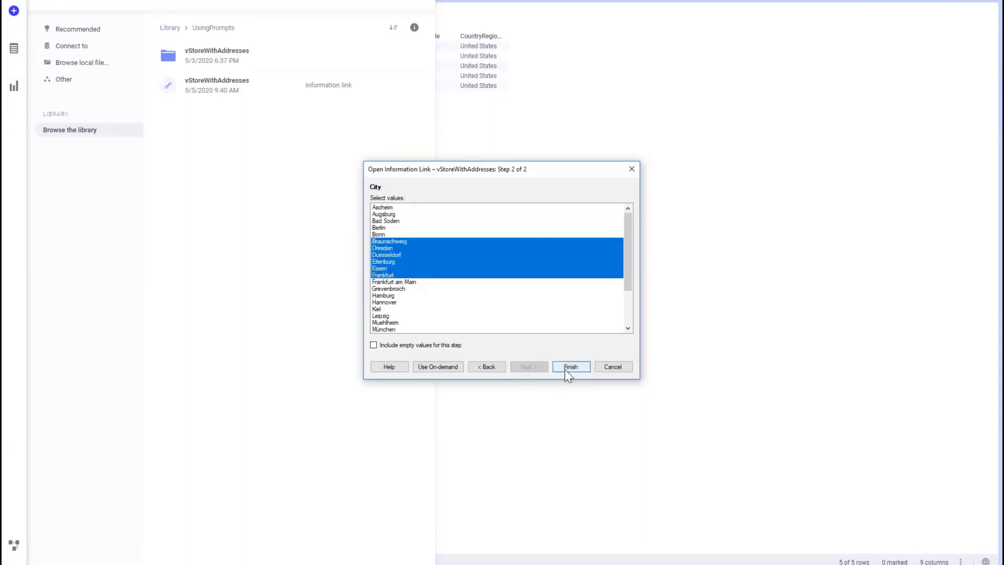
pyautogui.click(566, 368)
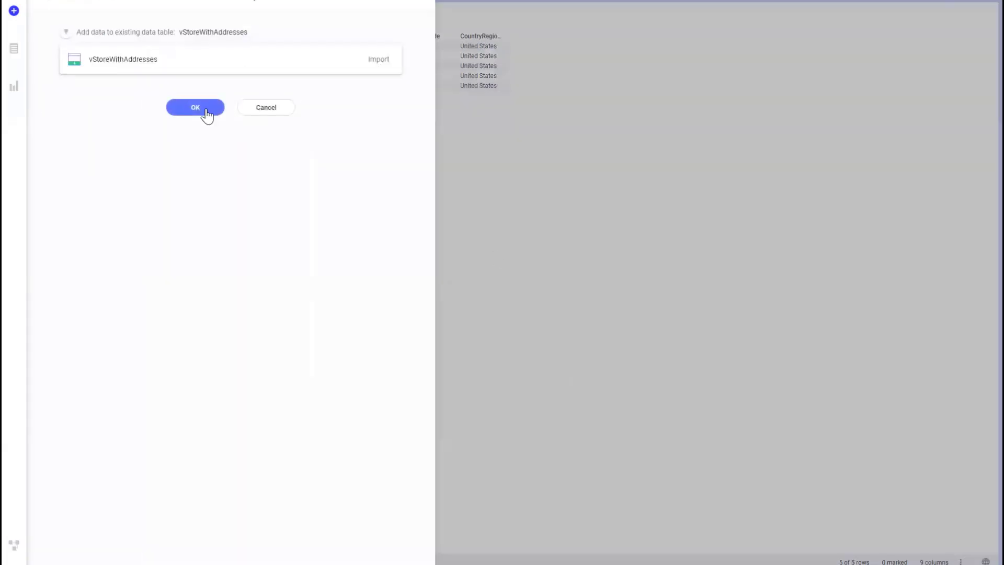
pyautogui.click(207, 110)
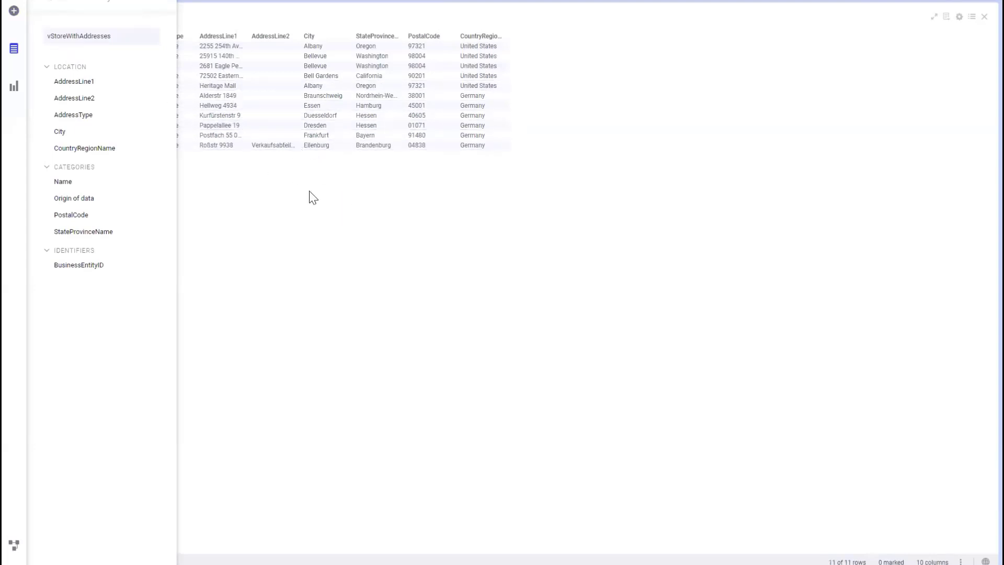
pyautogui.click(375, 186)
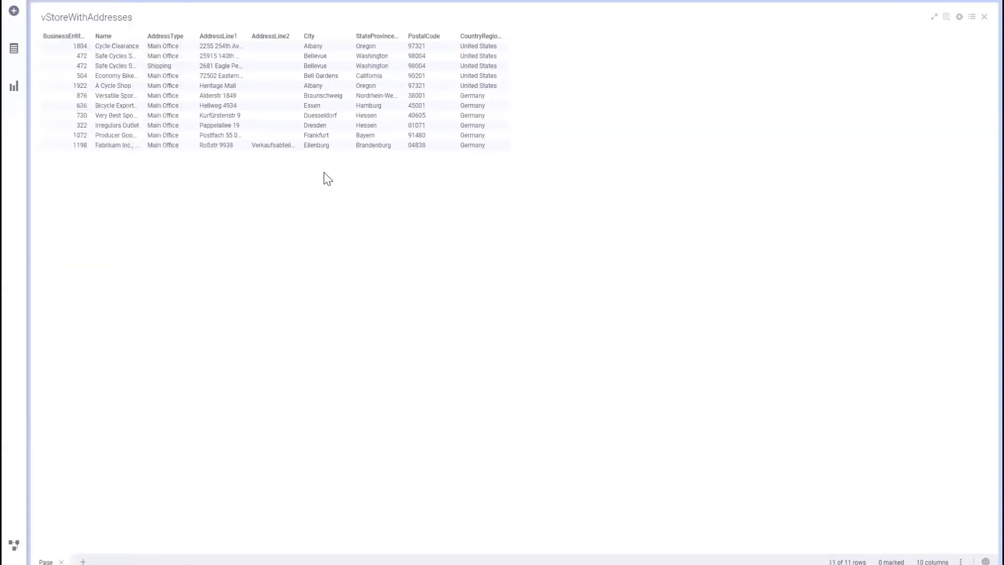
# Close the current analysis without saving it and dismiss the files and data flyout
pyautogui.click(86, 3)
pyautogui.moveTo(93, 46)
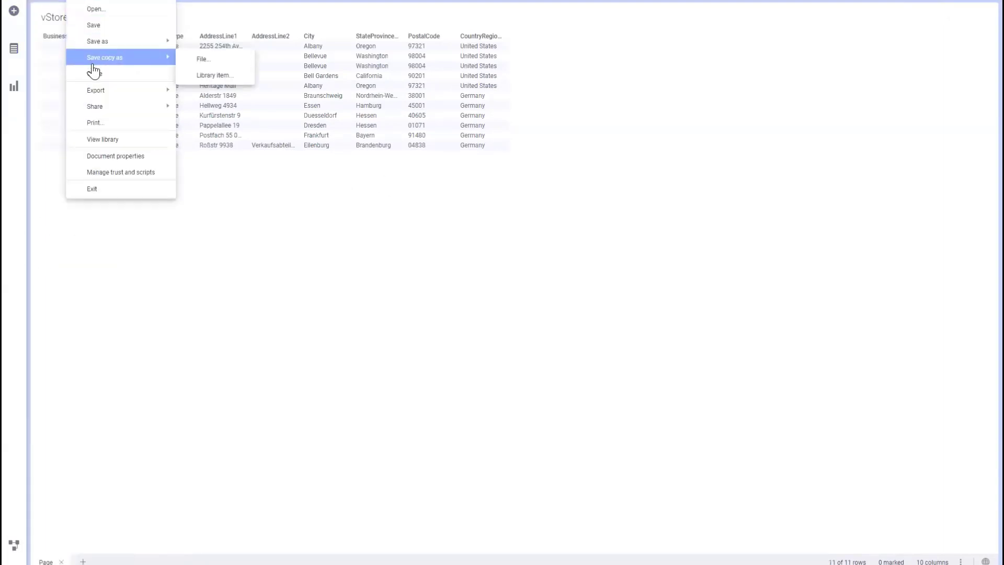
pyautogui.click(92, 74)
pyautogui.click(516, 316)
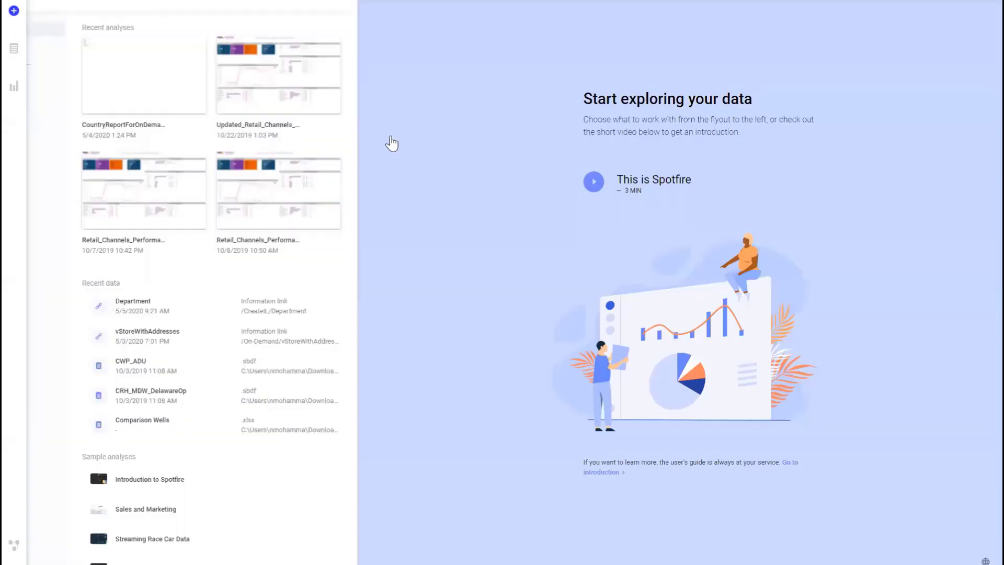
pyautogui.click(484, 140)
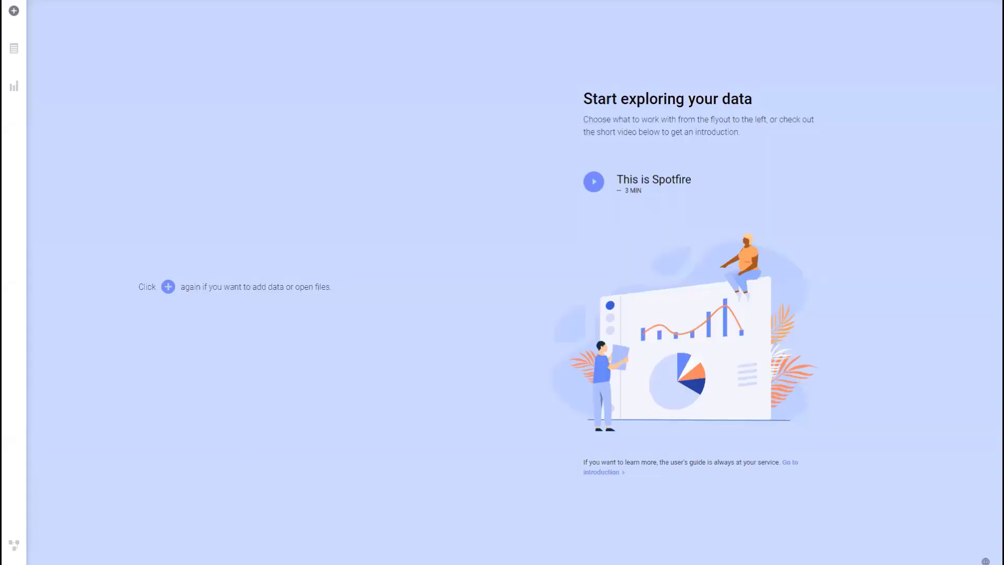
# Open Information Designer, expand the On-Demand folder to view its vStoreWithAddresses link, and minimize the window
pyautogui.click(128, 3)
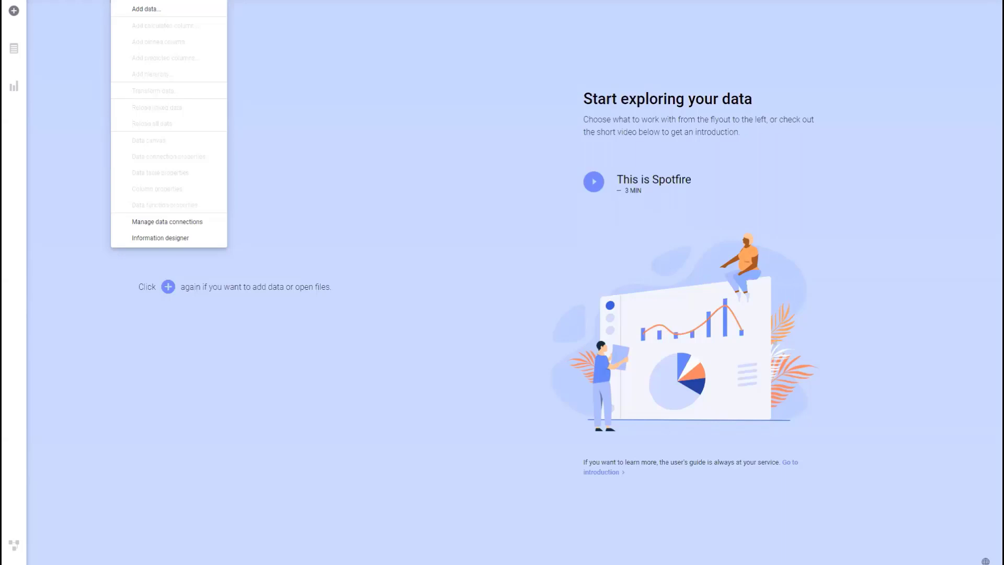
pyautogui.click(167, 238)
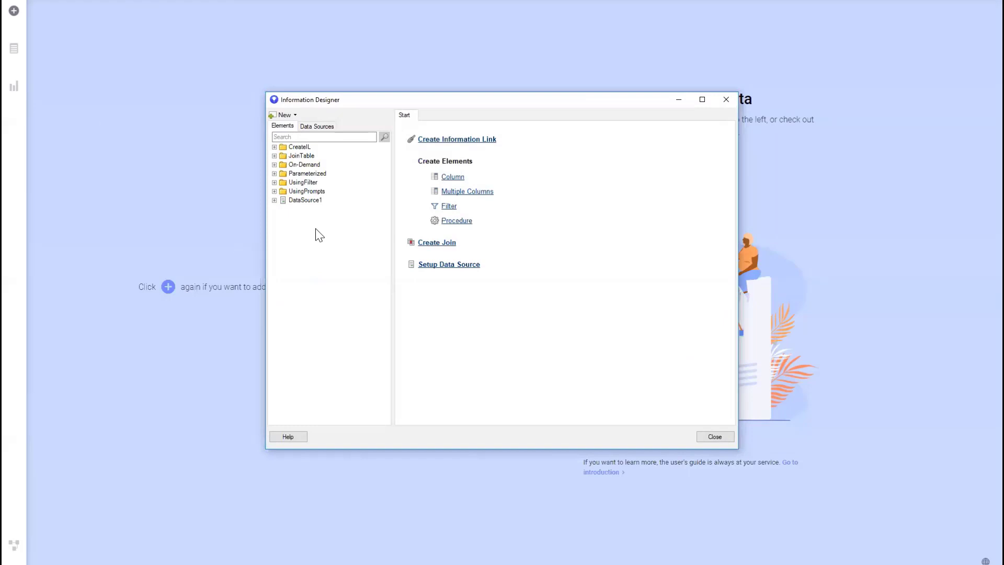
pyautogui.click(274, 164)
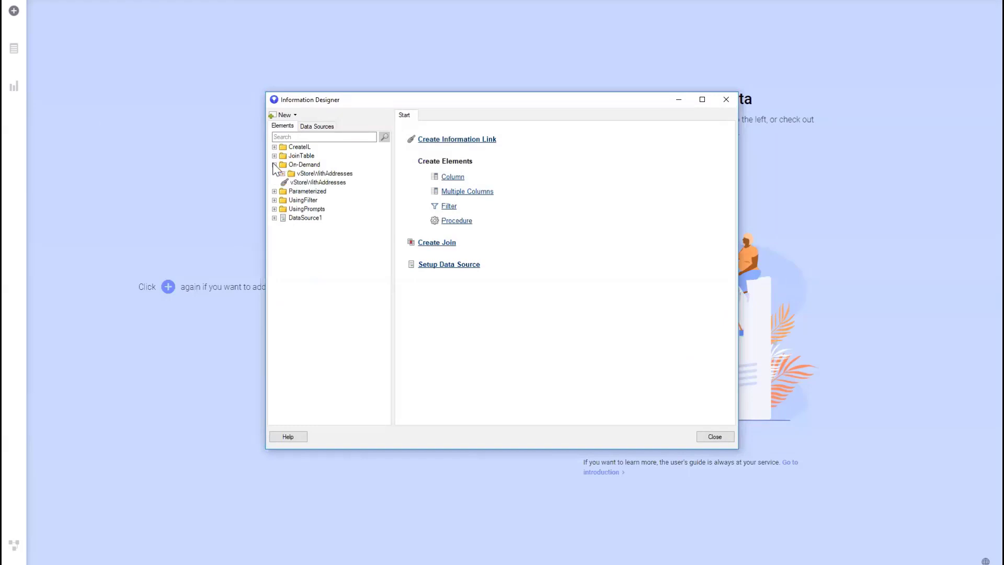
pyautogui.click(679, 98)
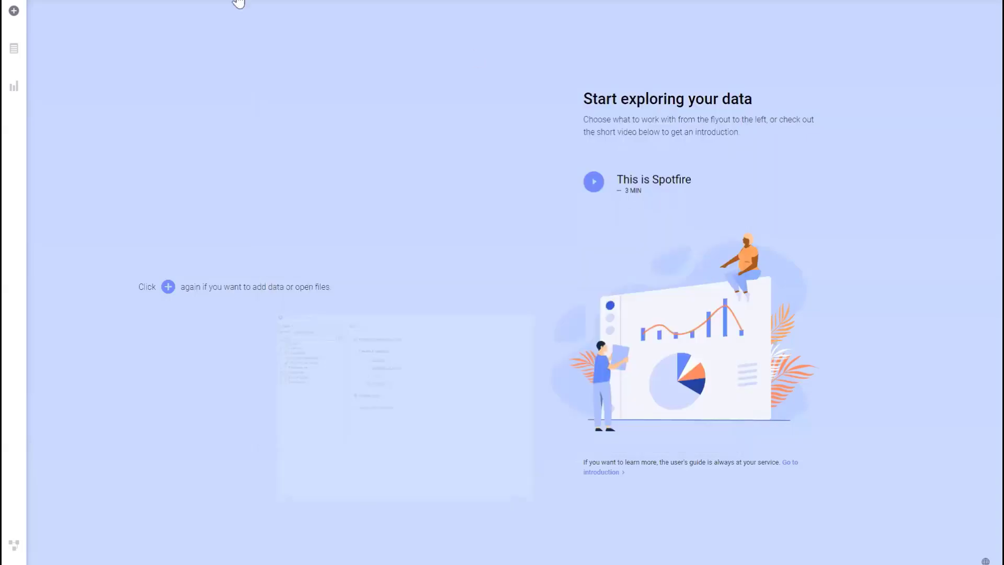
# Open the CountryReportForOnDemand analysis from the library
pyautogui.click(86, 1)
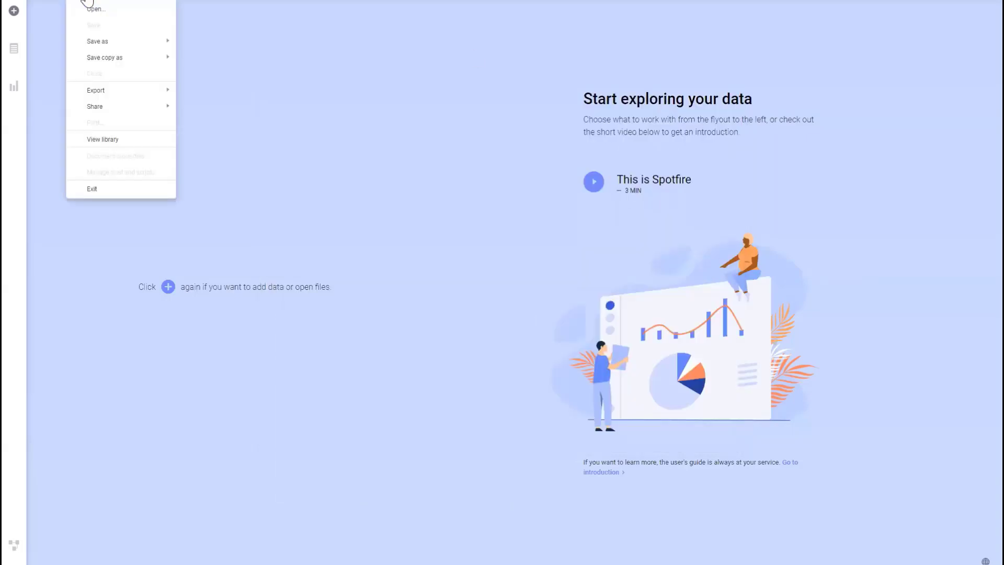
pyautogui.click(13, 10)
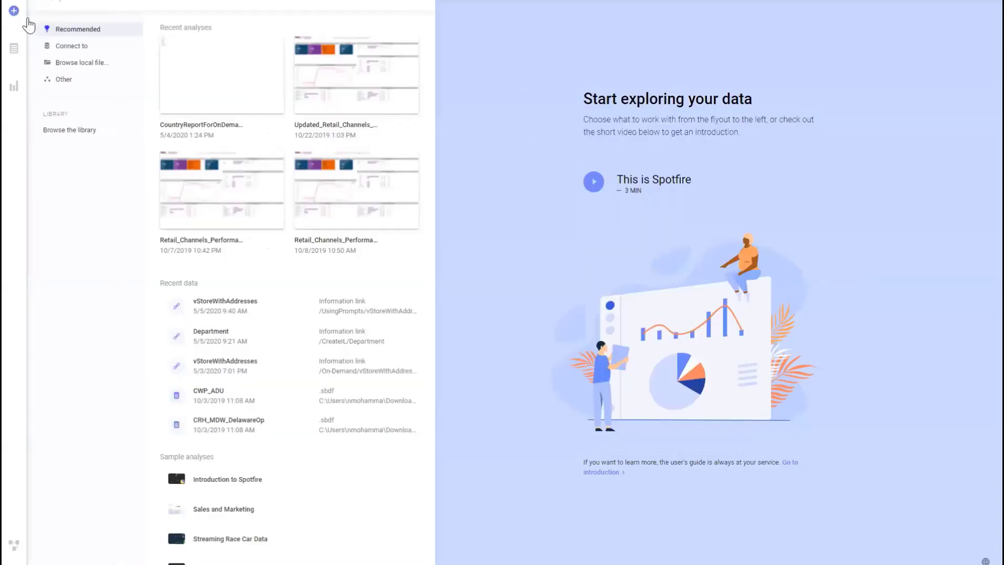
pyautogui.click(76, 129)
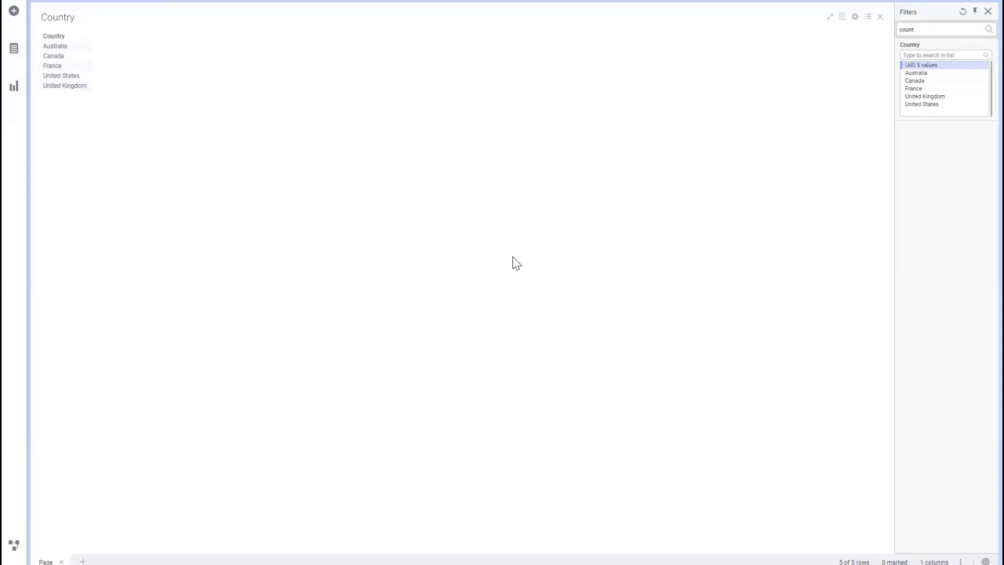
# Mark Canada in the Country table and choose the vStoreWithAddresses information link from the library's On-Demand folder
pyautogui.click(59, 48)
pyautogui.click(56, 56)
pyautogui.click(24, 13)
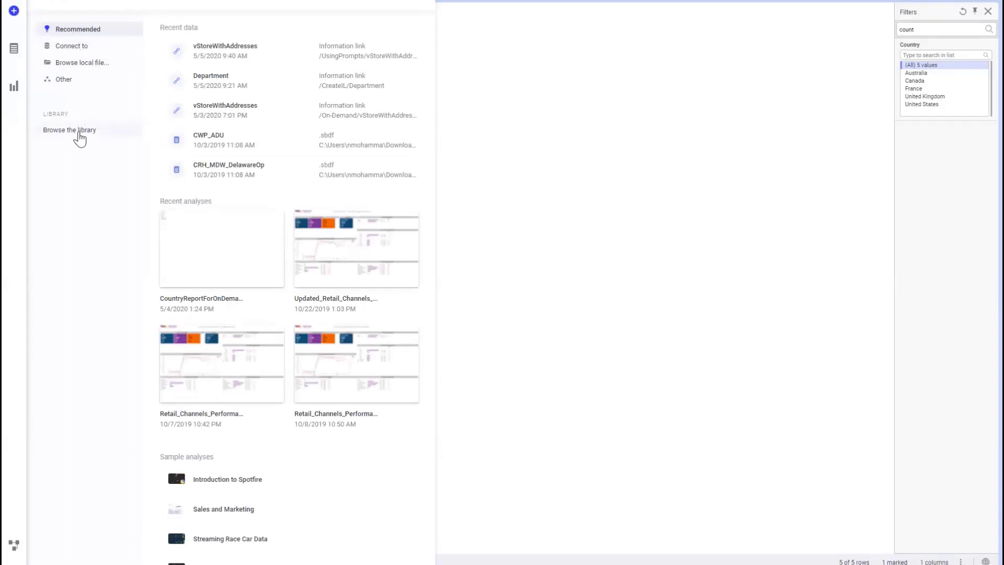
pyautogui.click(79, 137)
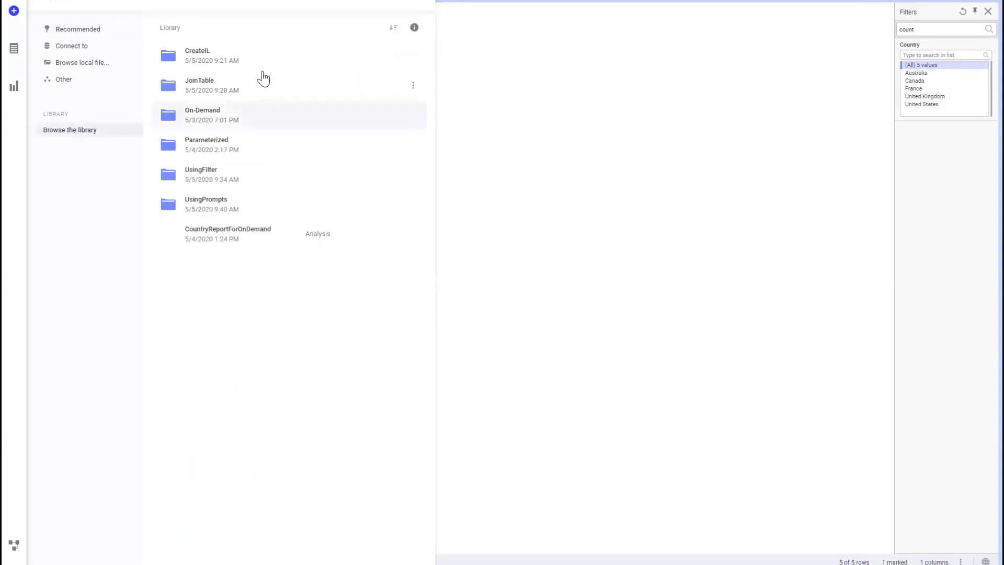
pyautogui.click(234, 127)
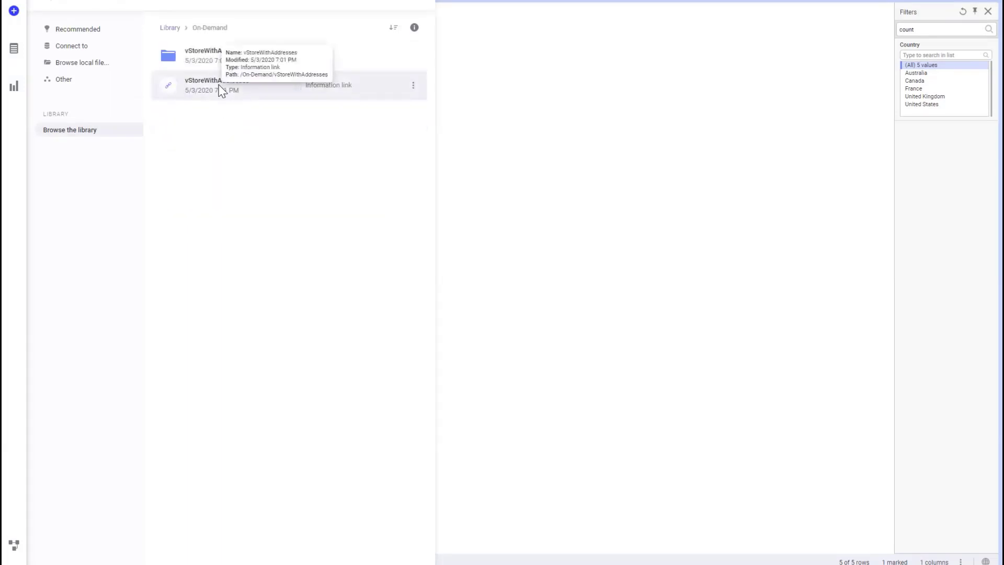
pyautogui.click(219, 86)
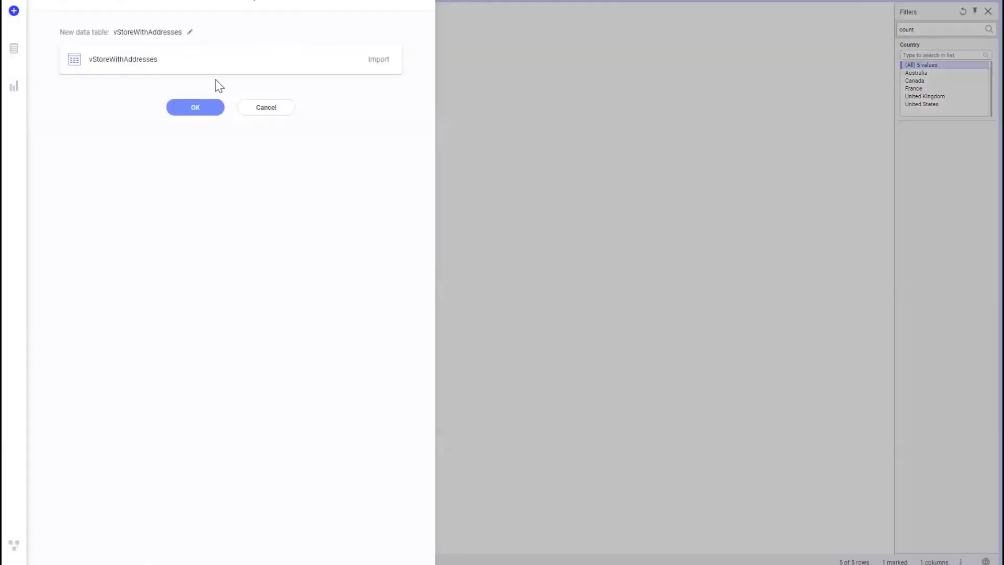
# Set the load method of the new vStoreWithAddresses data table to On-demand
pyautogui.click(200, 67)
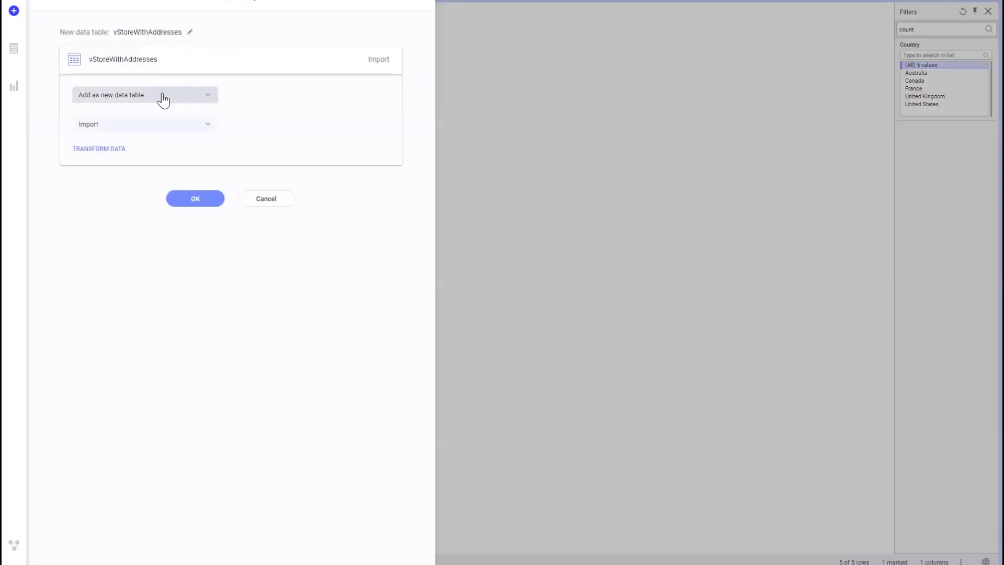
pyautogui.click(149, 125)
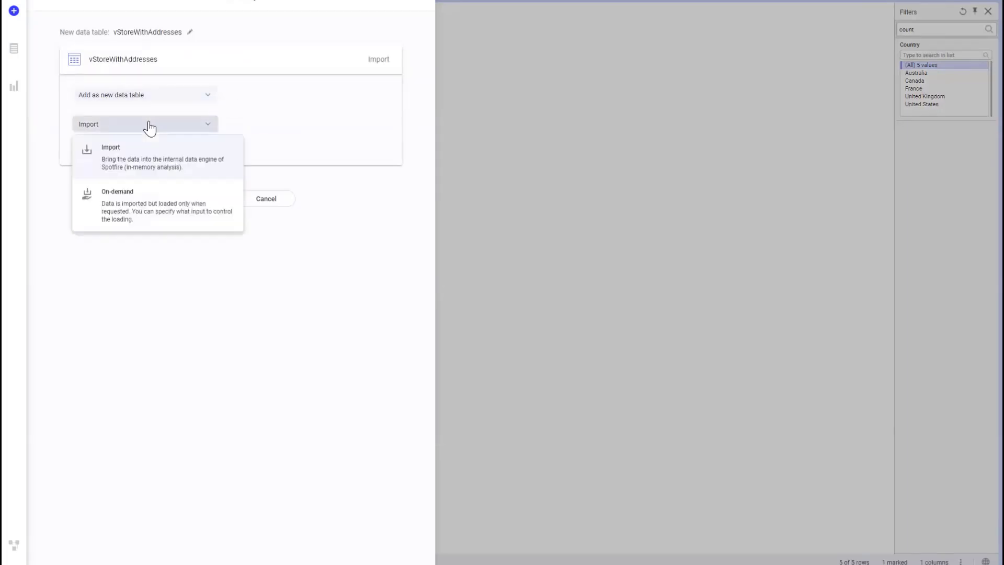
pyautogui.click(132, 214)
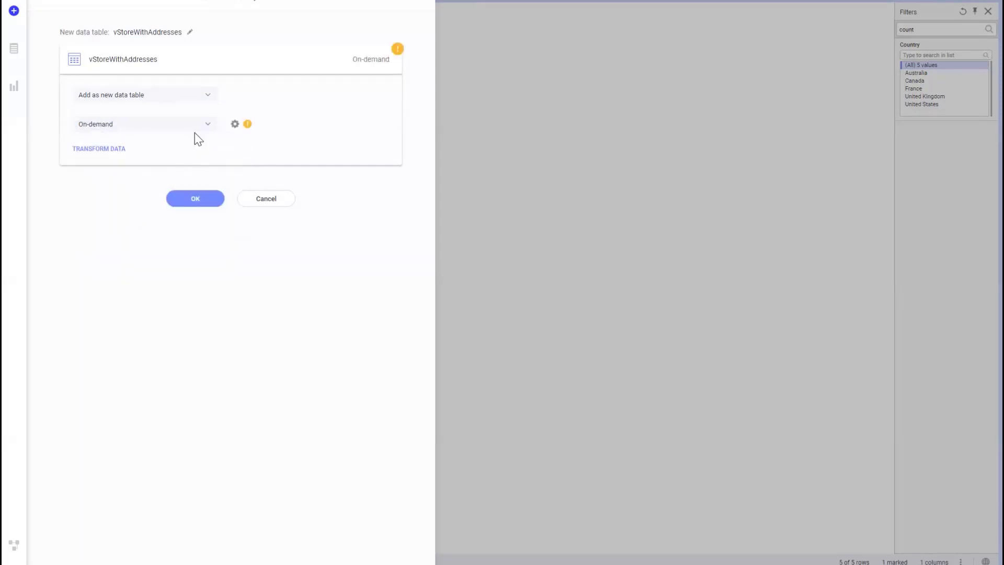
# Define the CountryRegionName input from marked rows of the Country column, enable automatic loading, and add the data table
pyautogui.click(235, 124)
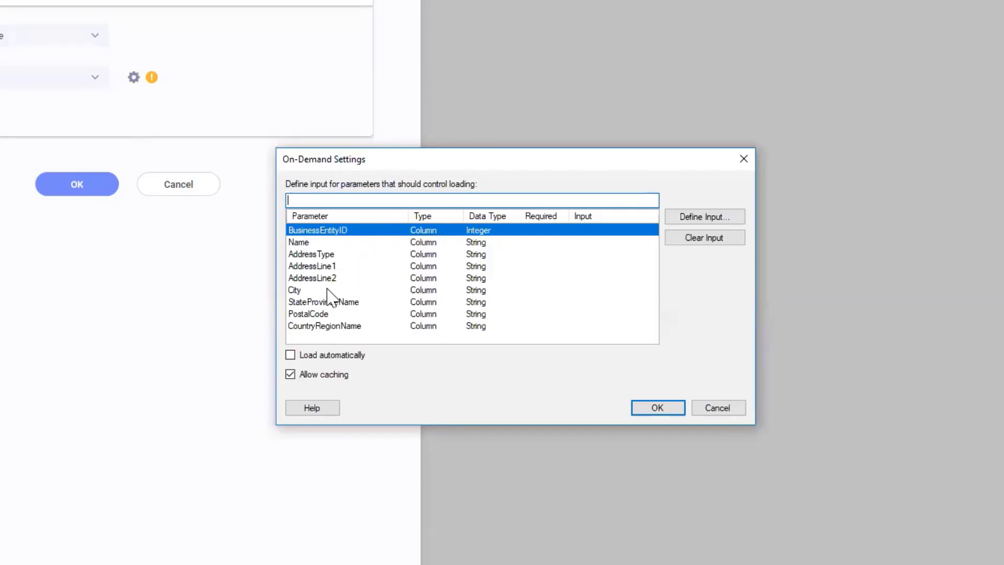
pyautogui.click(318, 330)
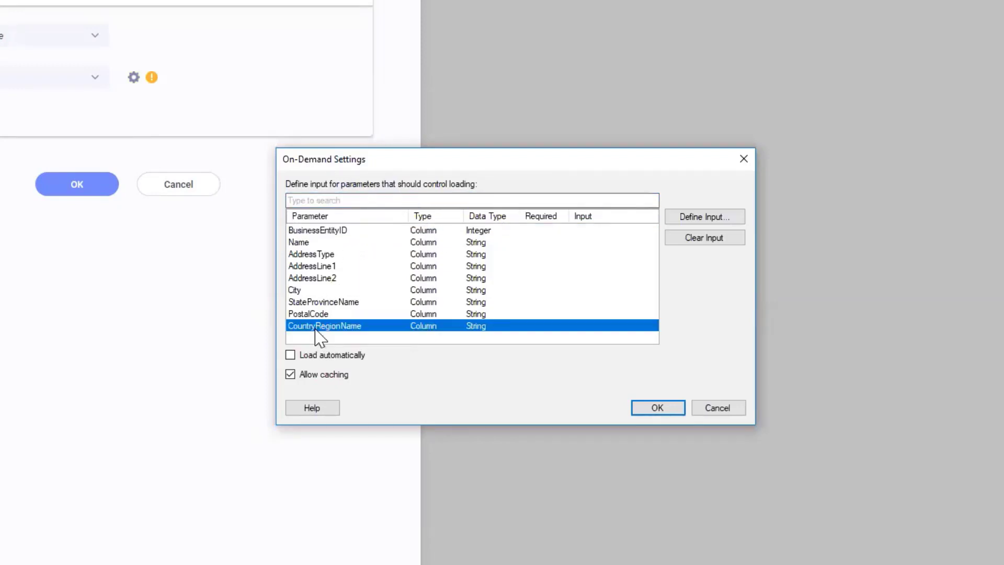
pyautogui.click(716, 224)
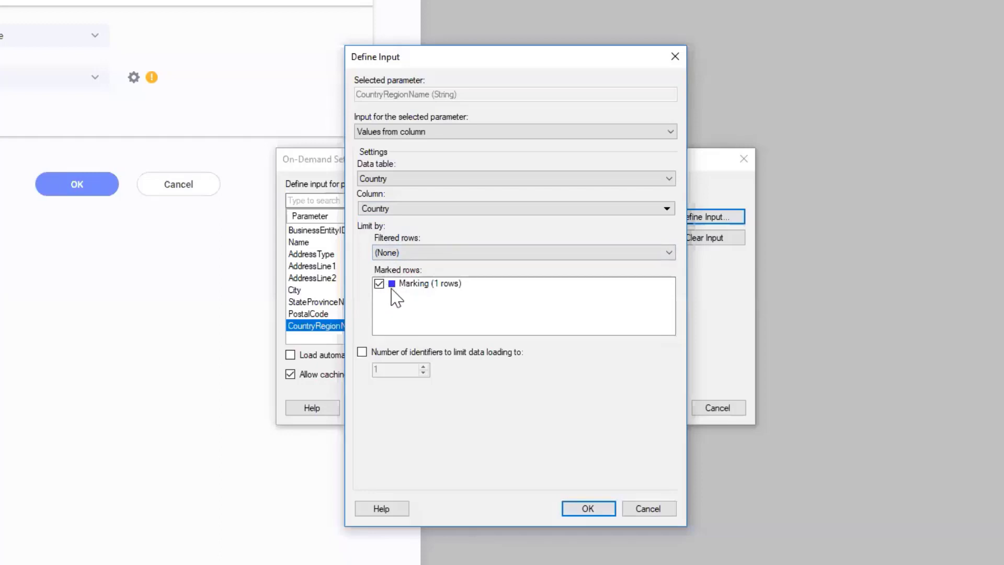
pyautogui.click(581, 509)
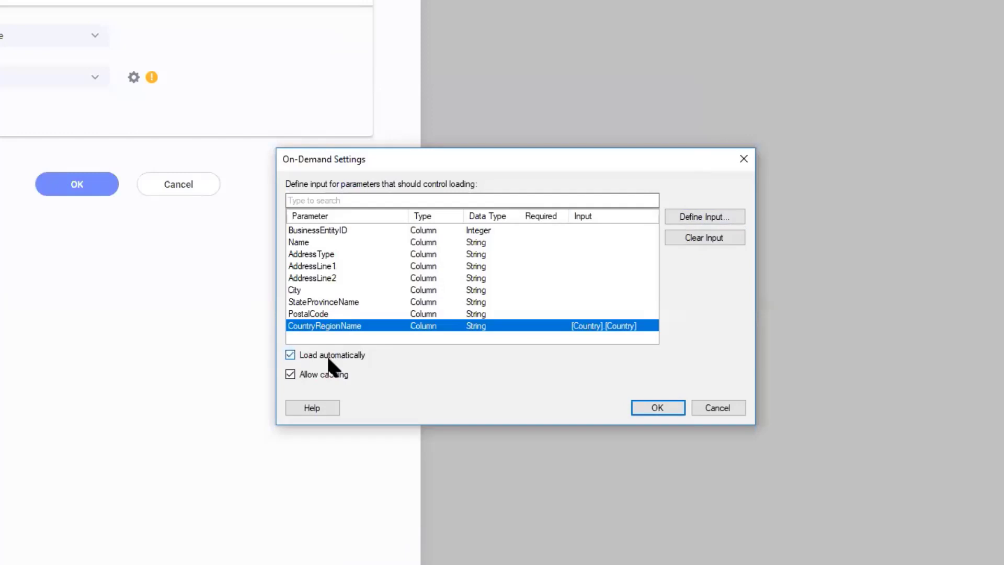
pyautogui.click(652, 403)
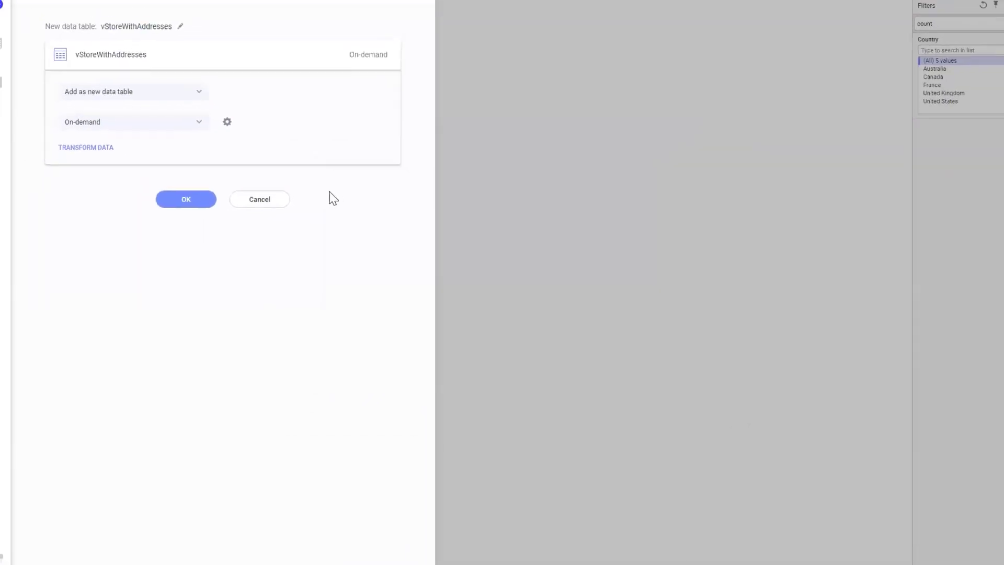
pyautogui.click(87, 185)
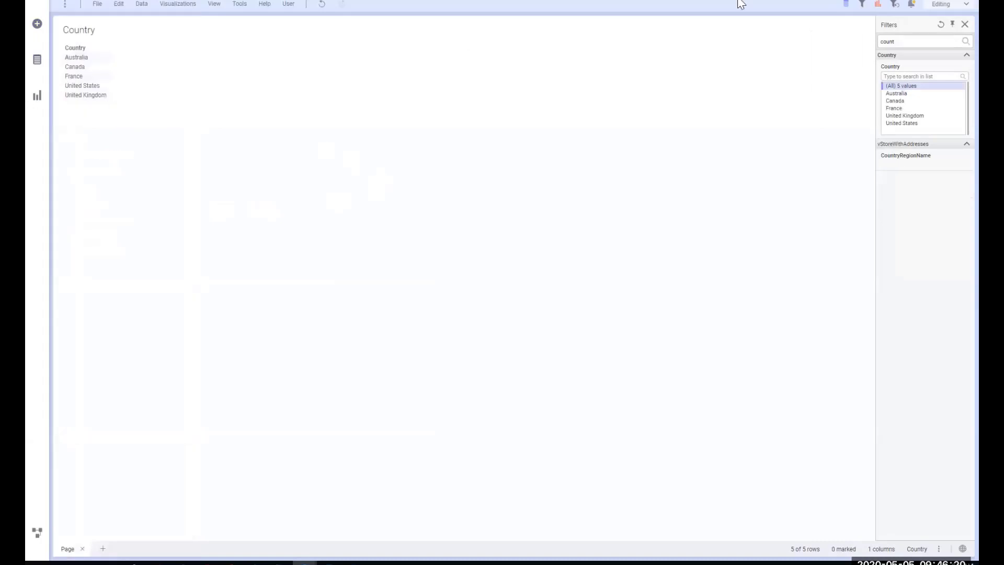
# Add a table visualization for vStoreWithAddresses and mark Canada in the Country table to load its address rows
pyautogui.click(36, 100)
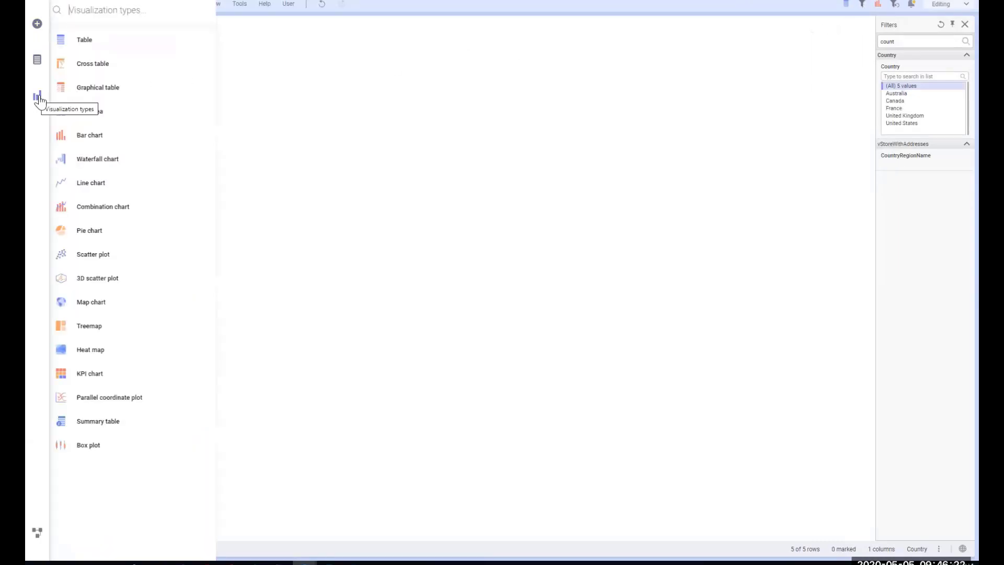
pyautogui.click(123, 42)
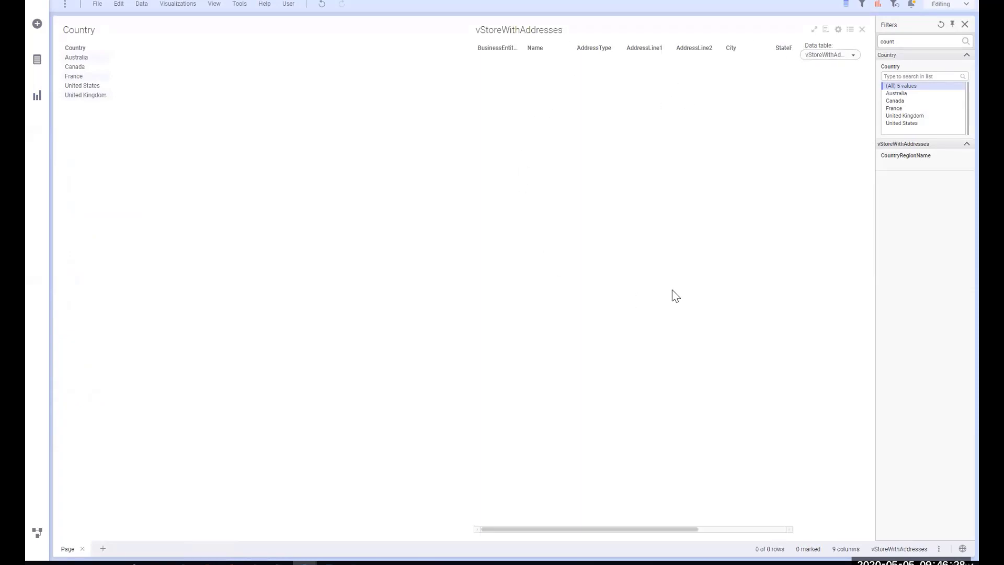
pyautogui.click(76, 67)
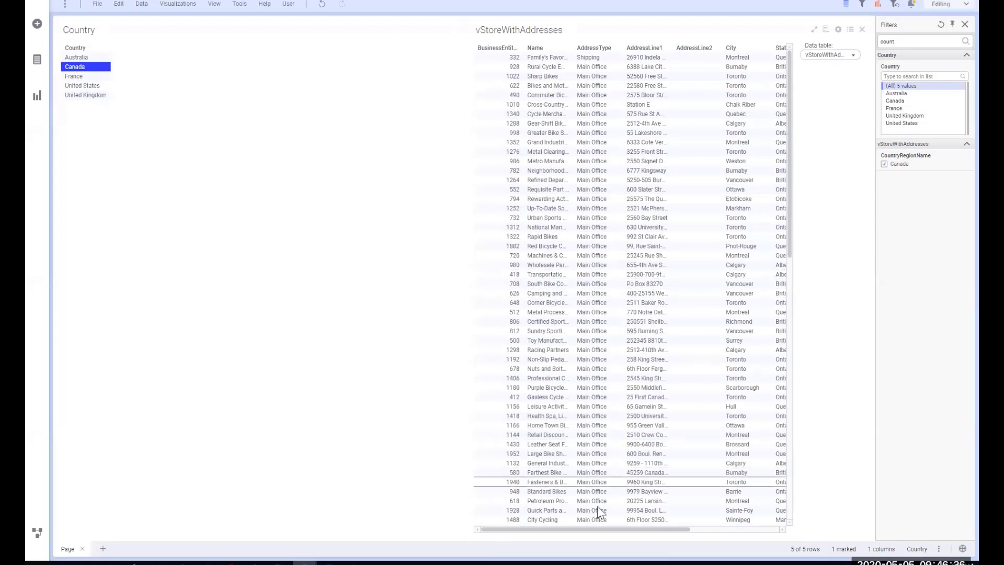
pyautogui.moveTo(590, 529); pyautogui.dragTo(691, 544)
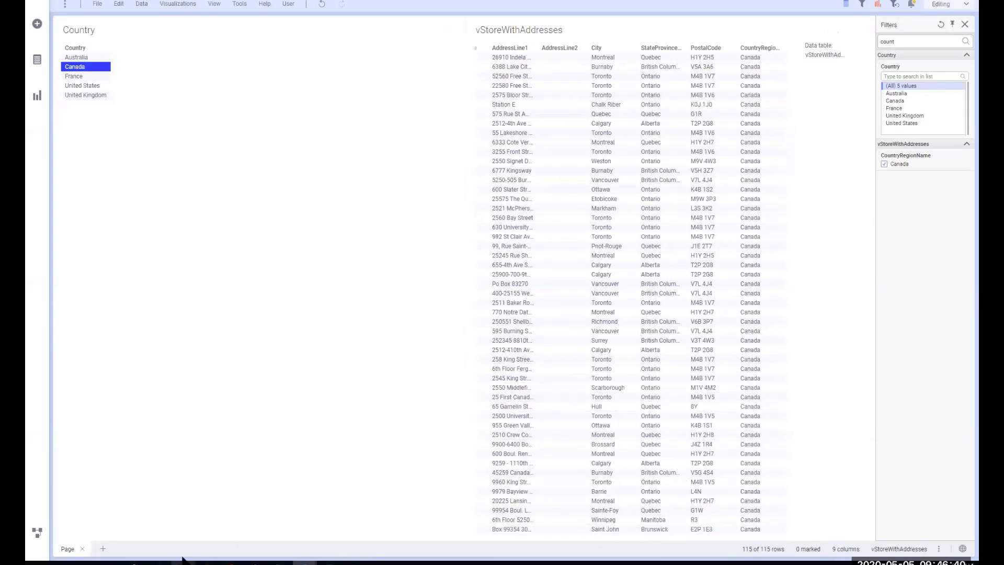
# Switch to the browser, continue the expired Spotfire server session, and log in to Monitoring & Diagnostics
pyautogui.click(208, 561)
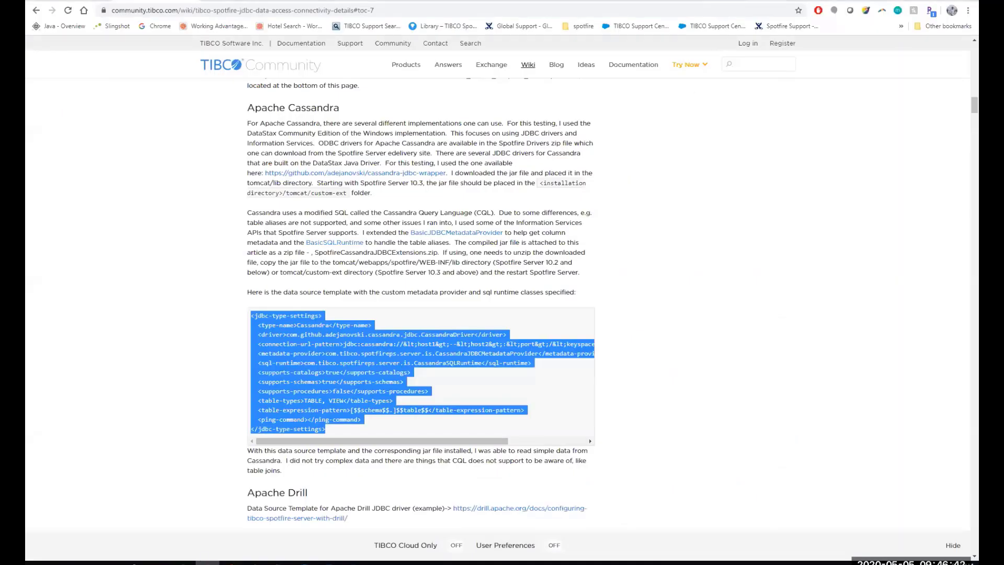
pyautogui.click(661, 2)
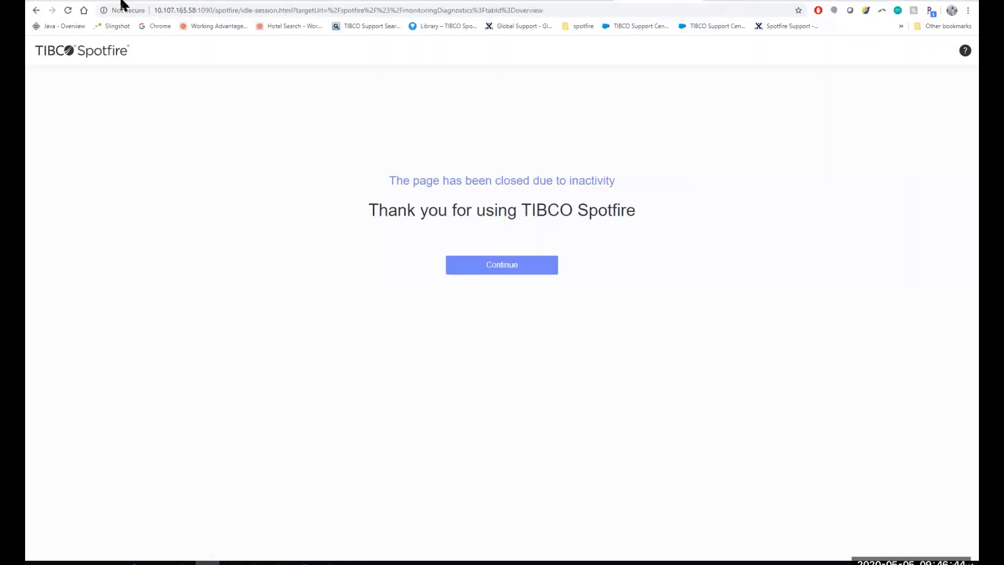
pyautogui.click(69, 12)
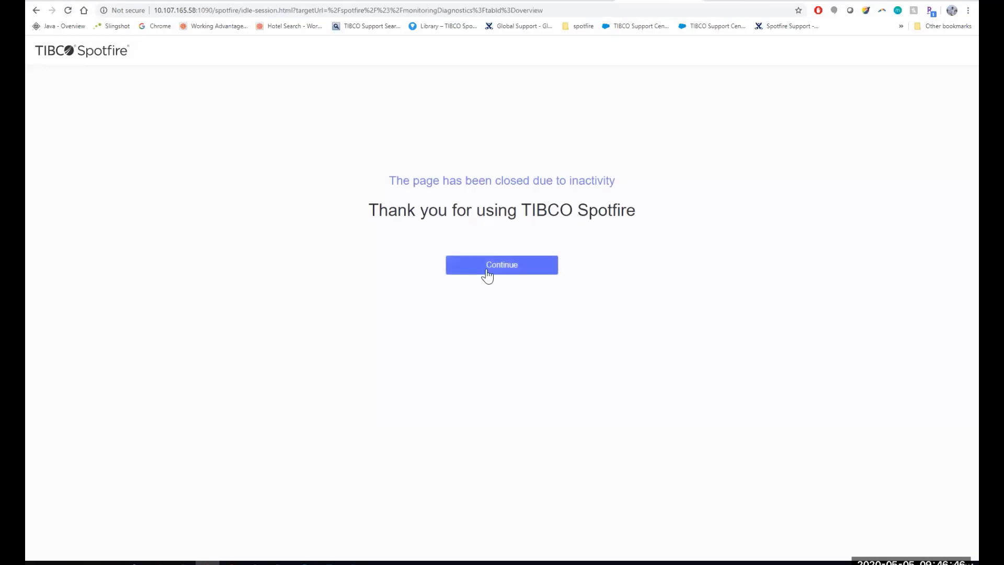
pyautogui.click(488, 273)
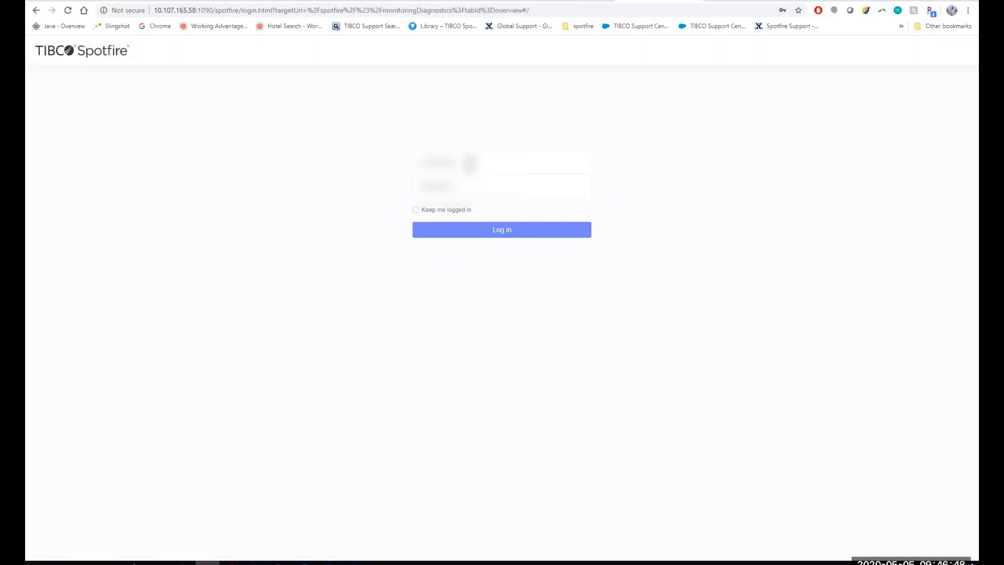
pyautogui.click(470, 162)
pyautogui.click(475, 234)
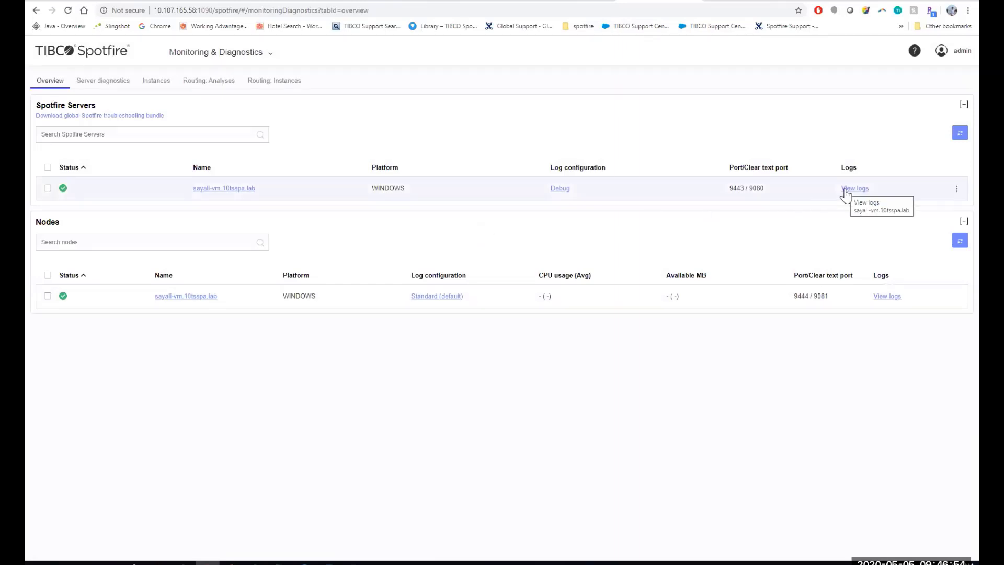
# Open the Spotfire server's logs and select sql.log as the file to view
pyautogui.click(845, 190)
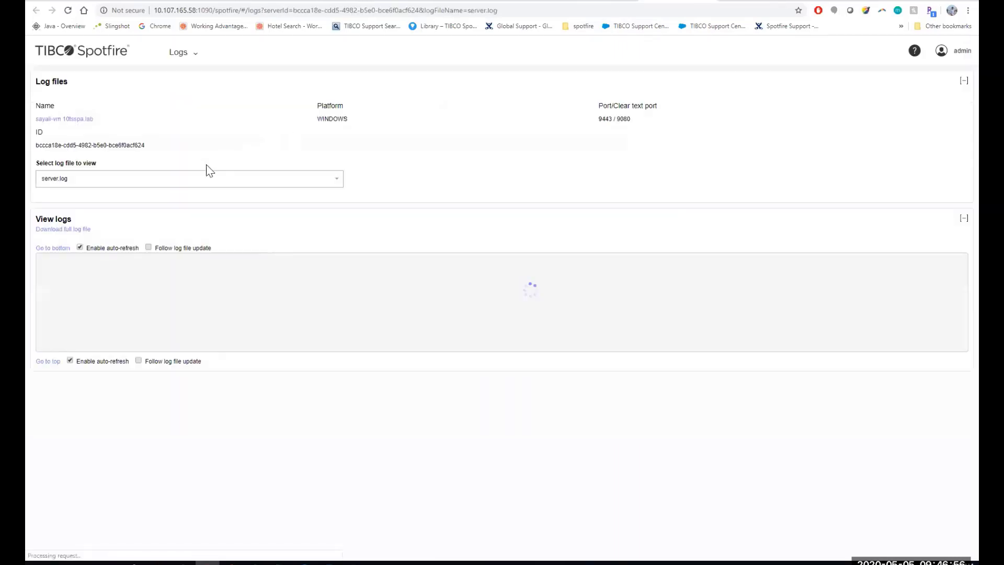
pyautogui.click(191, 180)
pyautogui.scroll(-3, 152, 236)
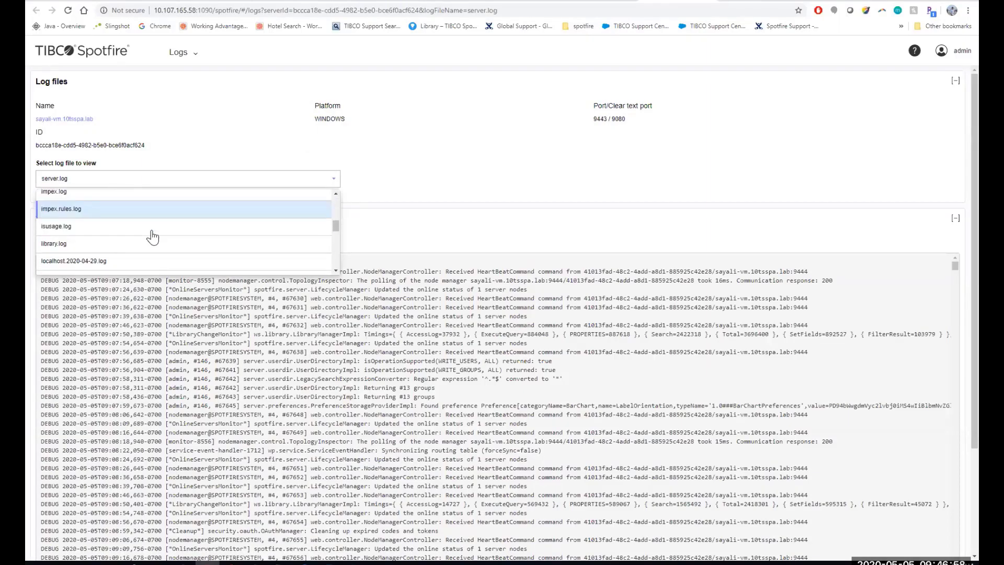
pyautogui.scroll(-2, 149, 240)
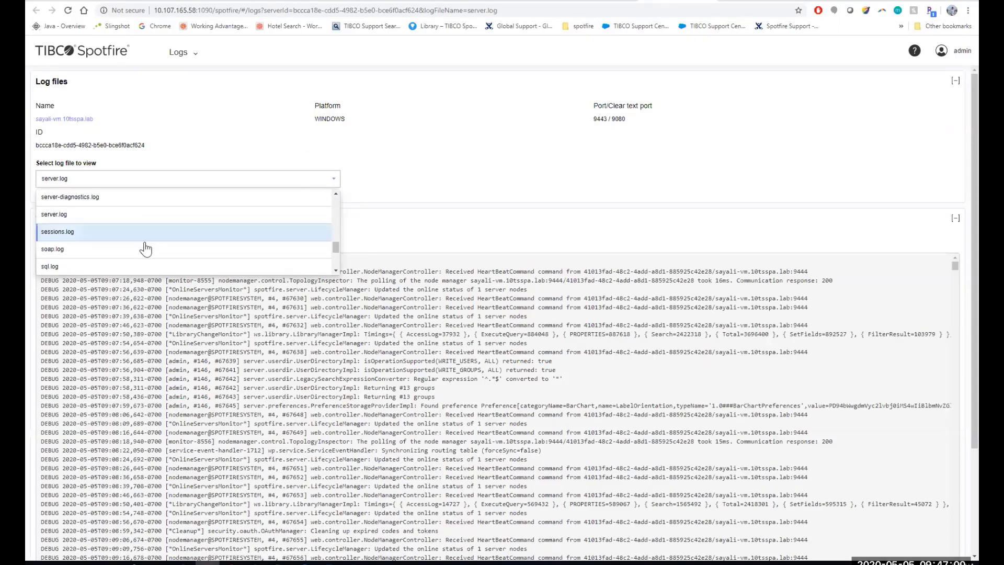
pyautogui.click(111, 268)
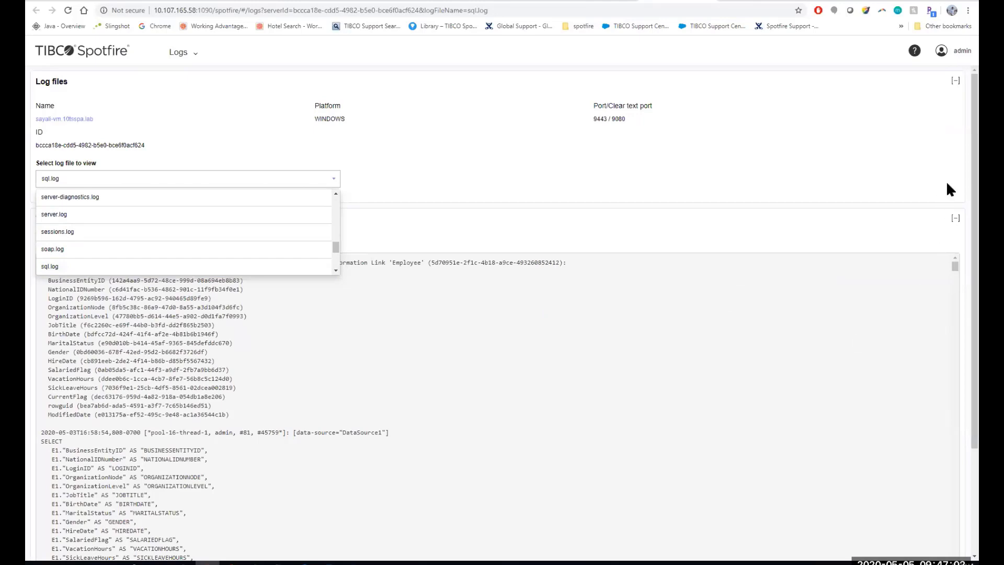
# Examine the newest vStoreWithAddresses query at the end of the SQL log
pyautogui.scroll(-3, 950, 188)
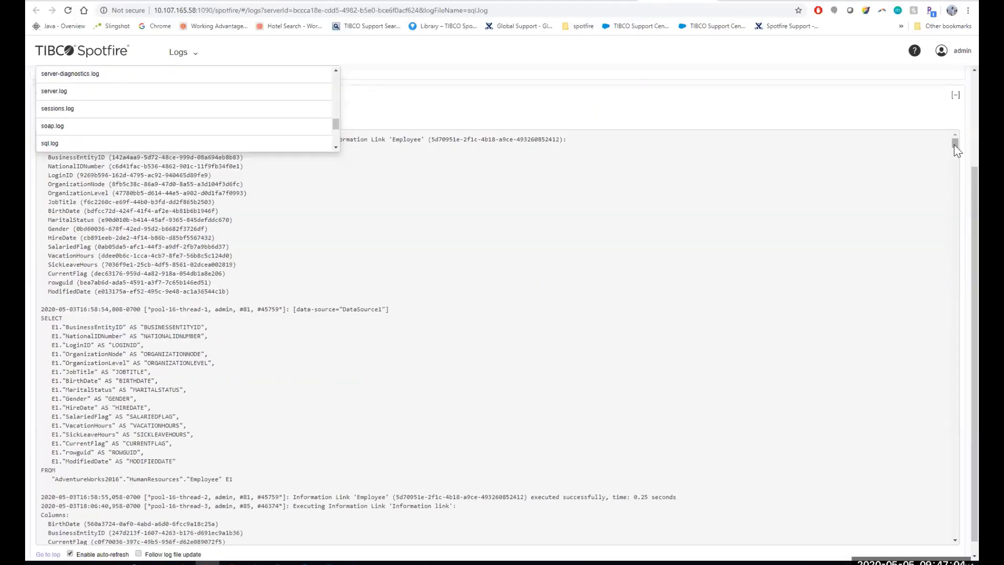
pyautogui.click(751, 103)
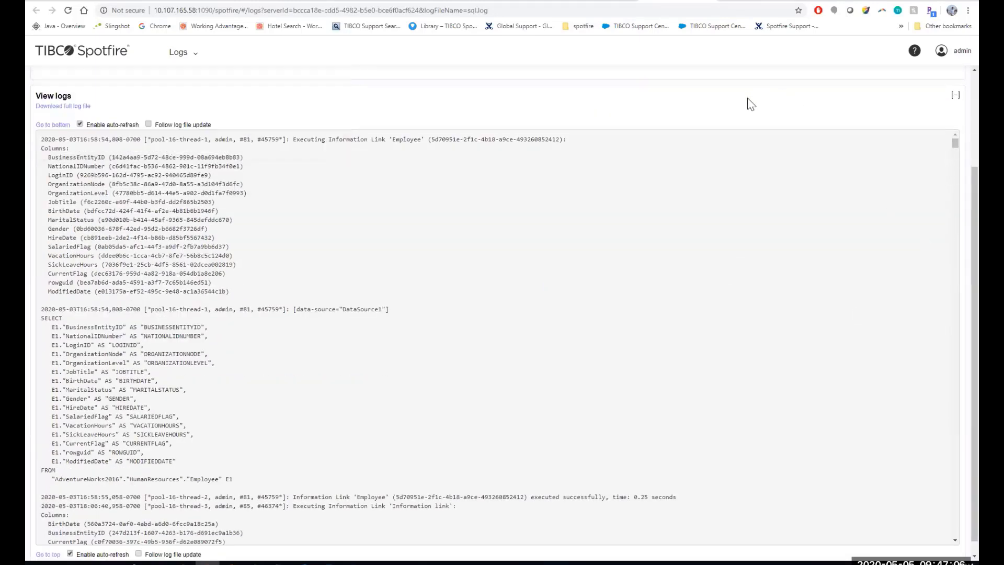
pyautogui.moveTo(954, 140); pyautogui.dragTo(953, 541)
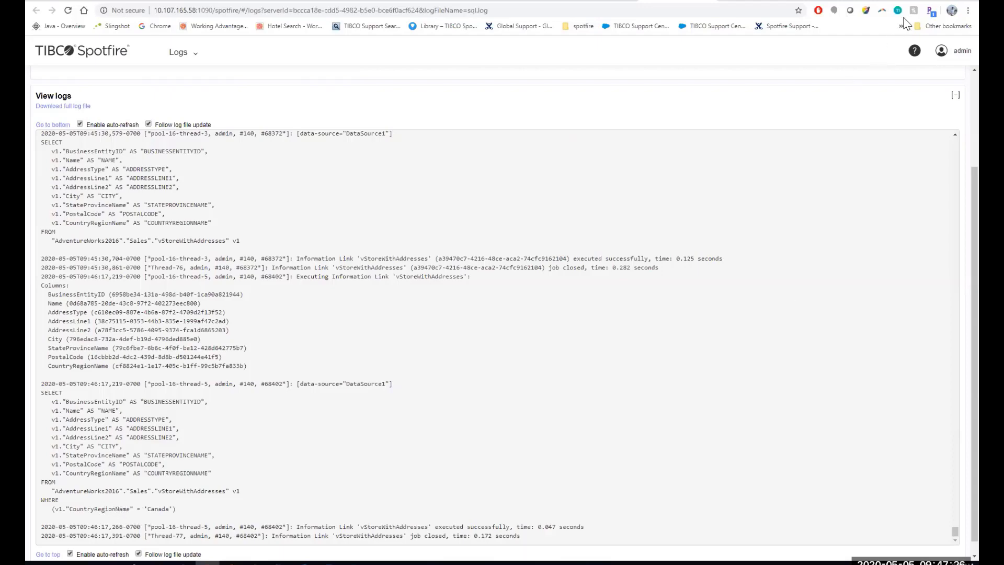
# Switch back to Spotfire, mark France in the Country table, and check the resulting query in the server's SQL log
pyautogui.hotkey('alt', 'Tab')
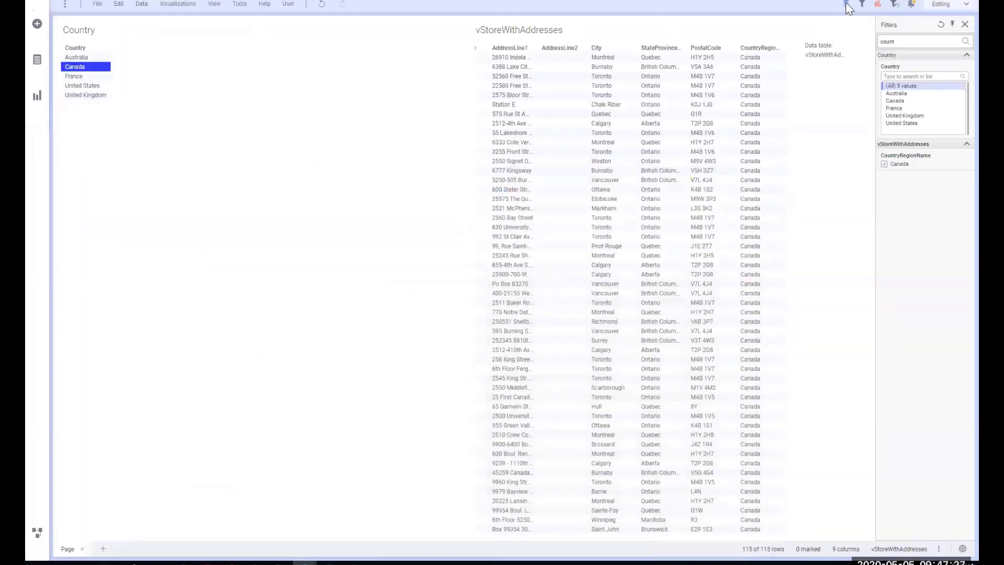
pyautogui.click(79, 77)
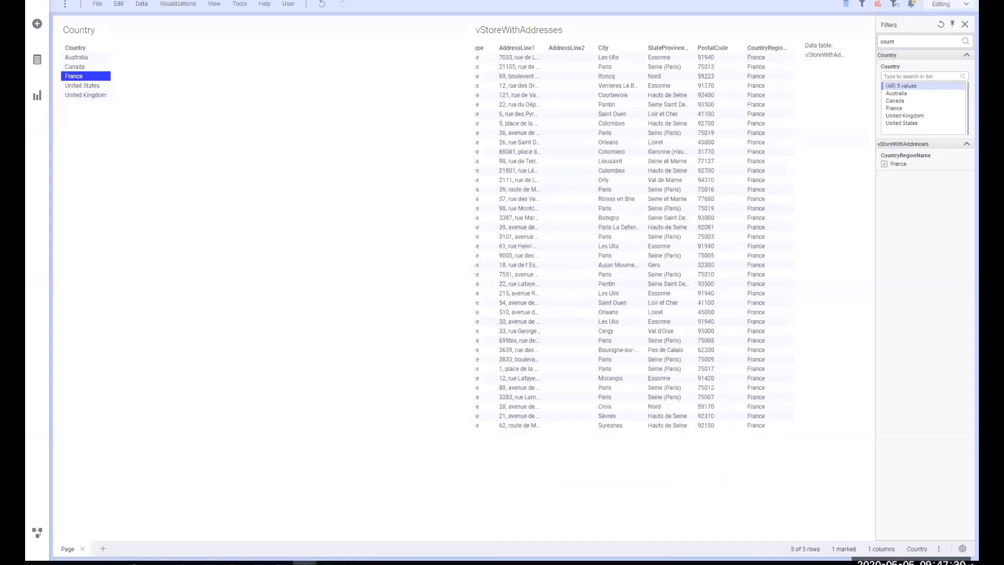
pyautogui.hotkey('alt', 'Tab')
pyautogui.hotkey('alt', 'Tab')
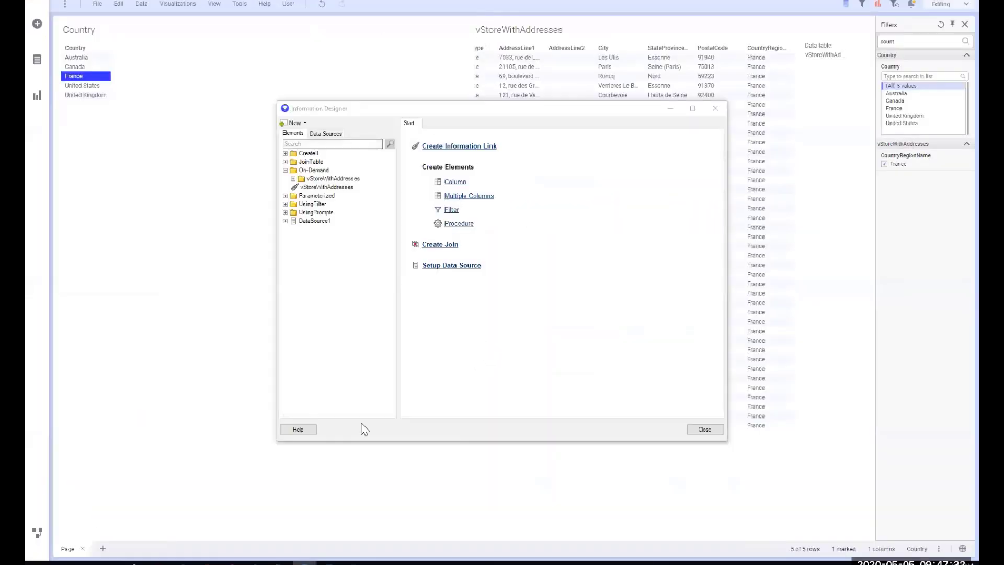
pyautogui.click(207, 560)
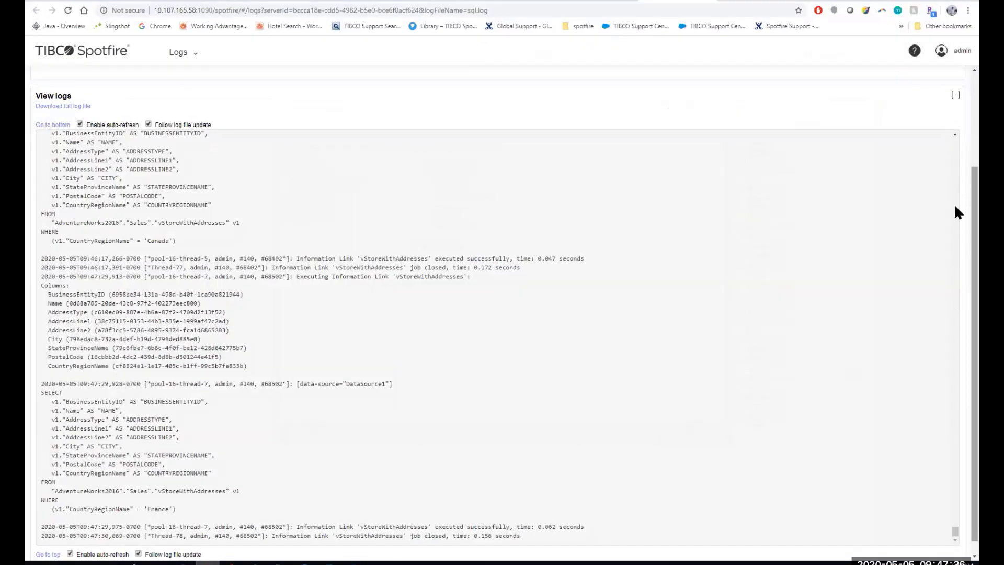
pyautogui.scroll(-1, 955, 213)
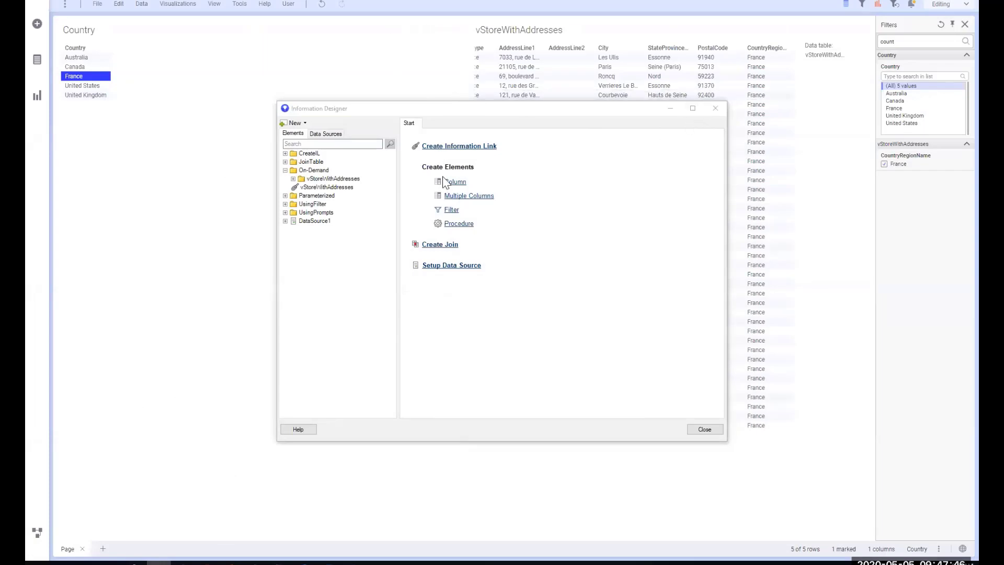
# Start a new information link in Information Designer and expand its caching settings
pyautogui.click(443, 148)
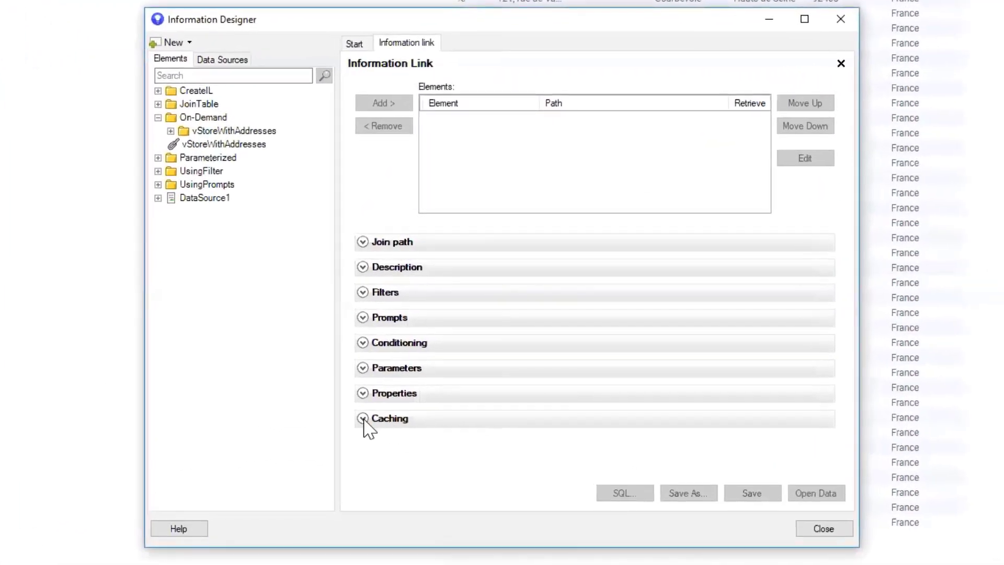
pyautogui.click(362, 418)
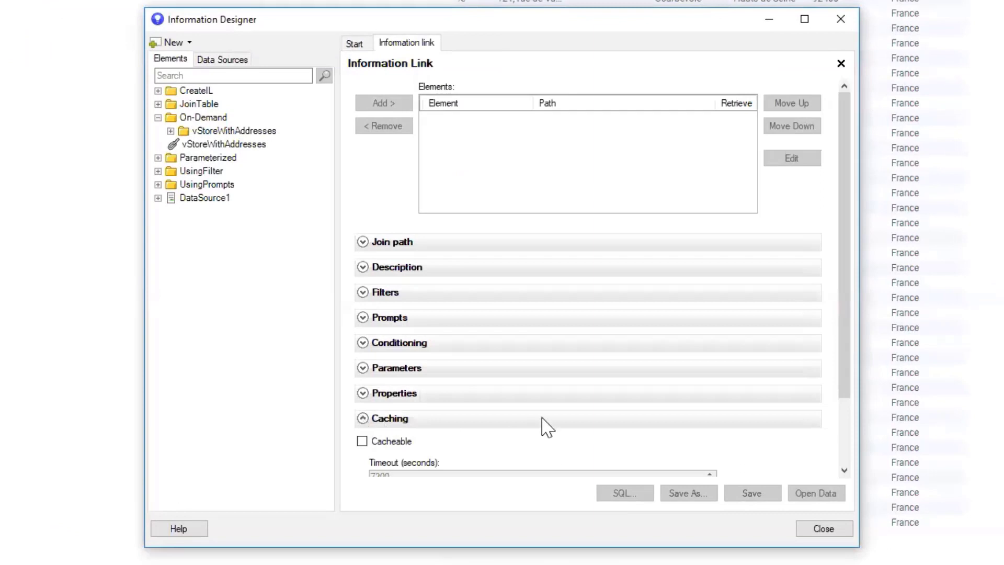
pyautogui.scroll(-2, 544, 418)
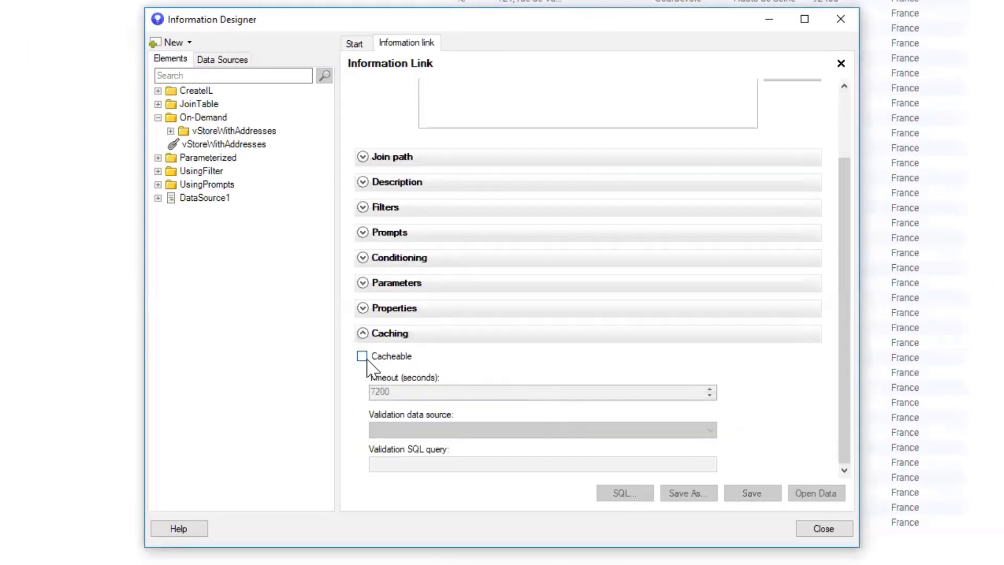